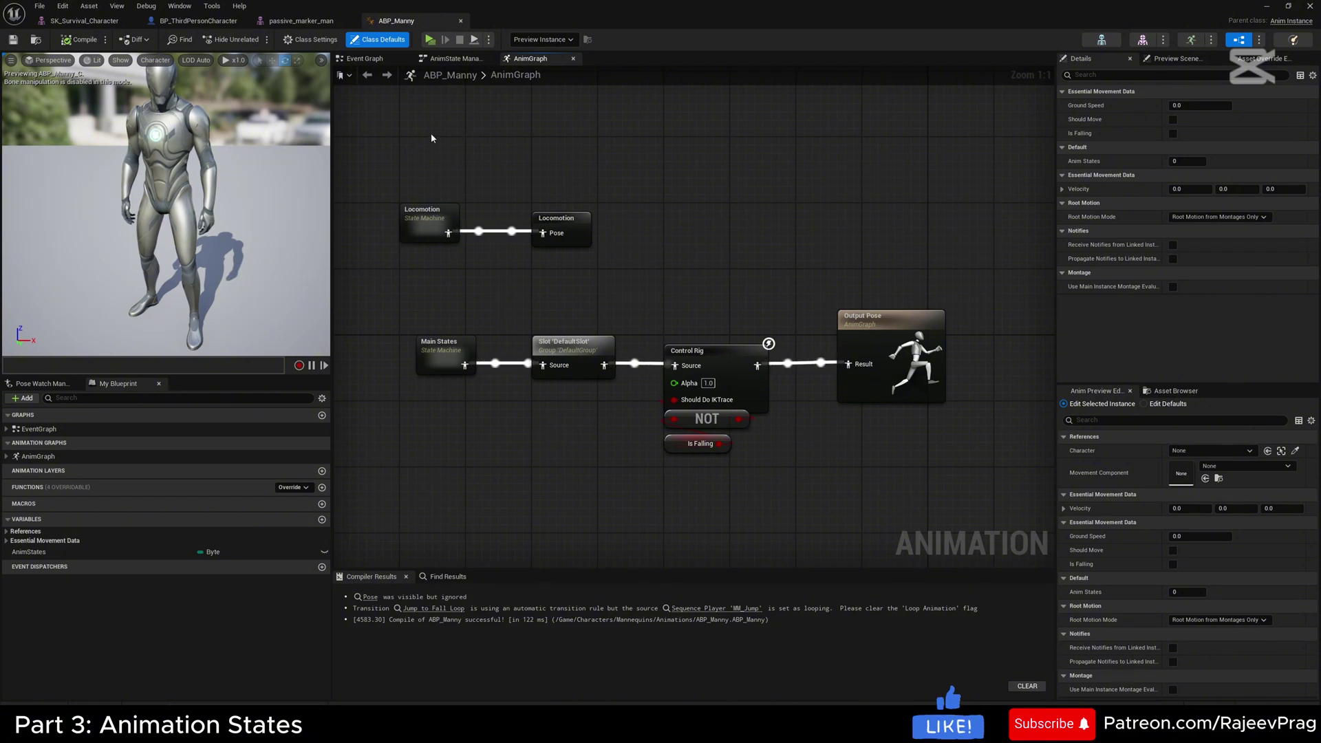
# Bring up the Content Drawer (Ctrl+Space) over ABP_Manny's AnimGraph
pyautogui.moveTo(429, 142); pyautogui.dragTo(574, 463)
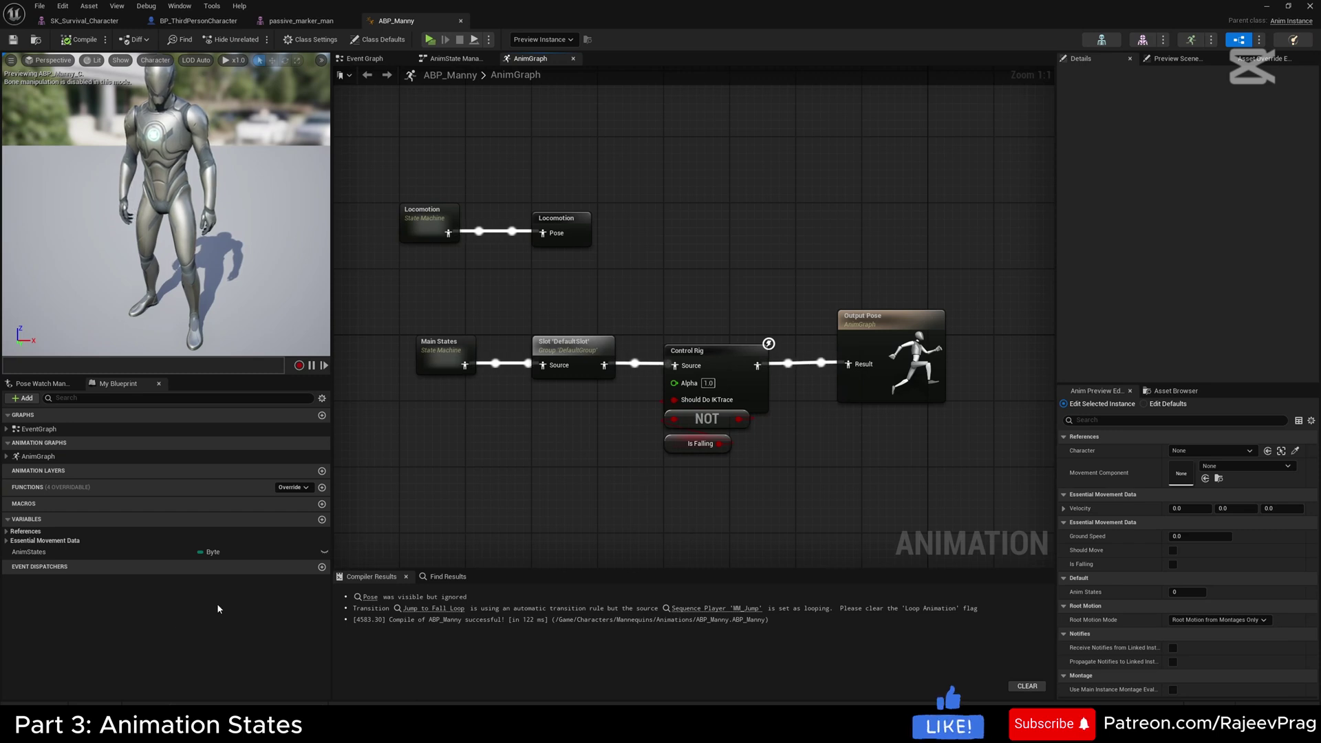
pyautogui.hotkey('ctrl', 'space')
# Create a new folder named Enumerations in the Content folder
pyautogui.rightClick(613, 577)
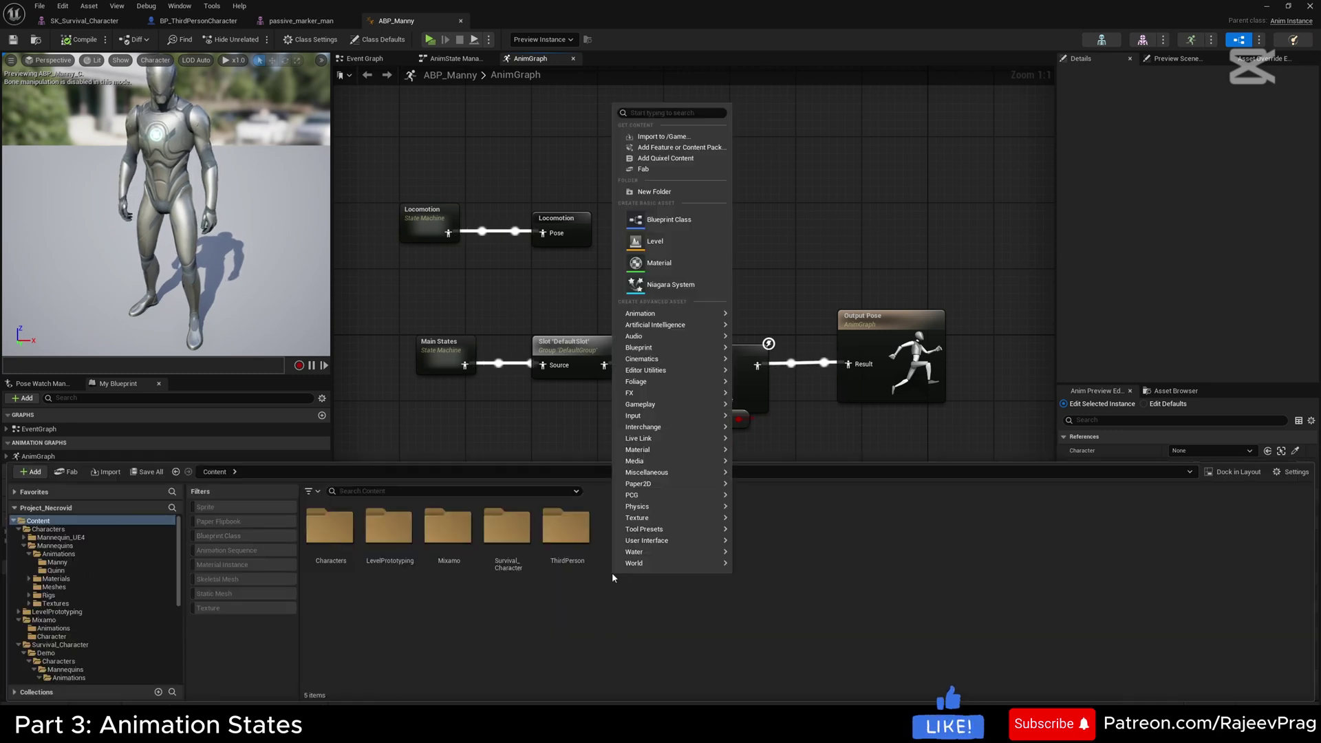
pyautogui.click(651, 192)
pyautogui.write('Enumerations')
pyautogui.press('Return')
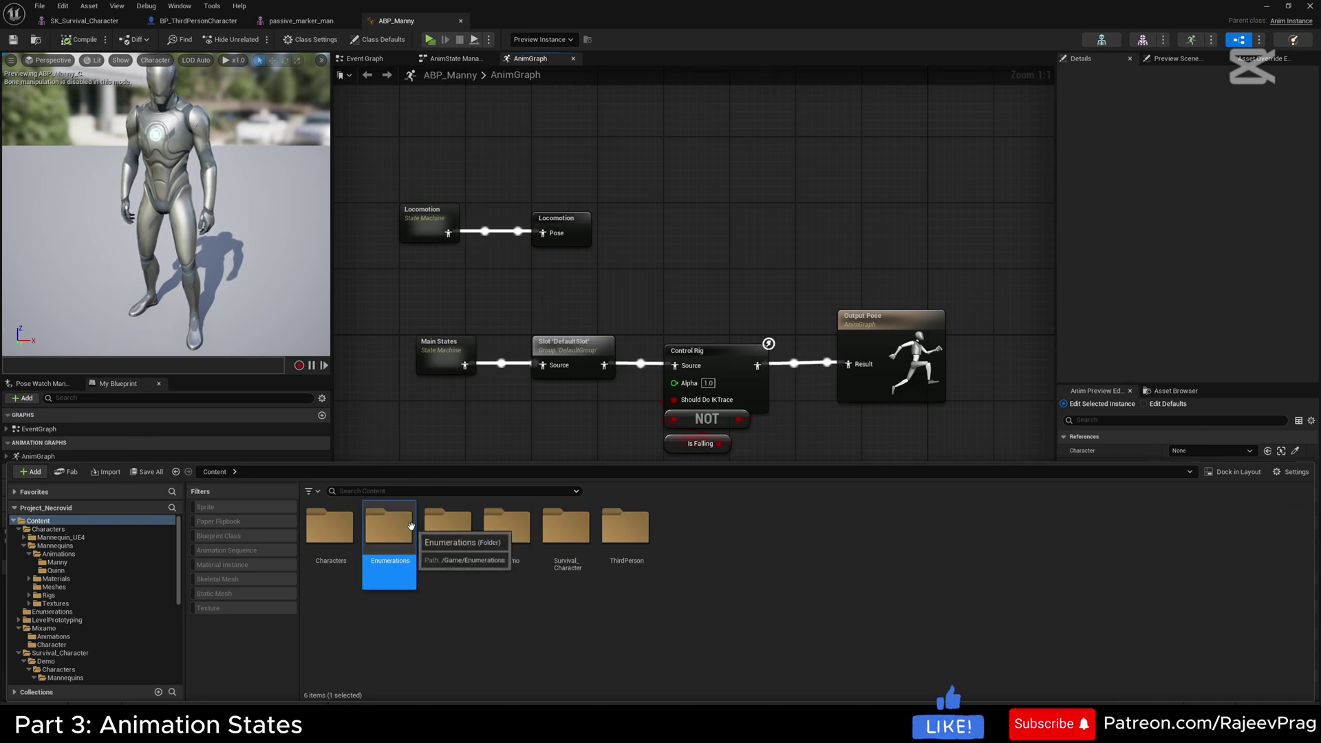
# Inside Enumerations, create an Enumeration asset named E_AnimStates
pyautogui.doubleClick(387, 556)
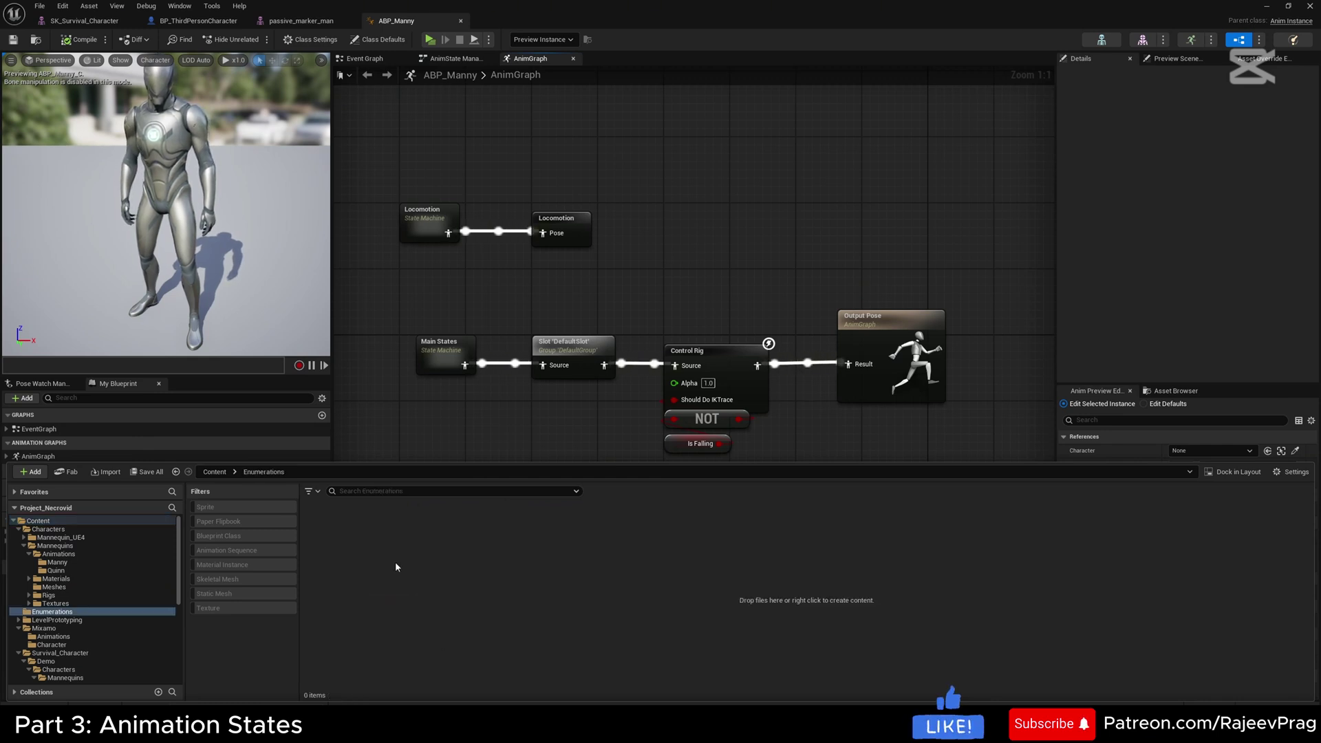
pyautogui.rightClick(351, 535)
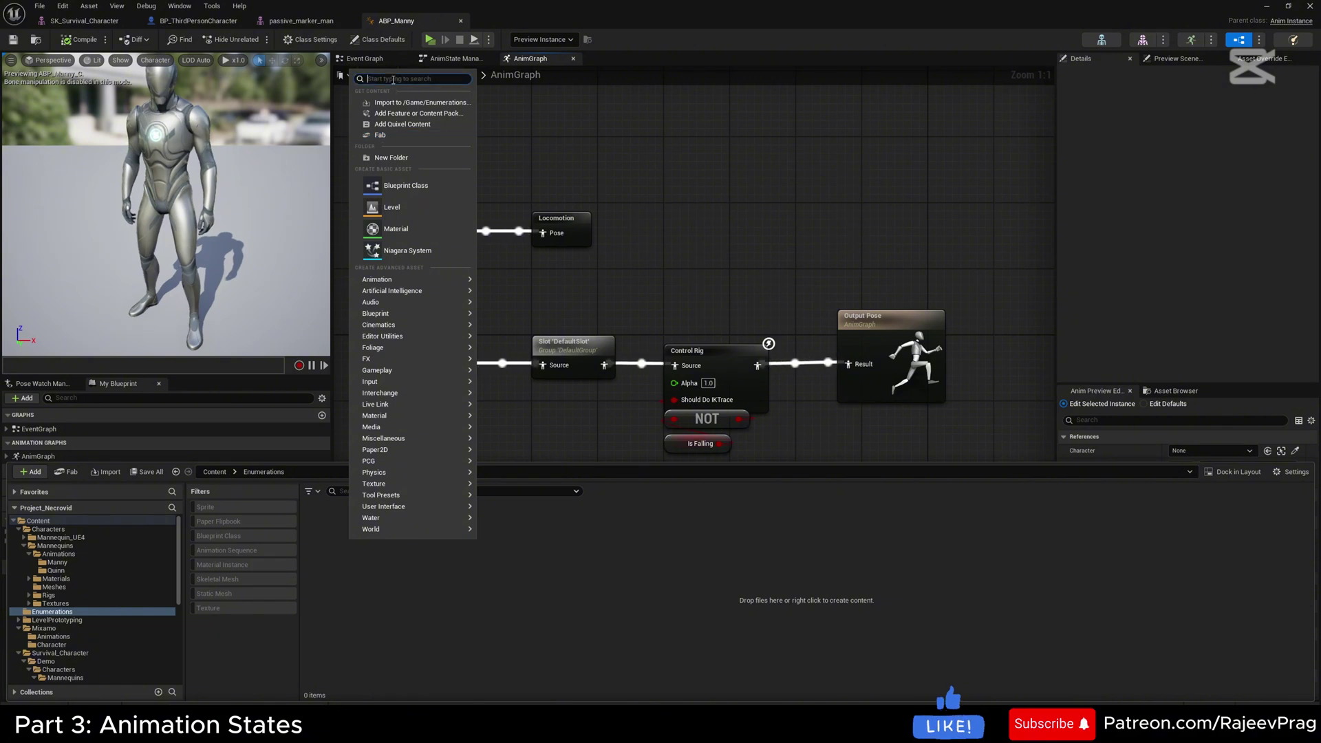
pyautogui.click(395, 103)
pyautogui.write('E_Anim')
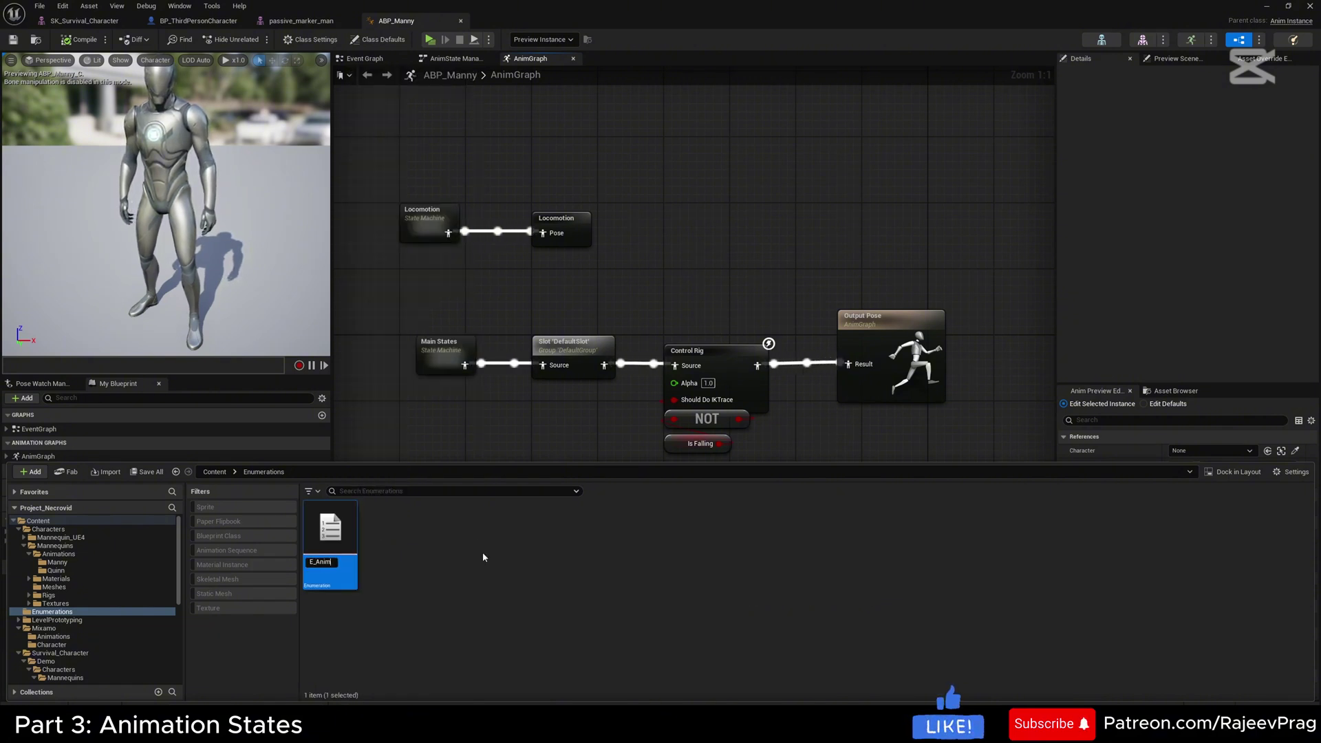
pyautogui.write('States')
pyautogui.press('Return')
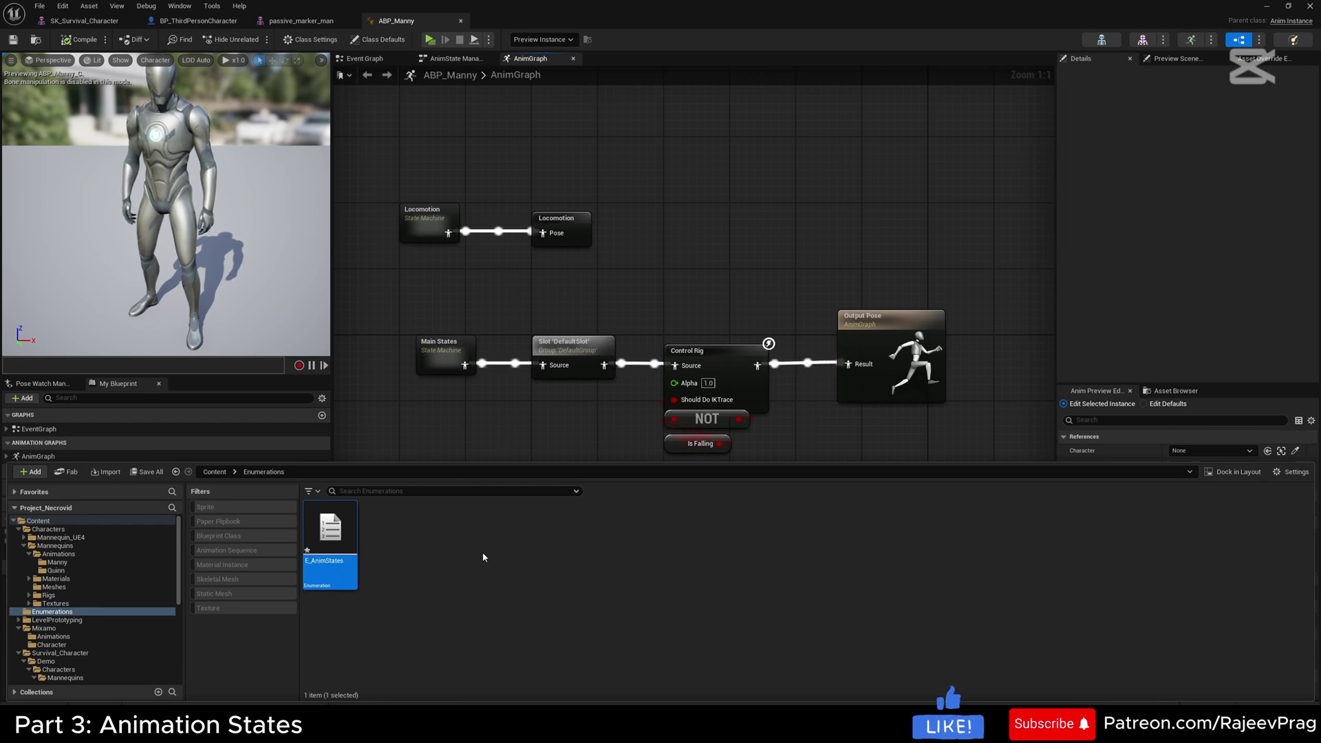
# Open E_AnimStates and add the enumerators Unarmed and Armed-Rifle
pyautogui.doubleClick(331, 529)
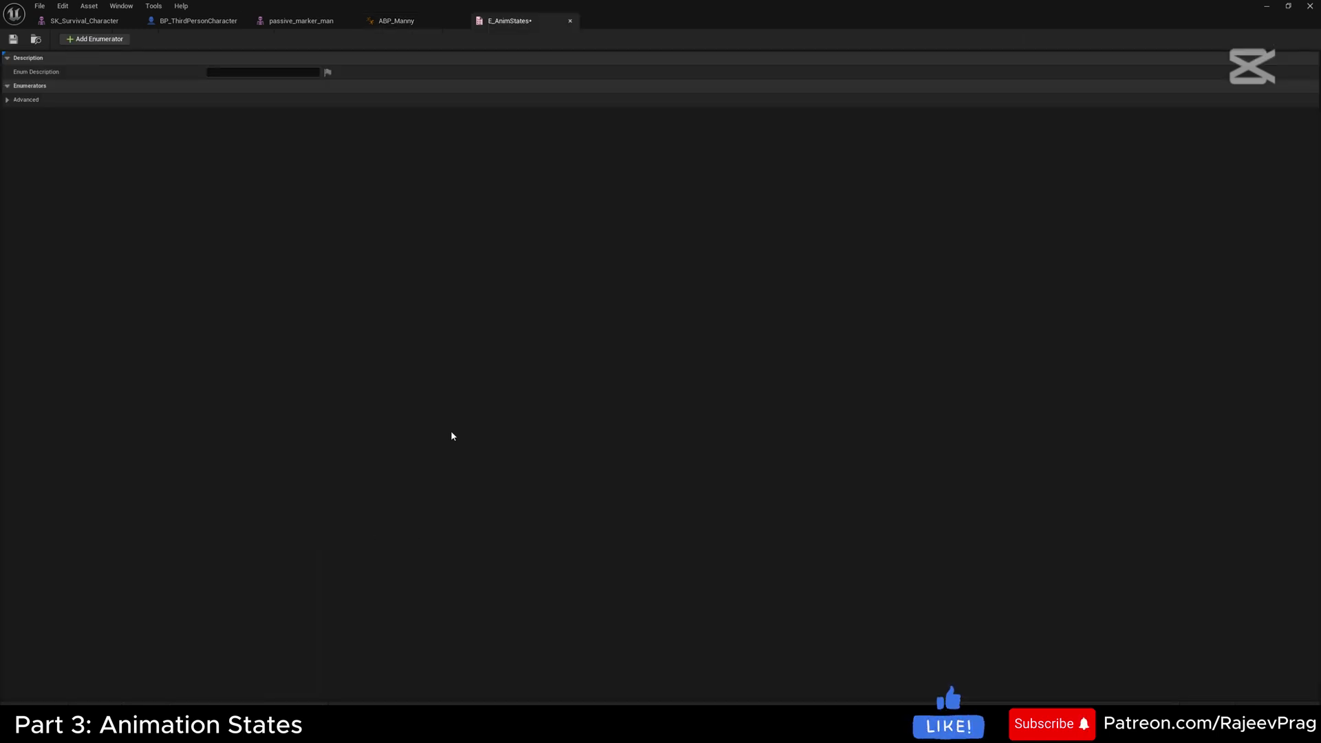
pyautogui.click(91, 39)
pyautogui.click(263, 99)
pyautogui.write('Unarmed')
pyautogui.press('Return')
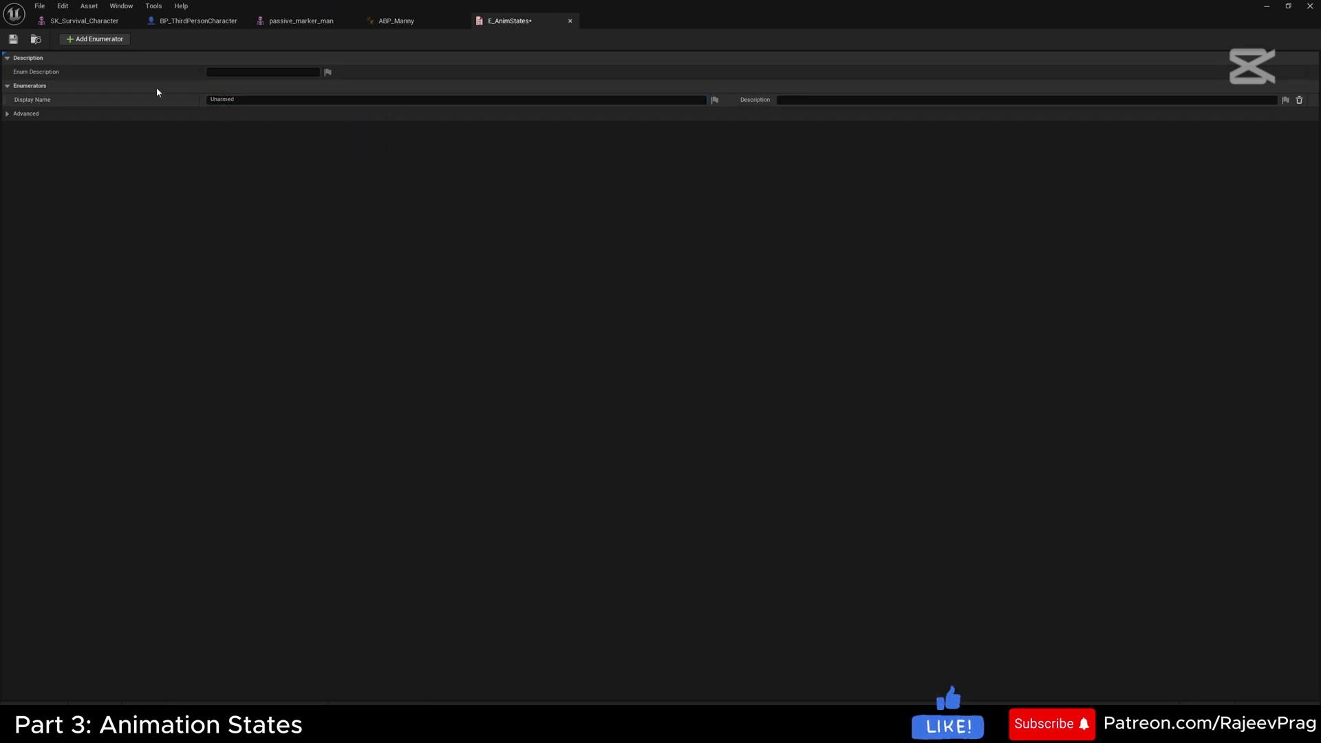
pyautogui.click(99, 40)
pyautogui.write('Armed')
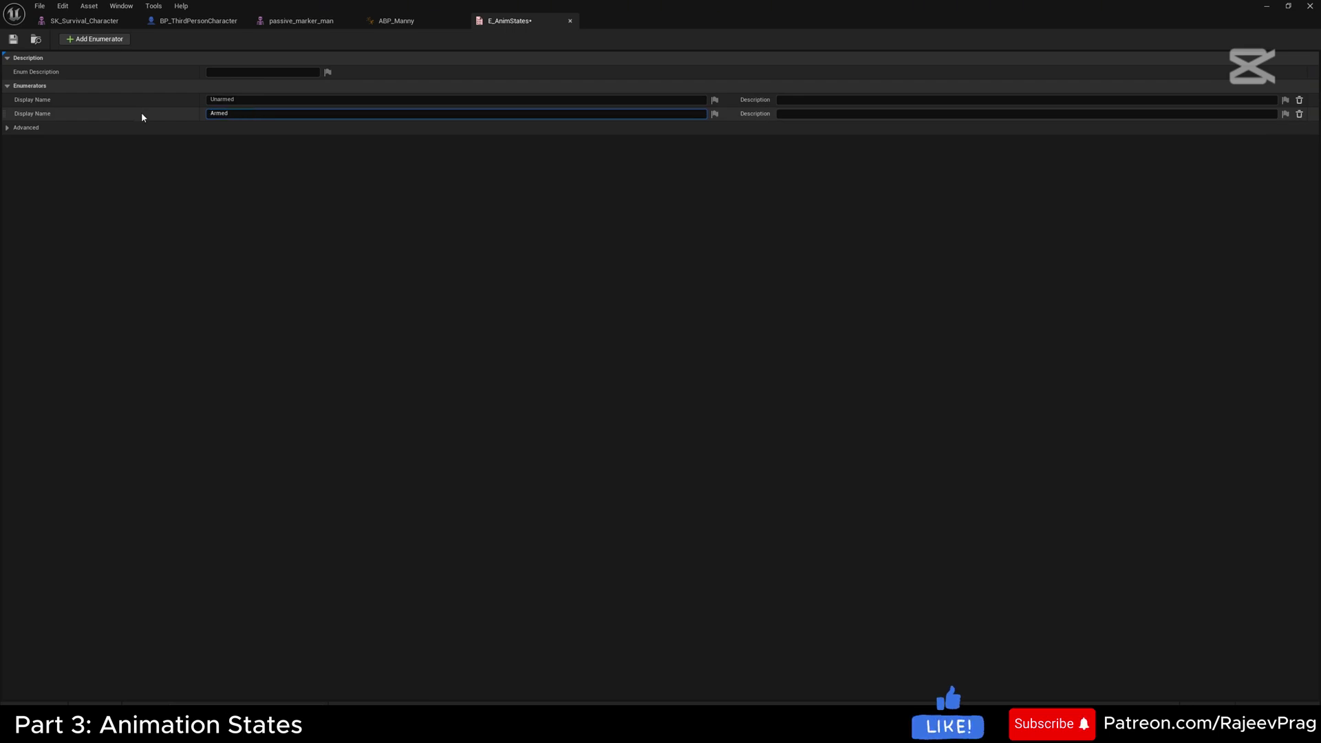
pyautogui.write('-Rifle')
pyautogui.press('Return')
# Add a third enumerator named Armed-Pistol and close the enumeration editor
pyautogui.click(100, 39)
pyautogui.click(271, 128)
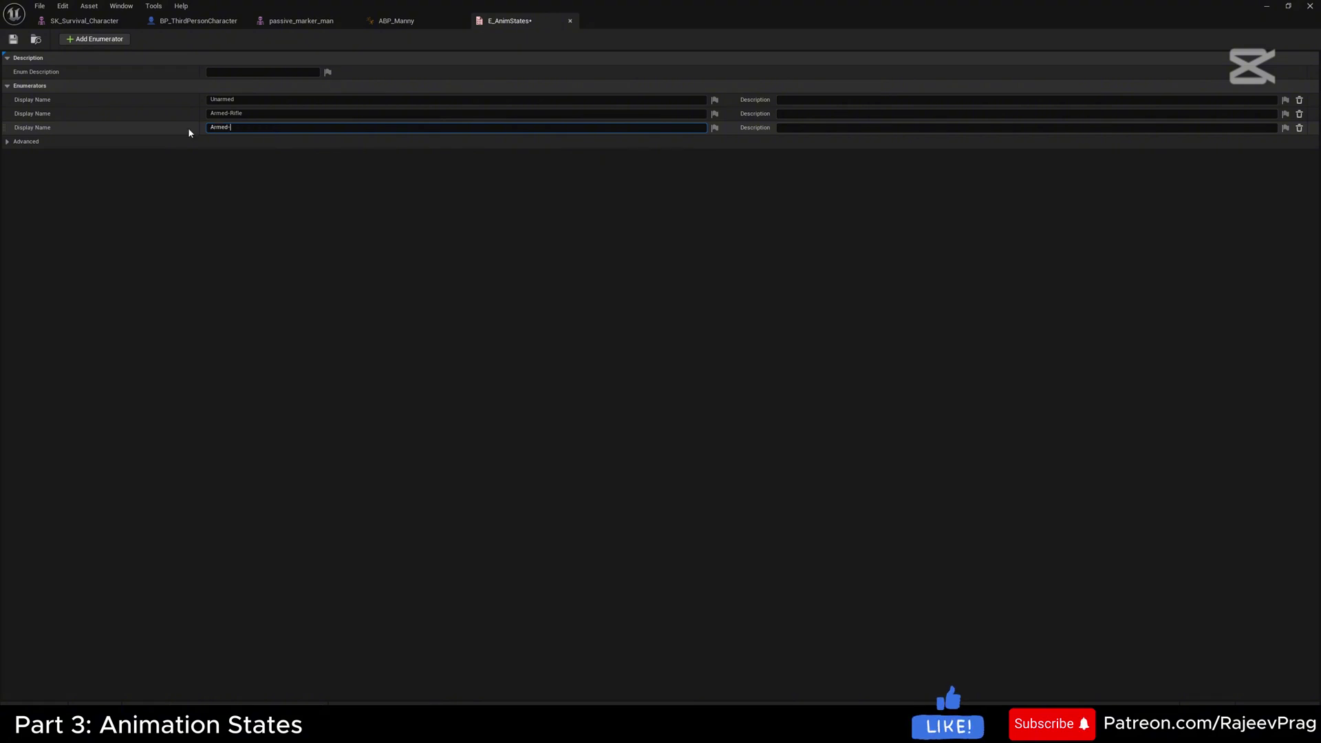
pyautogui.write('Armed-Pistol')
pyautogui.press('Return')
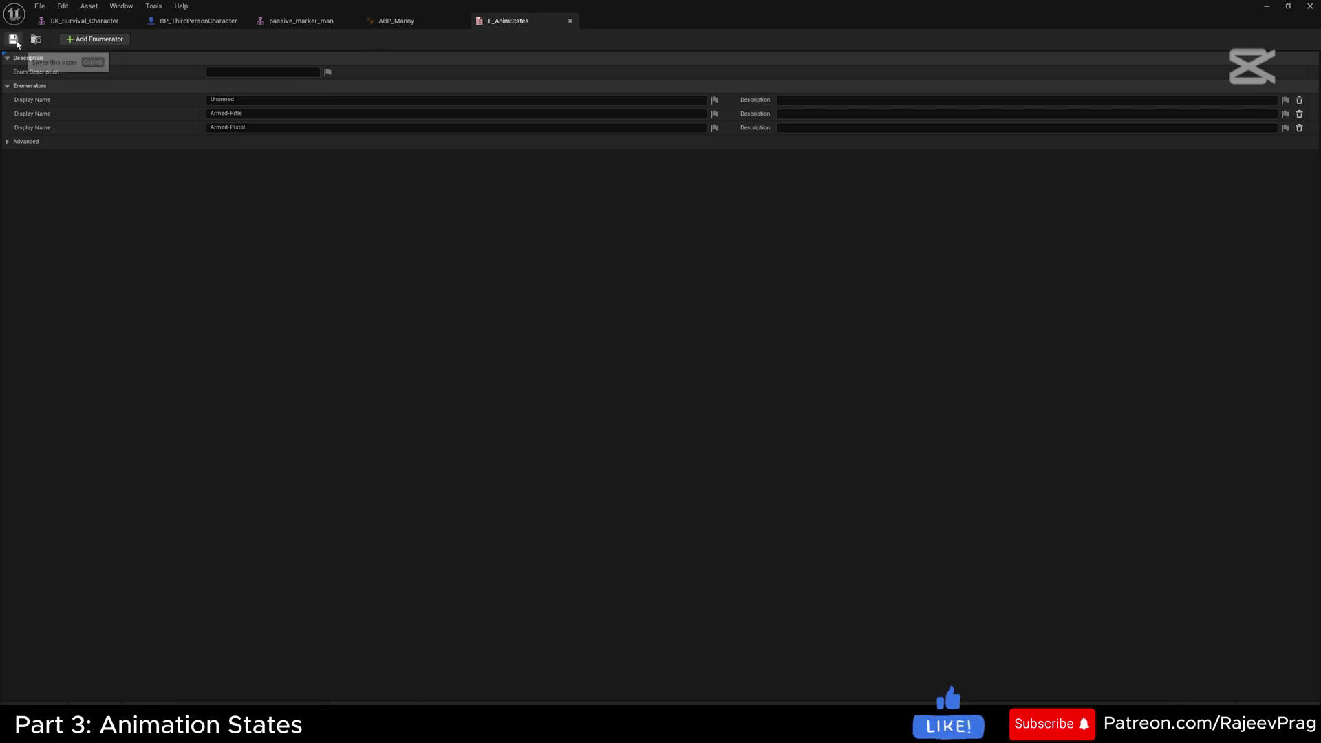
pyautogui.click(571, 21)
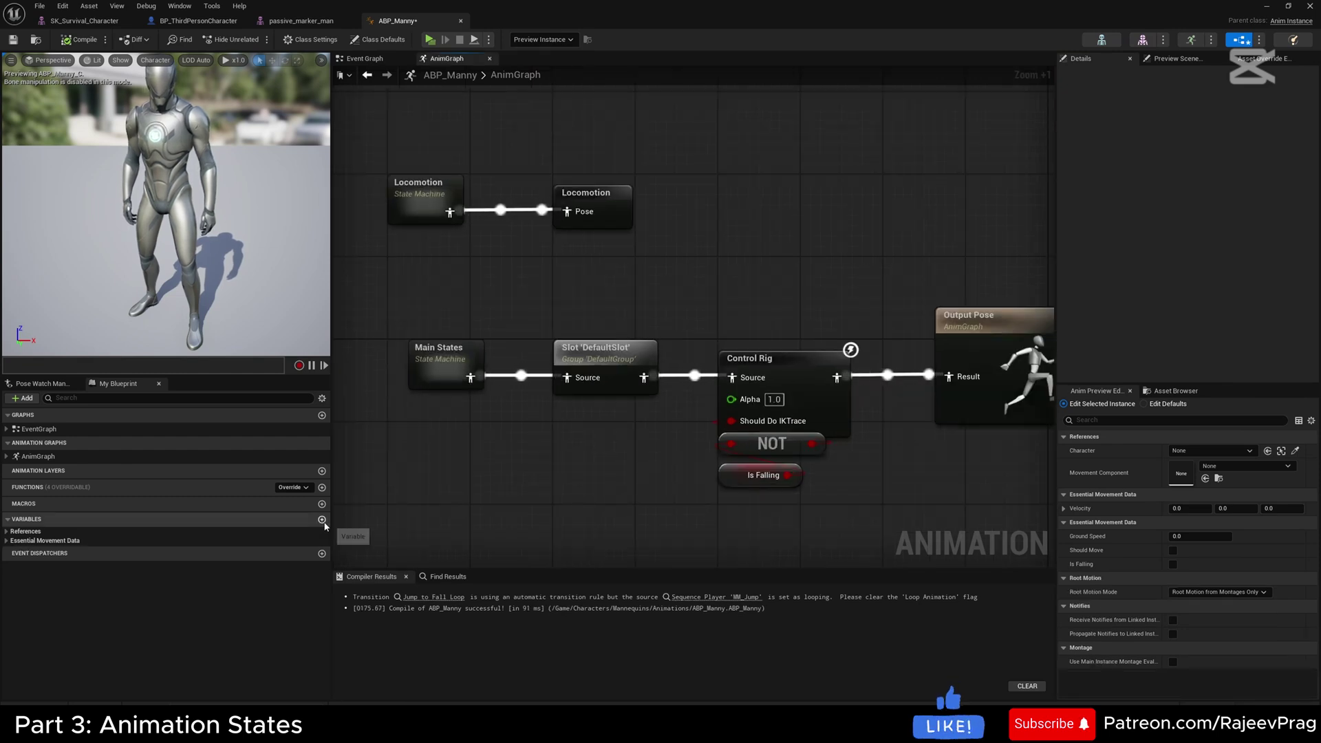
# Add a variable named AnimStates of type E Anim States to ABP_Manny
pyautogui.click(322, 519)
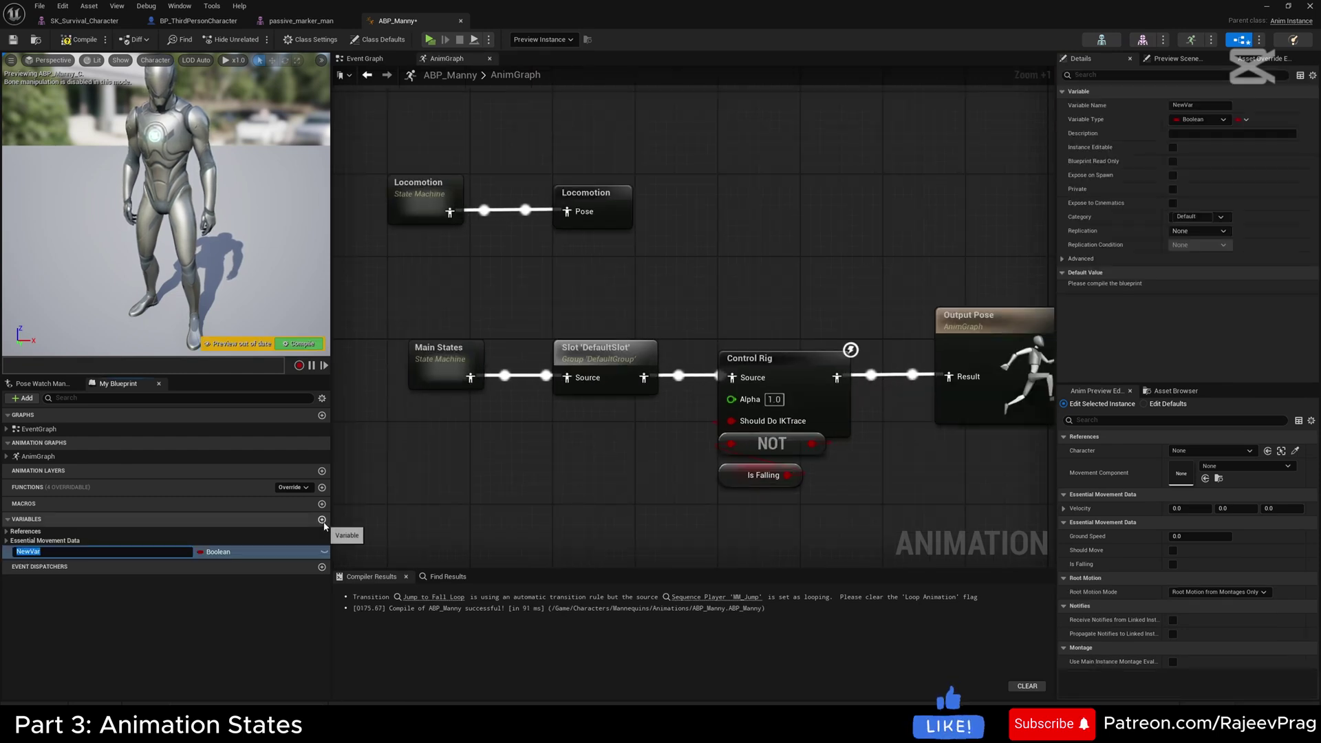
pyautogui.write('AnimStates')
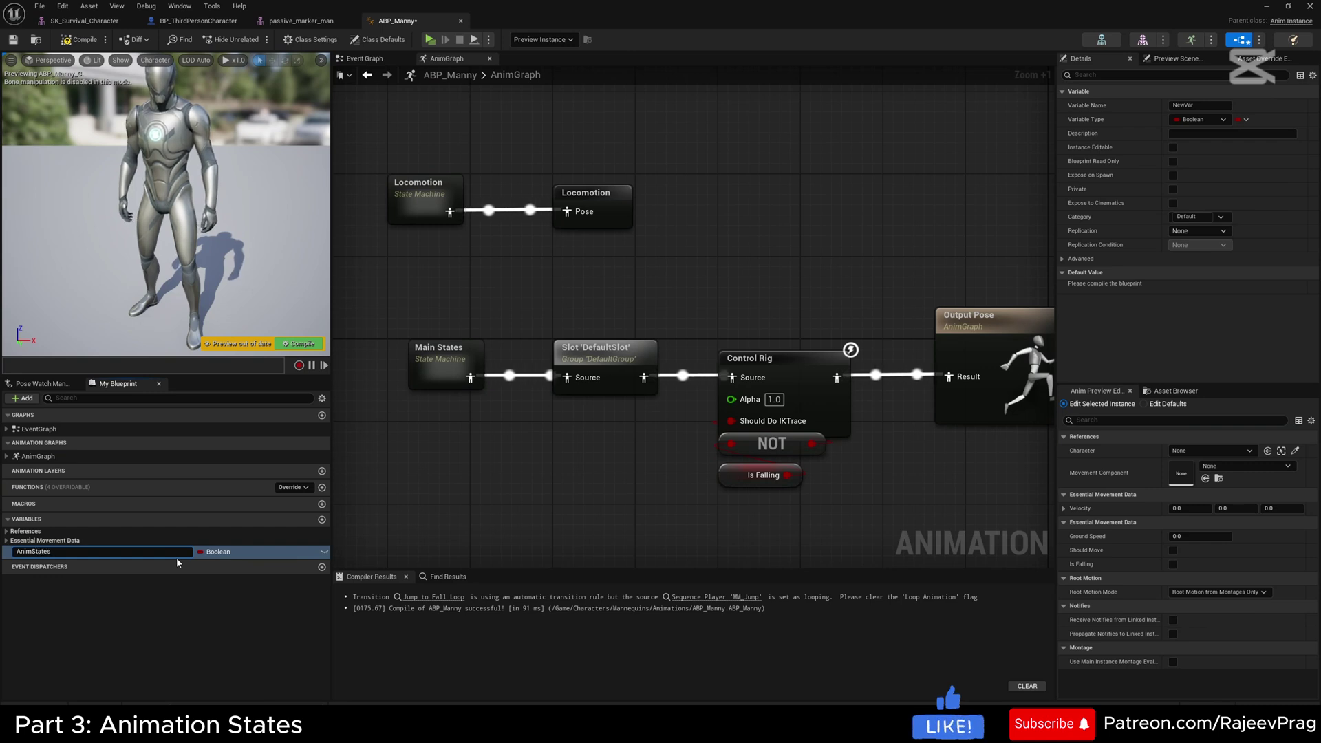
pyautogui.press('Return')
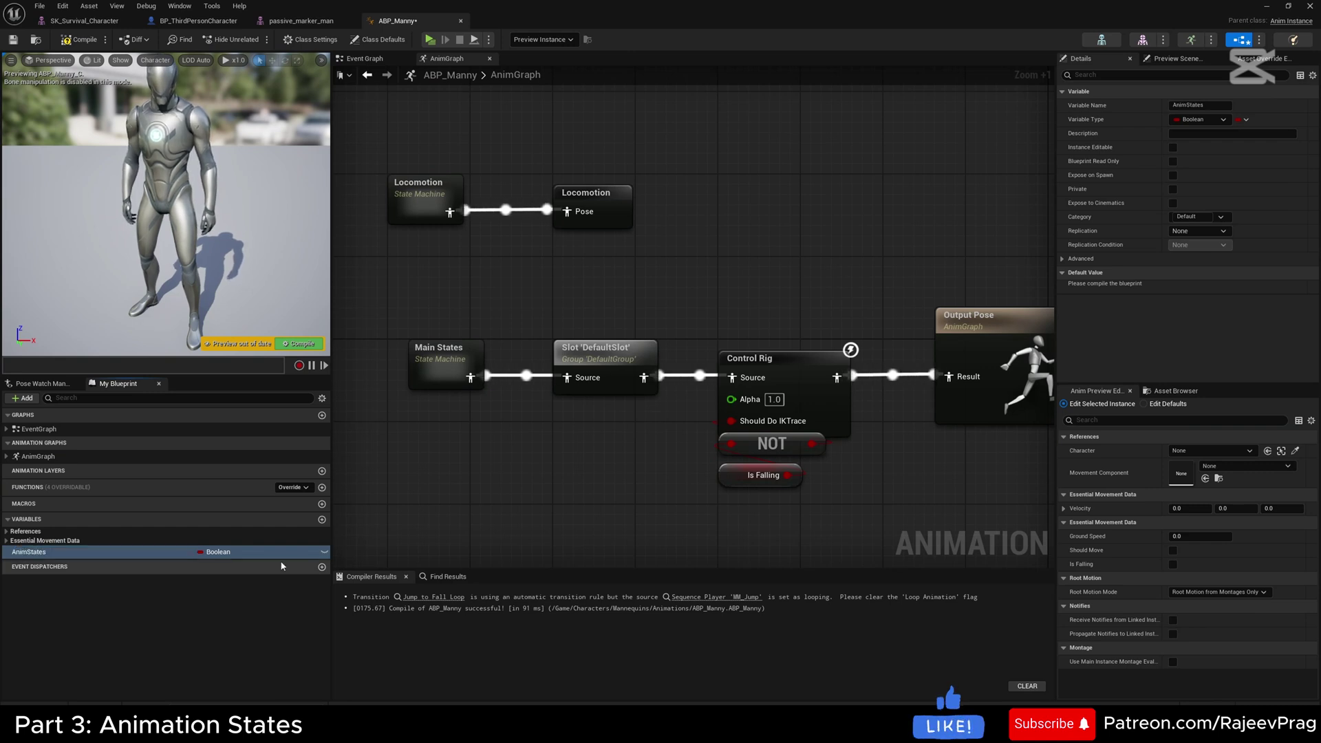
pyautogui.click(204, 552)
pyautogui.write('e_anims')
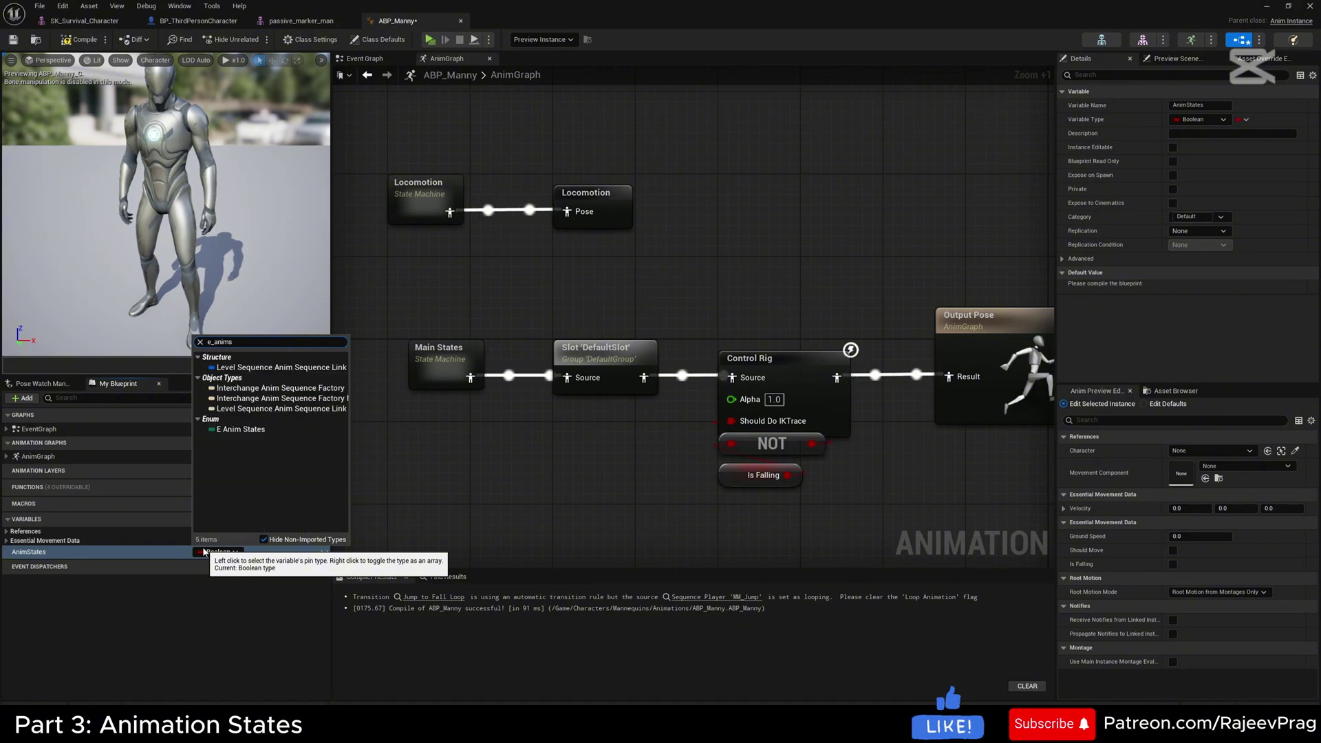
pyautogui.click(243, 427)
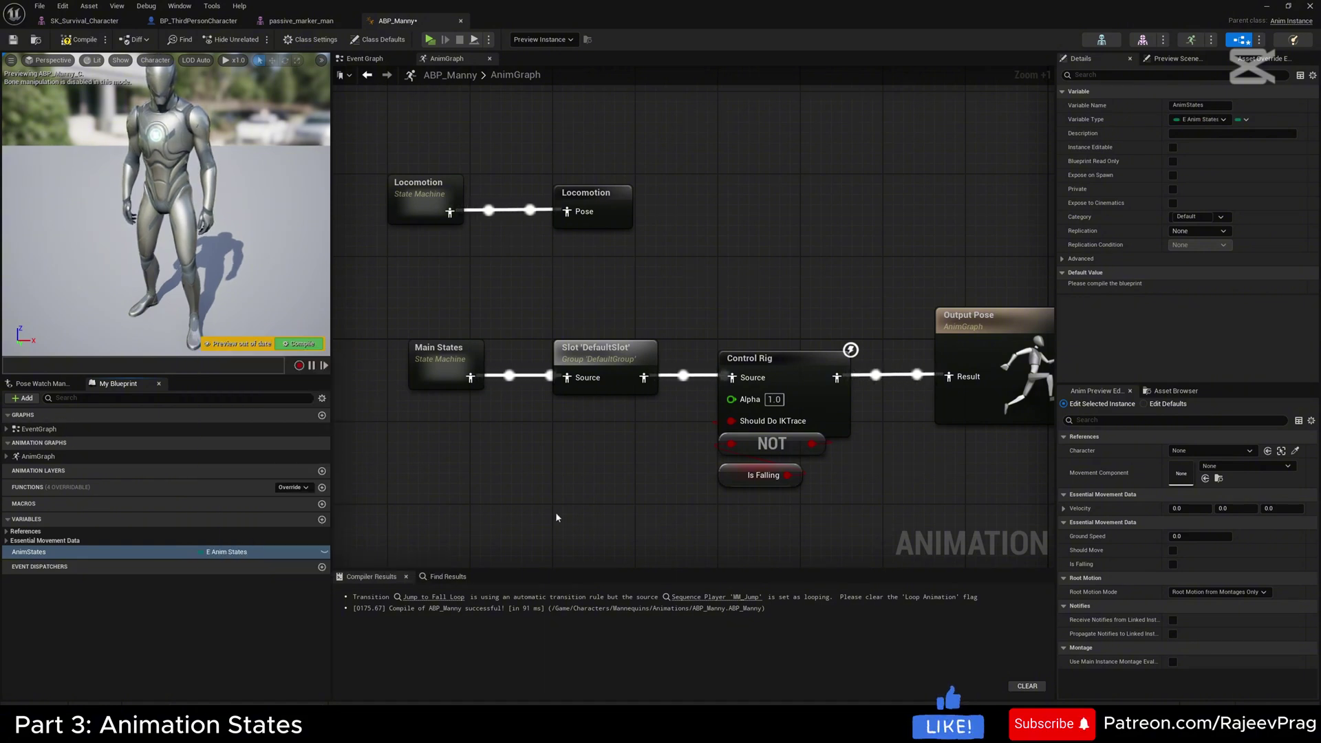
# Compile and save ABP_Manny
pyautogui.click(79, 39)
pyautogui.click(13, 40)
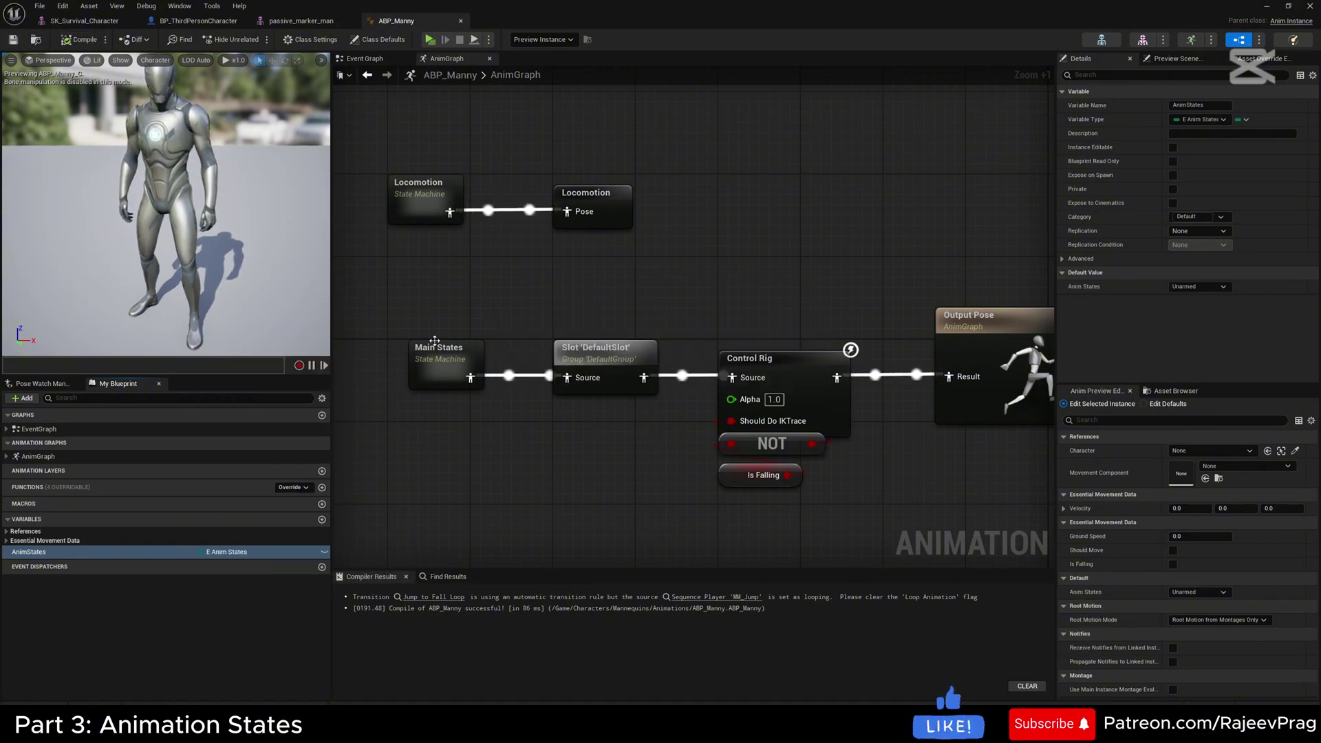
pyautogui.scroll(-1, 529, 447)
pyautogui.moveTo(542, 479); pyautogui.dragTo(480, 440, button='right')
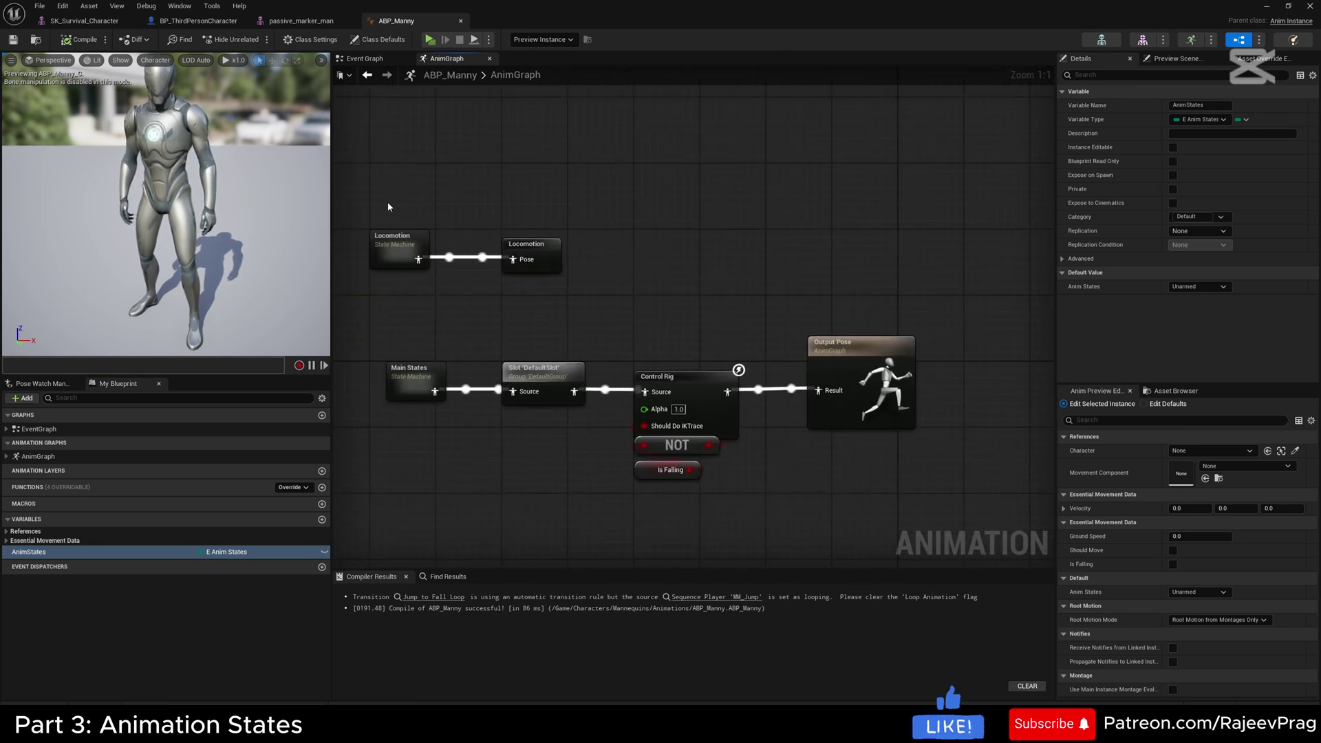
pyautogui.doubleClick(389, 246)
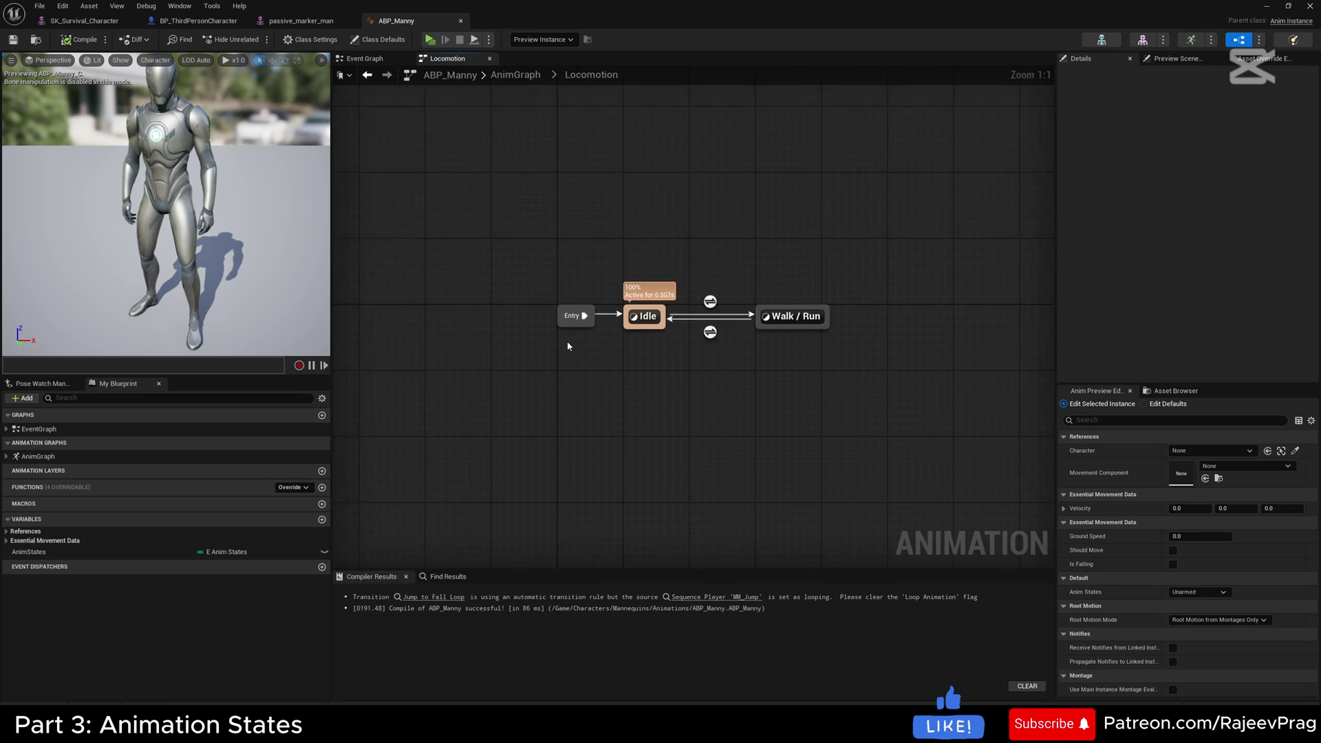
pyautogui.hotkey('alt', 'Left')
pyautogui.moveTo(360, 212); pyautogui.dragTo(589, 301)
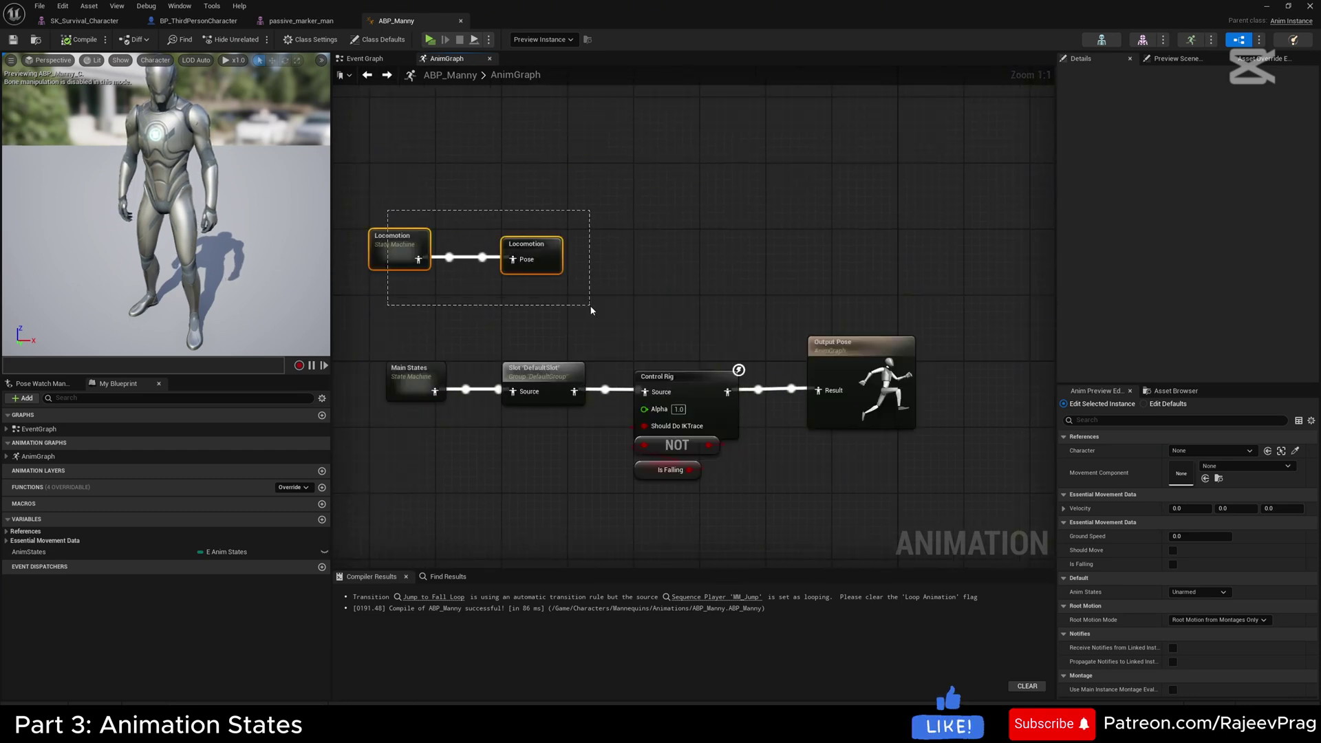
pyautogui.moveTo(506, 212); pyautogui.dragTo(585, 266)
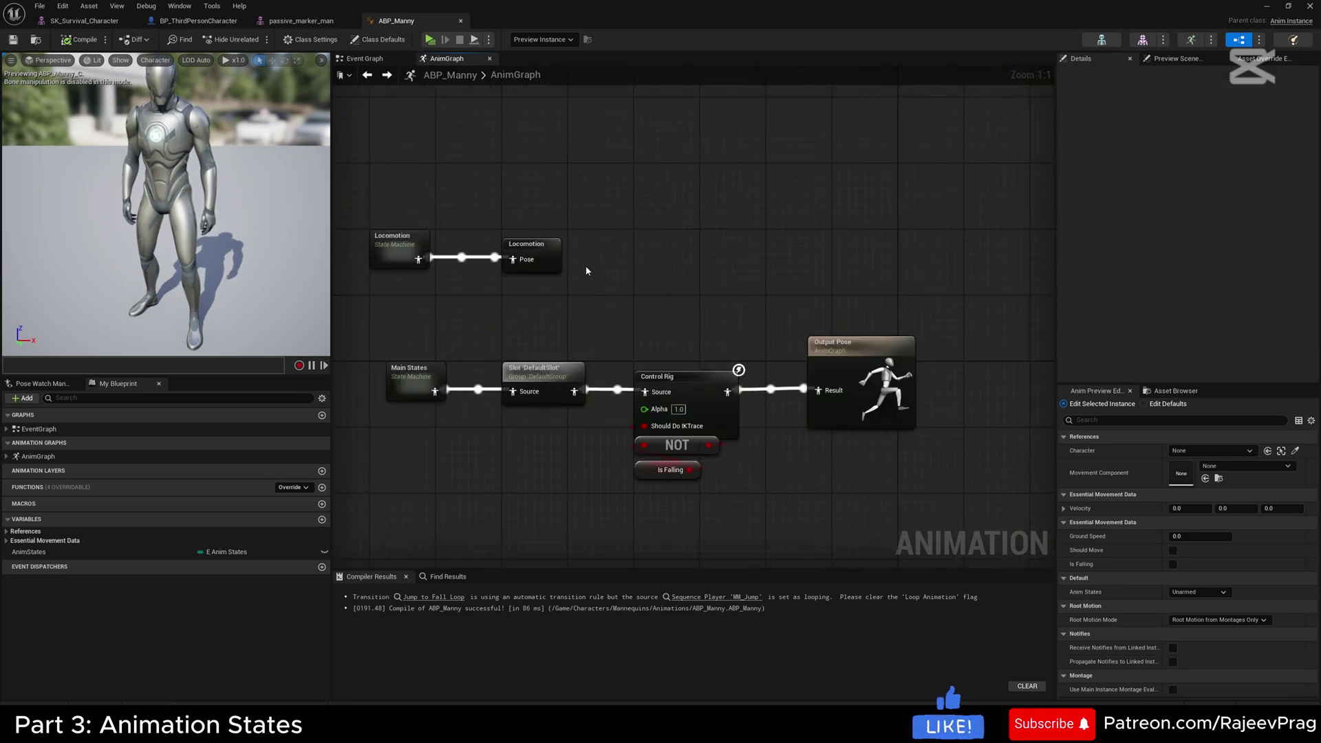
pyautogui.doubleClick(406, 377)
pyautogui.moveTo(604, 424); pyautogui.dragTo(489, 390, button='right')
pyautogui.moveTo(392, 289); pyautogui.dragTo(475, 389)
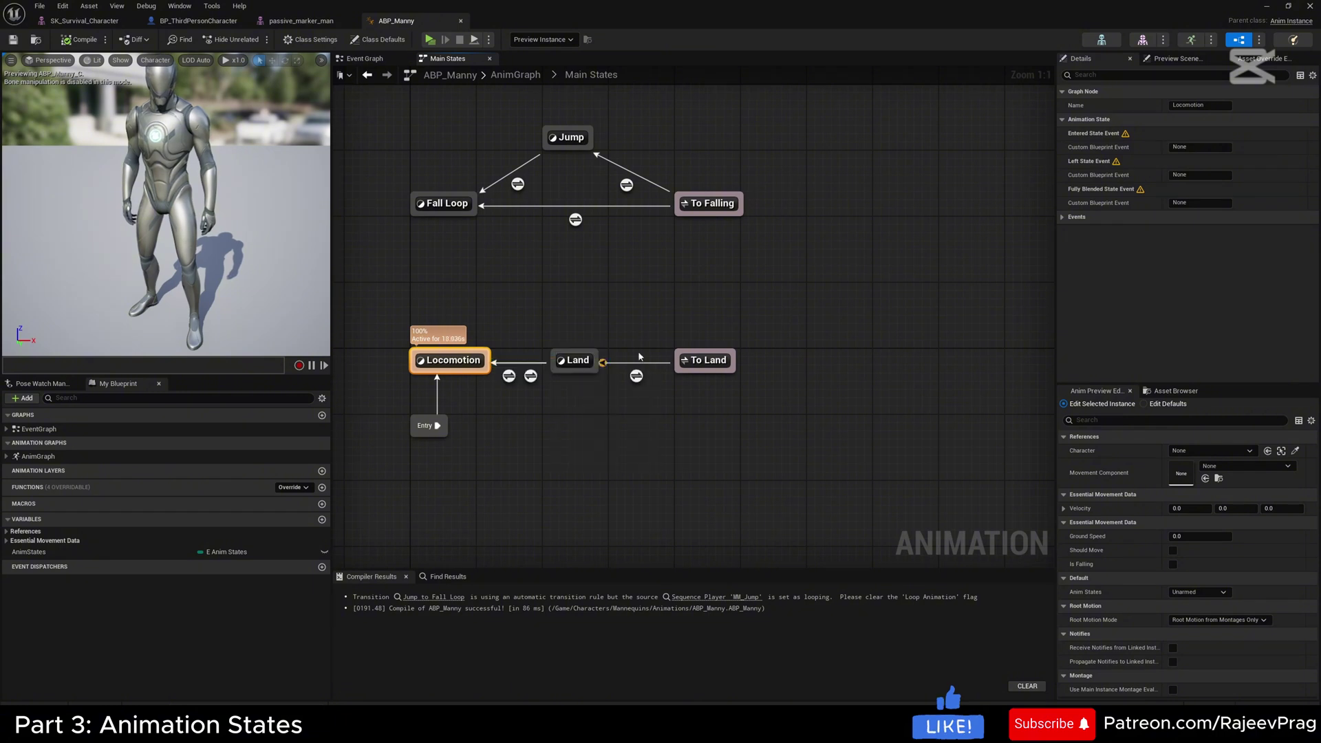
pyautogui.moveTo(448, 197); pyautogui.dragTo(470, 255, button='right')
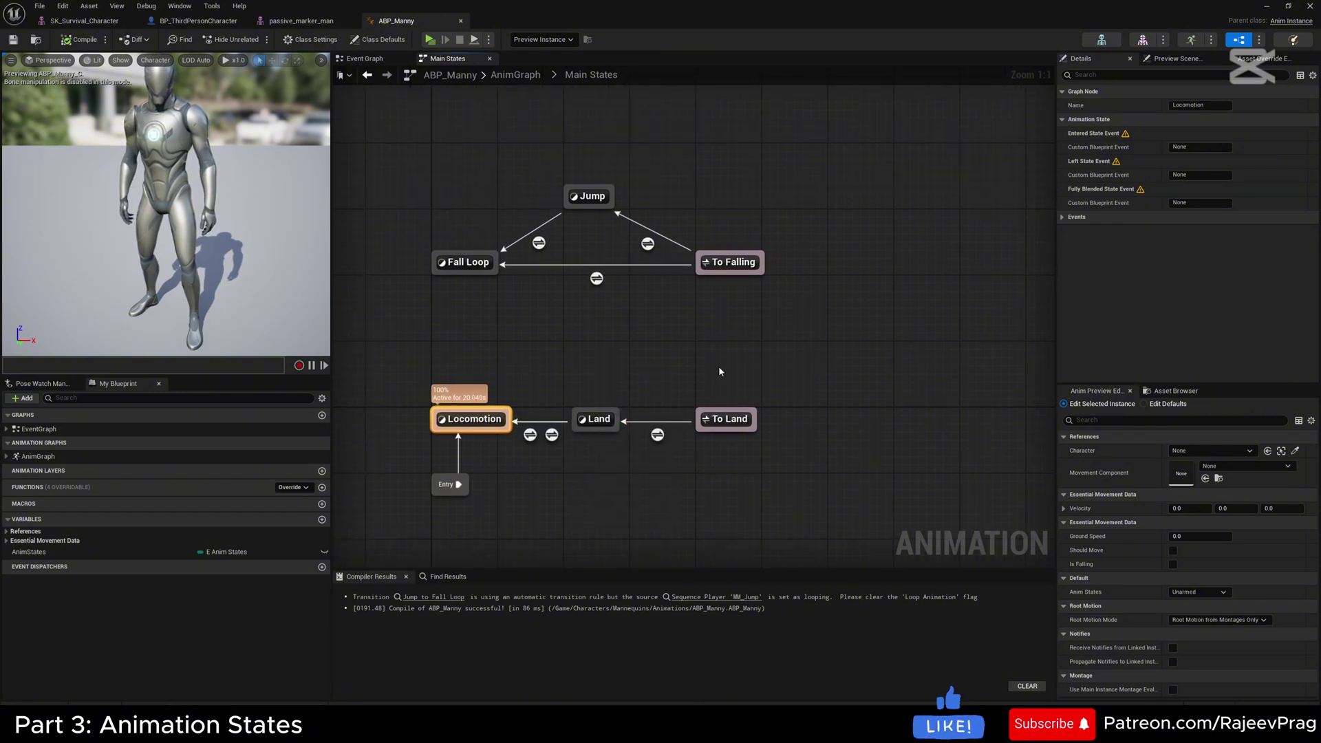
pyautogui.hotkey('alt', 'Left')
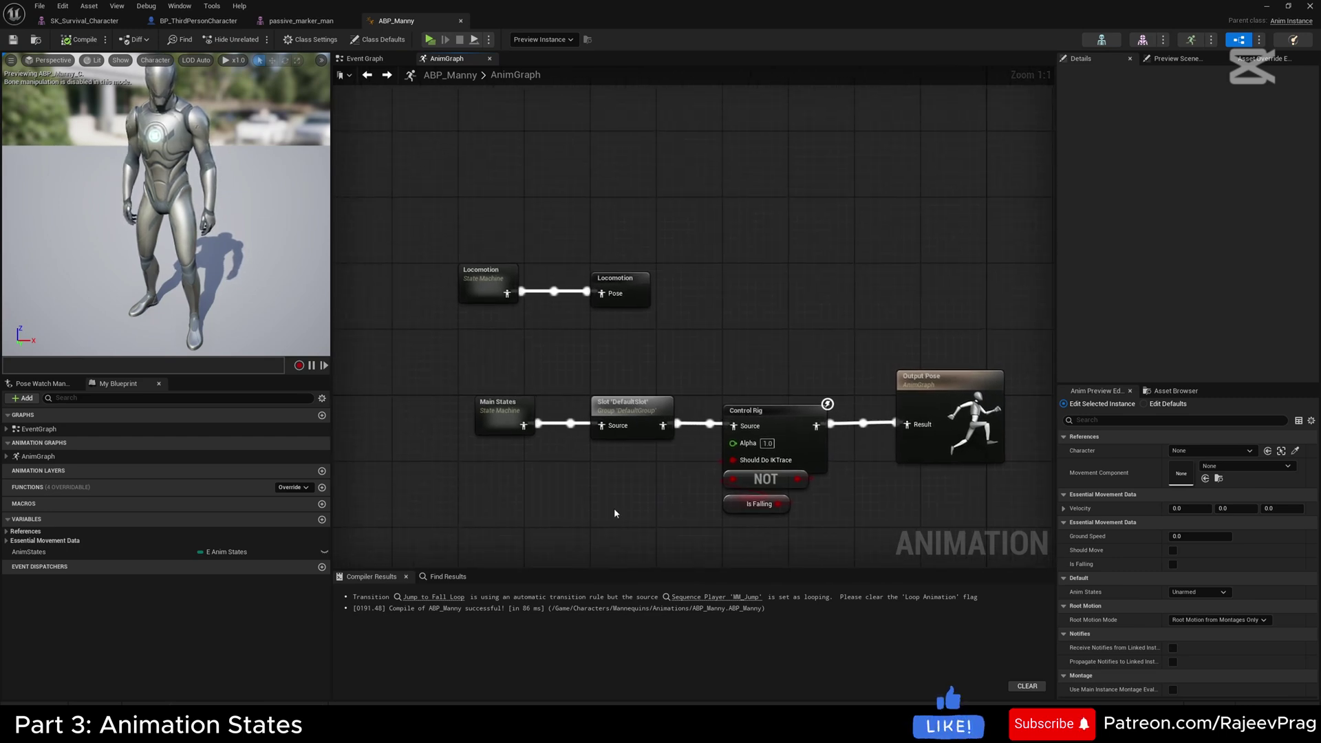
# Move the Locomotion nodes up and place Main States beside them
pyautogui.moveTo(428, 248); pyautogui.dragTo(674, 333)
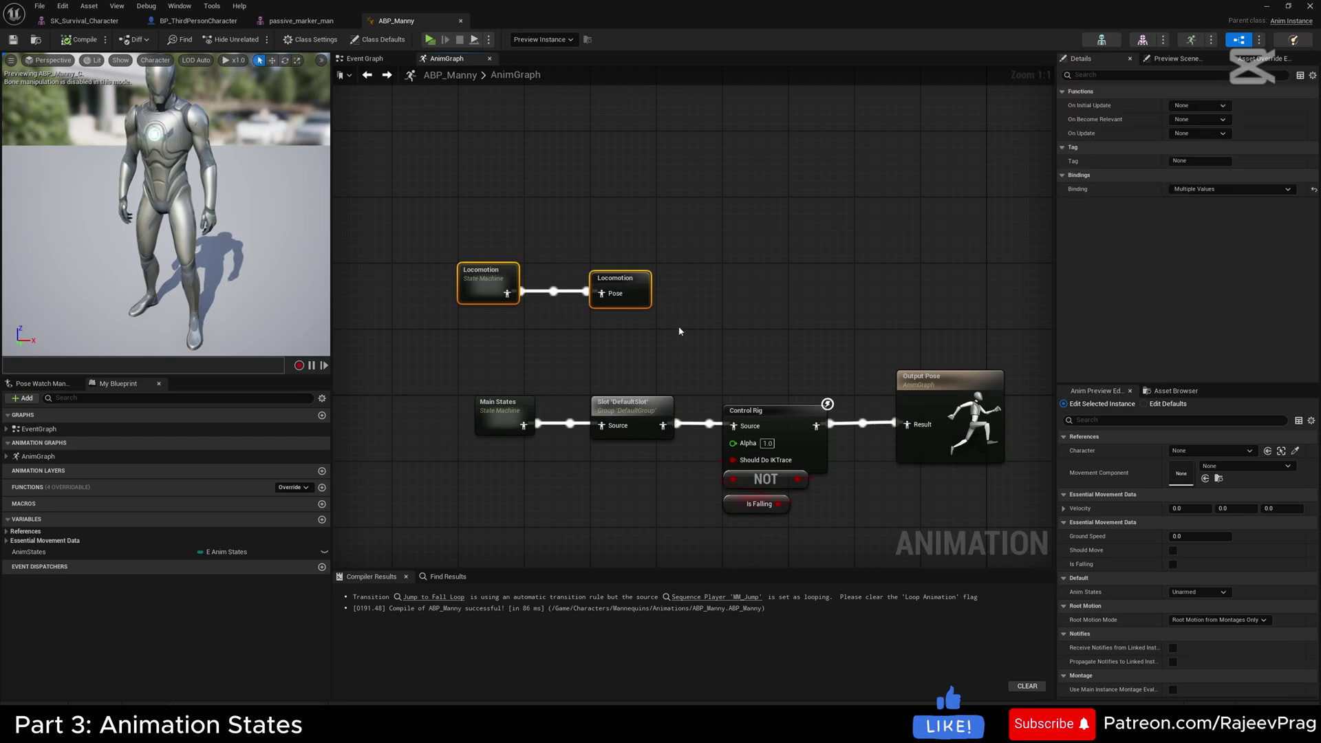
pyautogui.moveTo(674, 333); pyautogui.dragTo(691, 366, button='right')
pyautogui.moveTo(661, 330); pyautogui.dragTo(685, 173)
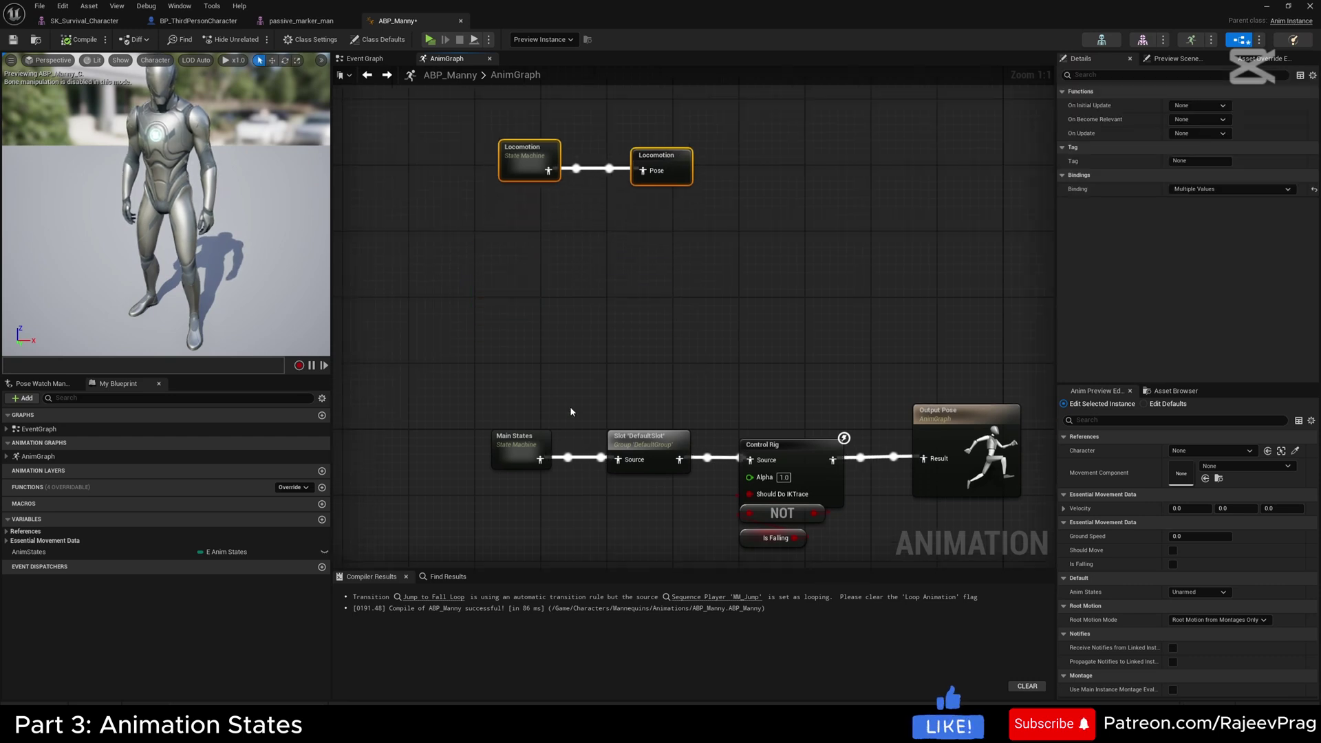
pyautogui.click(521, 430)
pyautogui.moveTo(521, 430)
pyautogui.mouseDown(button='right')
pyautogui.moveTo(490, 484)
pyautogui.moveTo(527, 453)
pyautogui.mouseUp(button='right')
pyautogui.moveTo(523, 453); pyautogui.dragTo(565, 545)
pyautogui.click(564, 543)
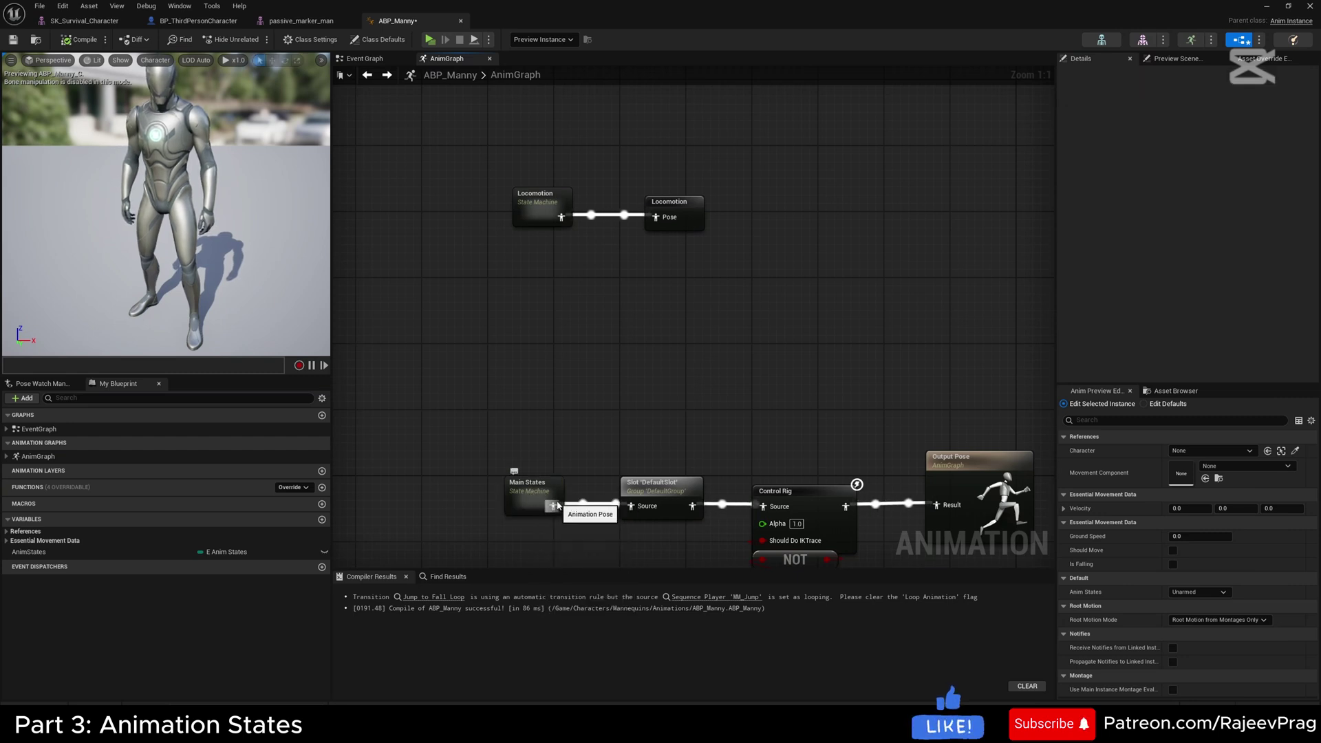
pyautogui.moveTo(534, 489); pyautogui.dragTo(655, 286)
# Save the Main States output as a cached pose named Cache_MainStates
pyautogui.scroll(5, 631, 282)
pyautogui.write('cache')
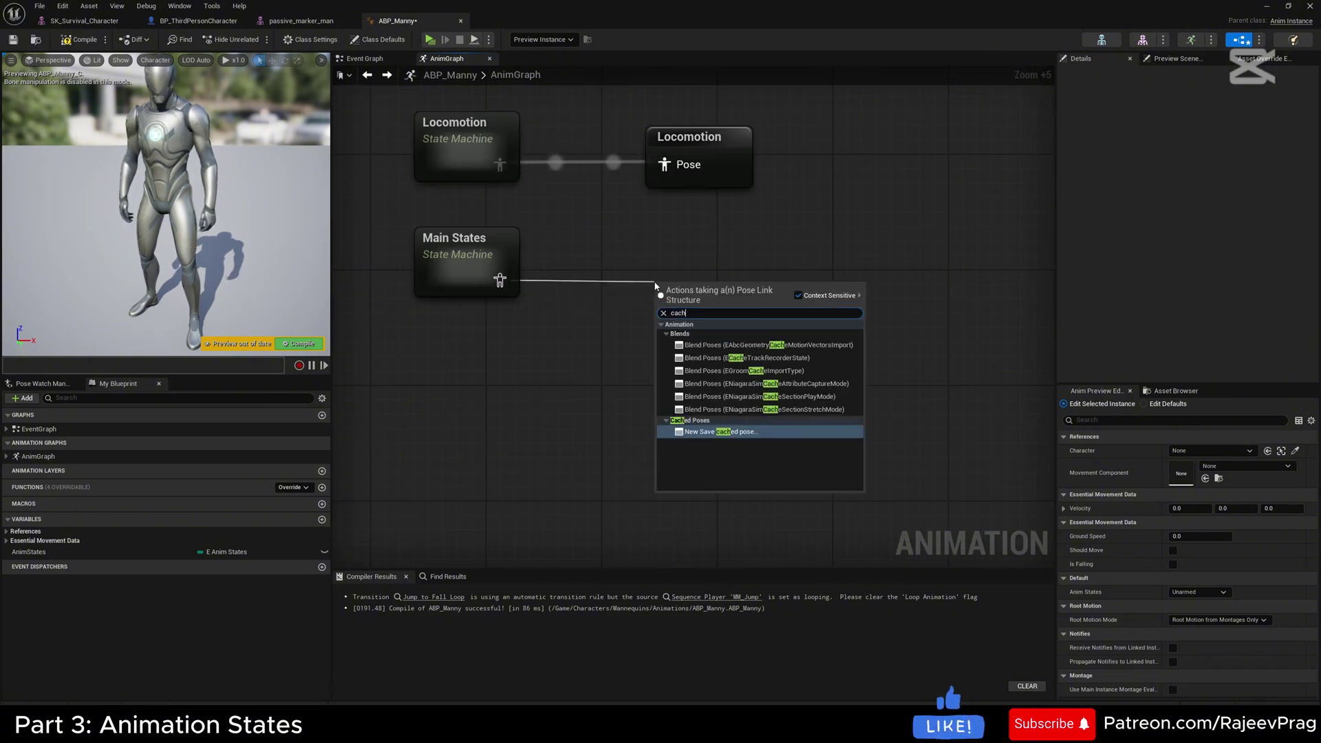
pyautogui.click(720, 432)
pyautogui.write('Ca')
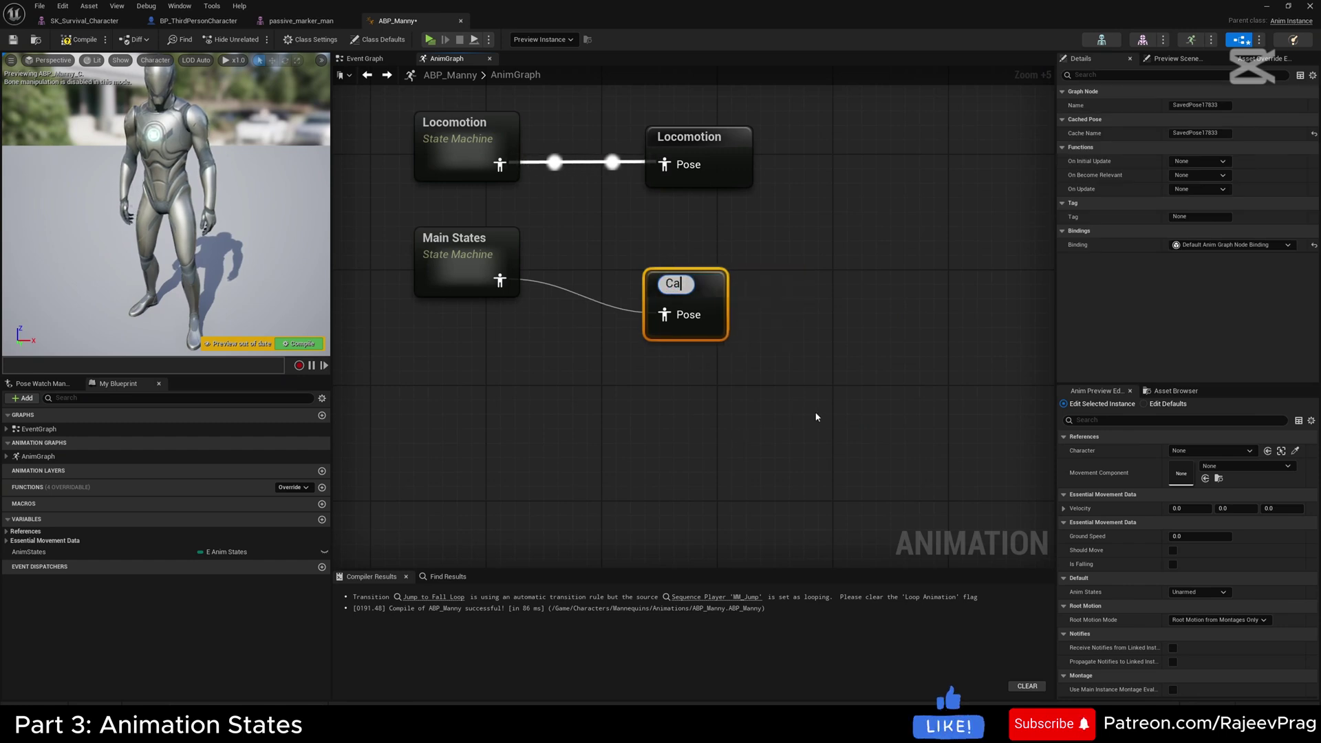
pyautogui.write('che_MainSt')
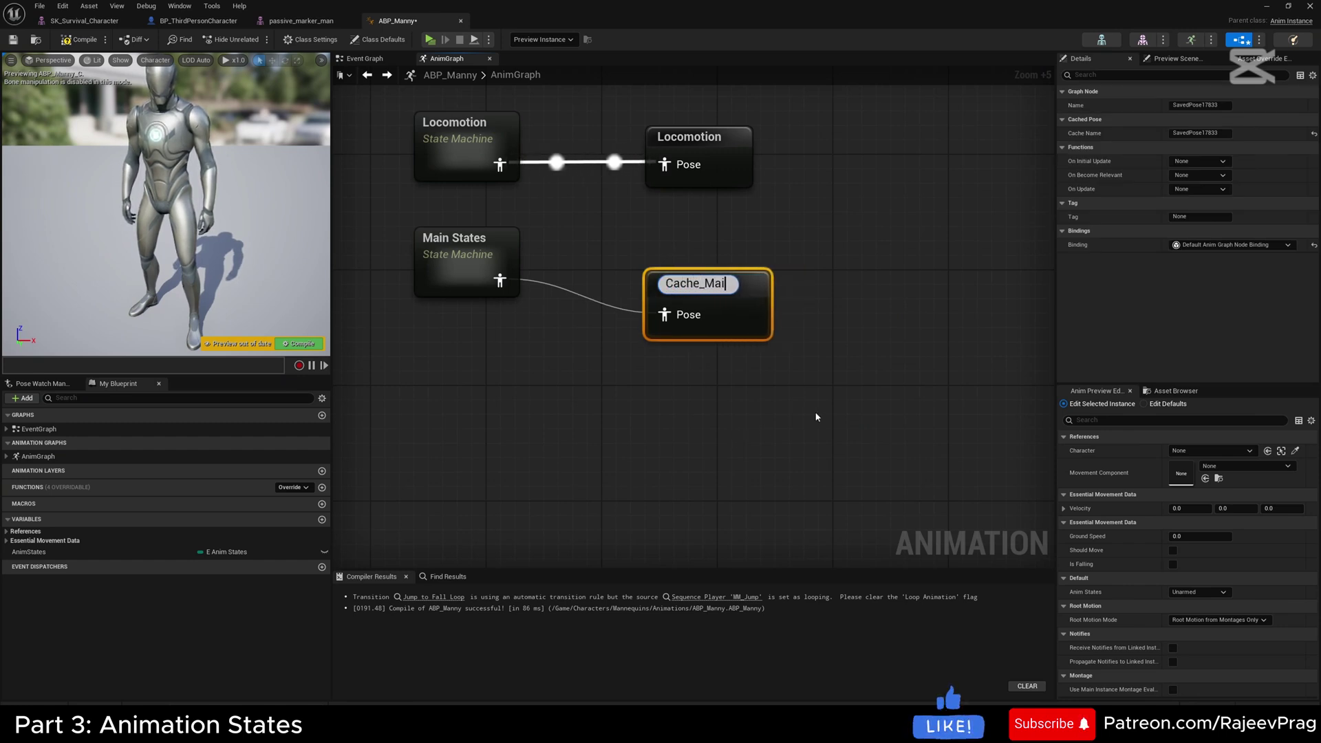
pyautogui.write('ates')
pyautogui.press('Return')
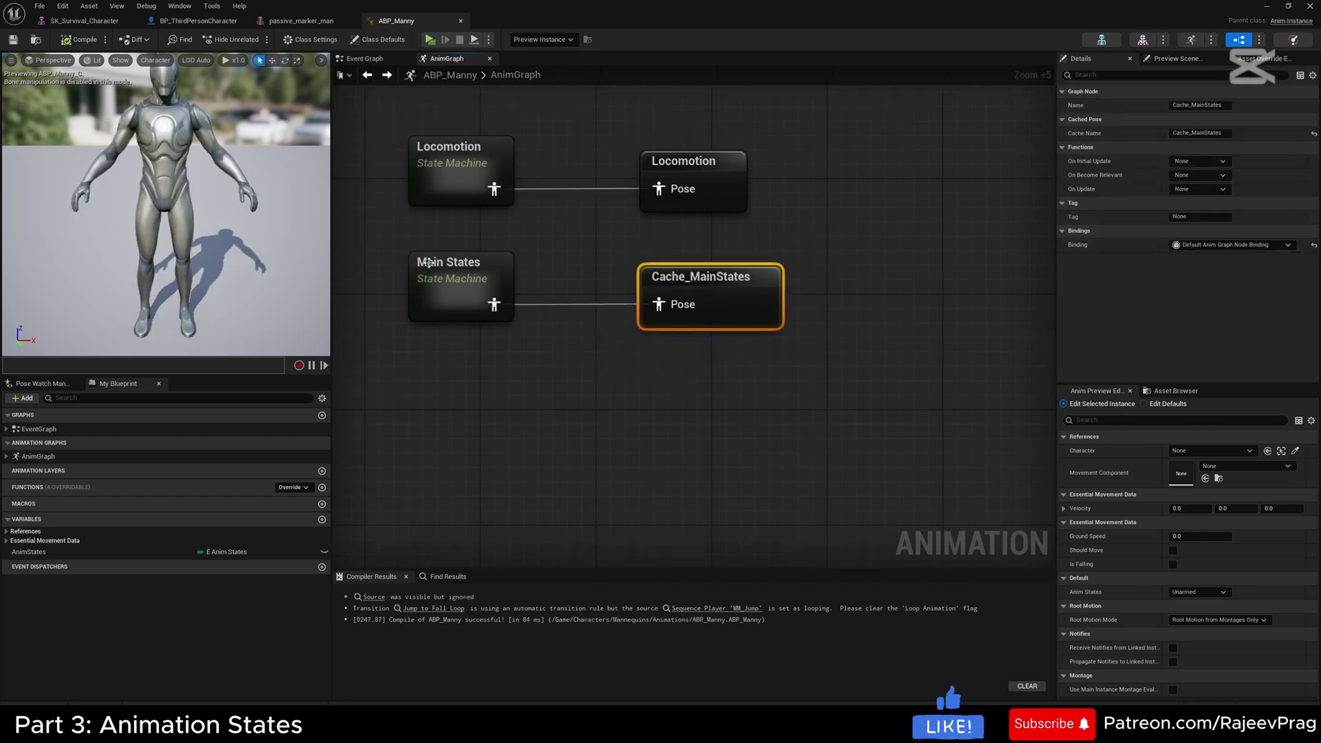
# Inspect the Main States machine, then select Cache_MainStates and frame the Slot and Control Rig nodes
pyautogui.doubleClick(428, 262)
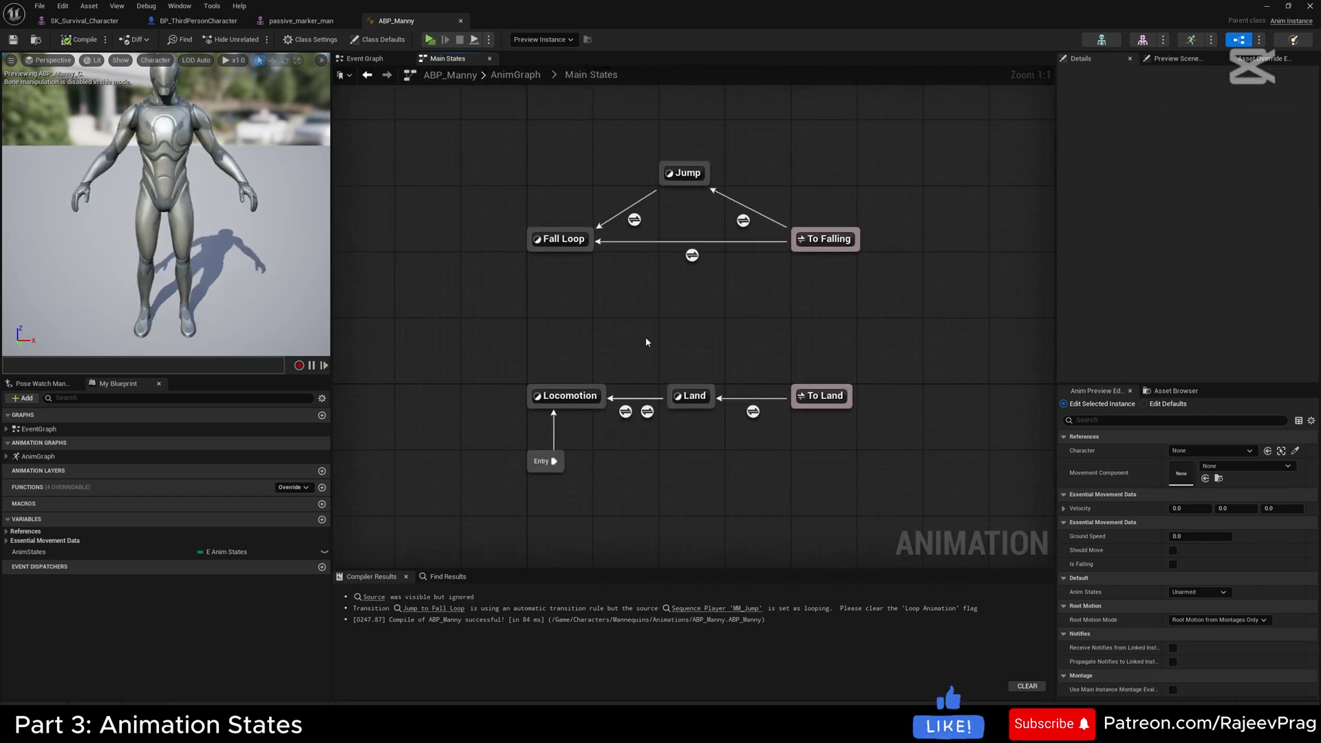
pyautogui.hotkey('alt', 'Left')
pyautogui.moveTo(637, 253); pyautogui.dragTo(774, 349)
pyautogui.moveTo(395, 236); pyautogui.dragTo(546, 379)
pyautogui.click(628, 358)
pyautogui.moveTo(631, 254); pyautogui.dragTo(797, 360)
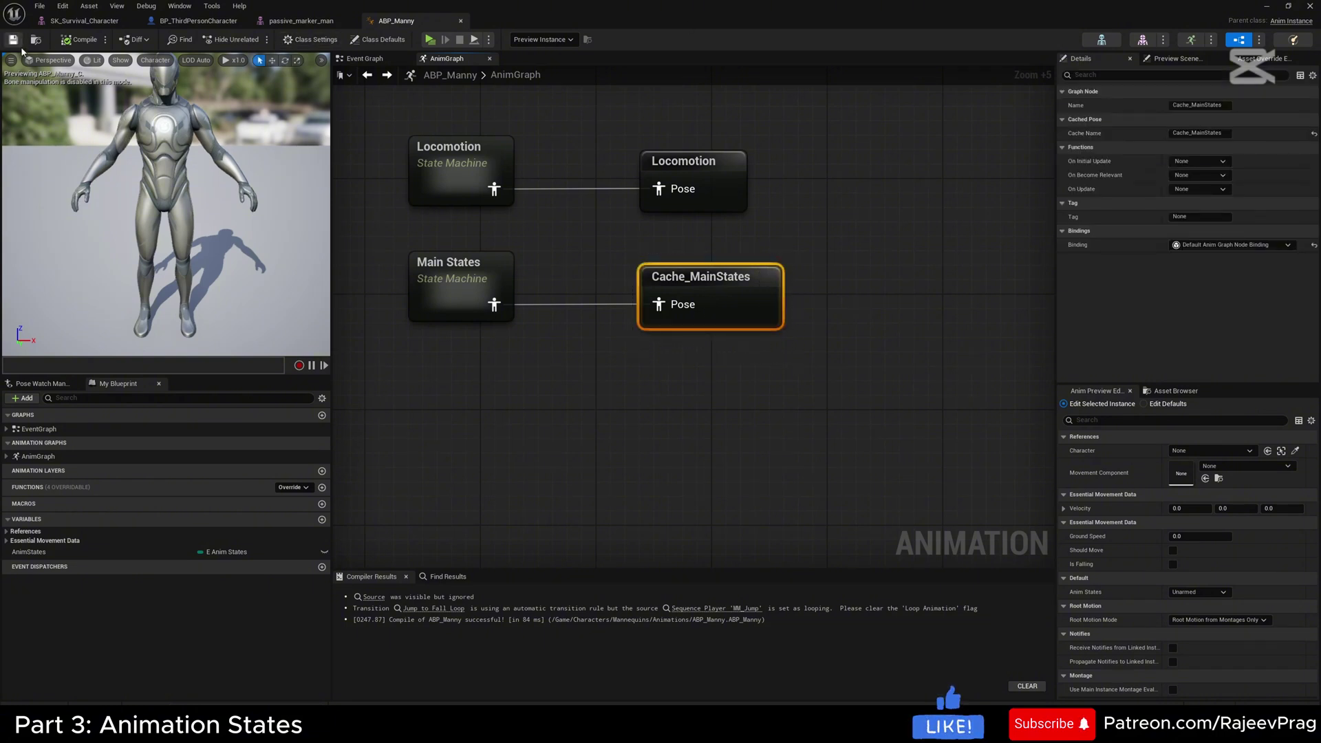
pyautogui.scroll(-2, 516, 318)
pyautogui.moveTo(593, 399); pyautogui.dragTo(606, 329, button='right')
pyautogui.scroll(-1, 606, 329)
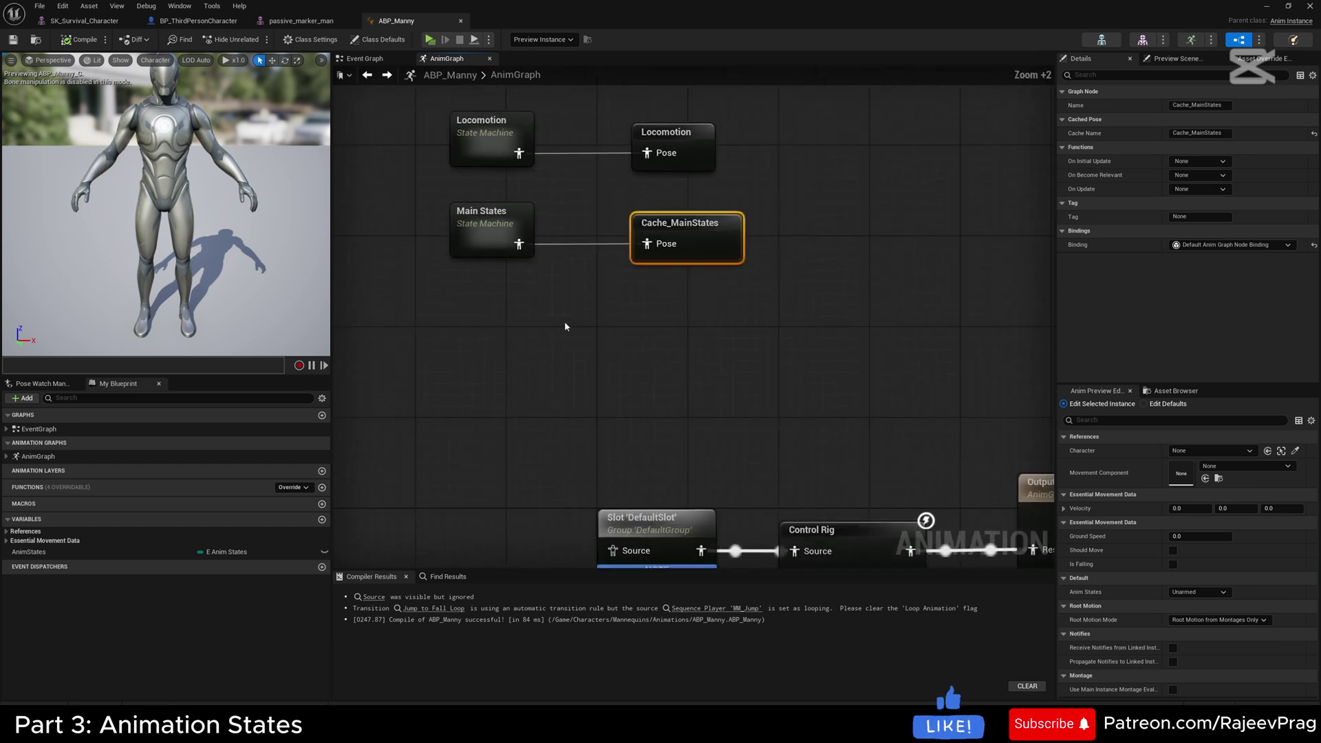
pyautogui.moveTo(768, 290); pyautogui.dragTo(749, 301, button='right')
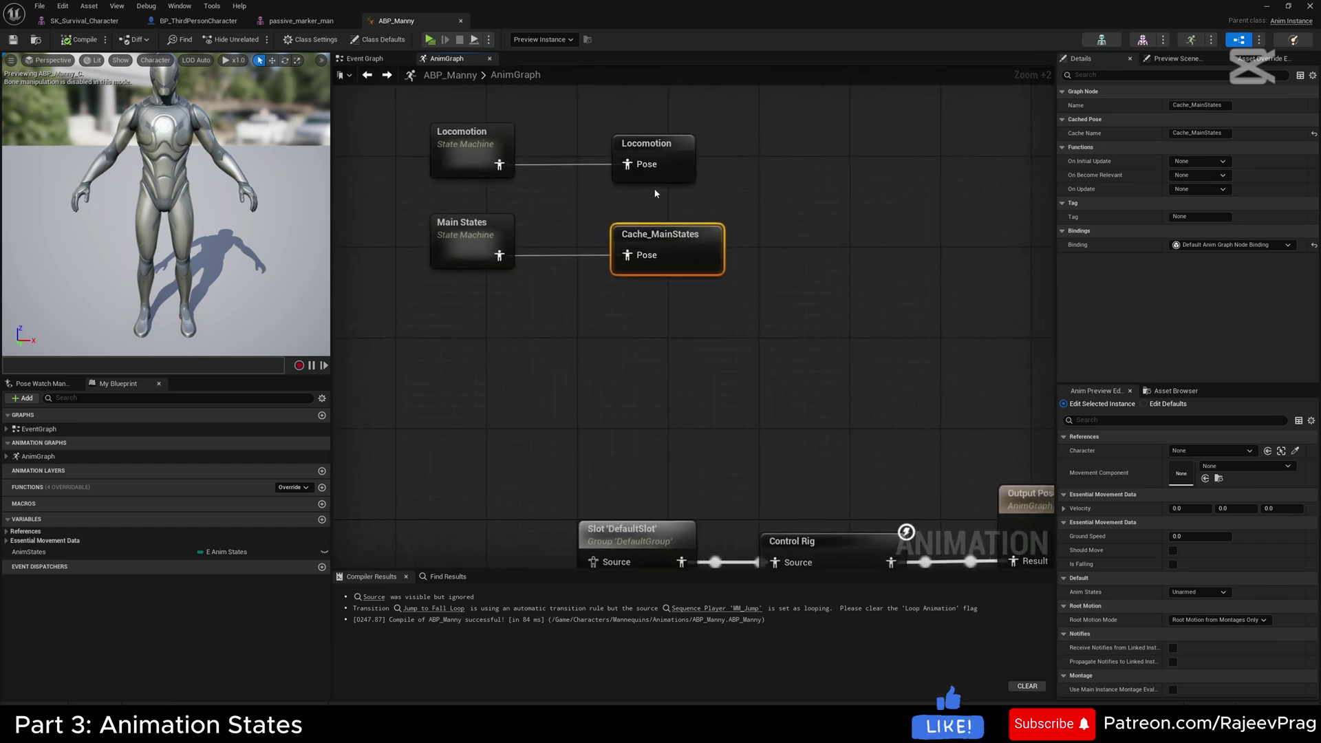
# Add a new state machine node named Anim States Manager near the Slot node
pyautogui.scroll(3, 635, 307)
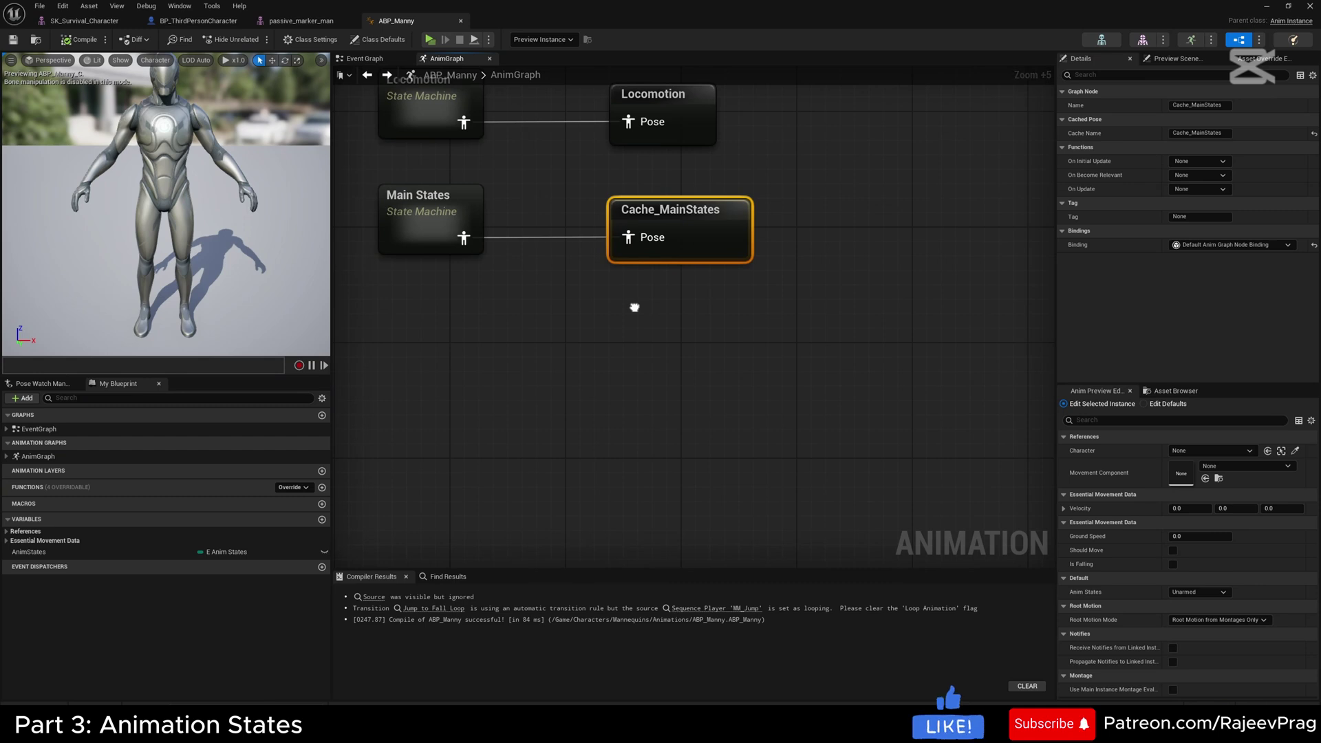
pyautogui.scroll(-3, 634, 307)
pyautogui.moveTo(647, 386); pyautogui.dragTo(481, 368, button='right')
pyautogui.scroll(3, 678, 443)
pyautogui.rightClick(480, 372)
pyautogui.write('state mach')
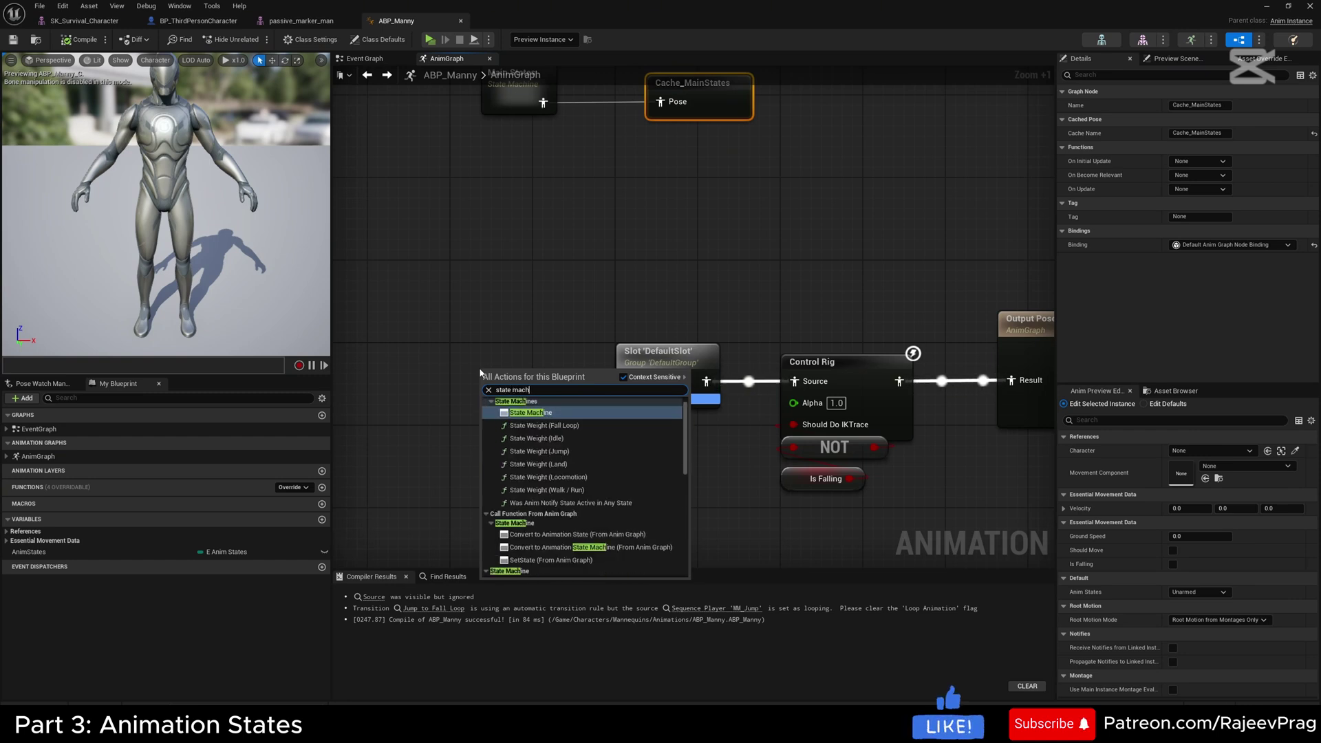
pyautogui.click(533, 413)
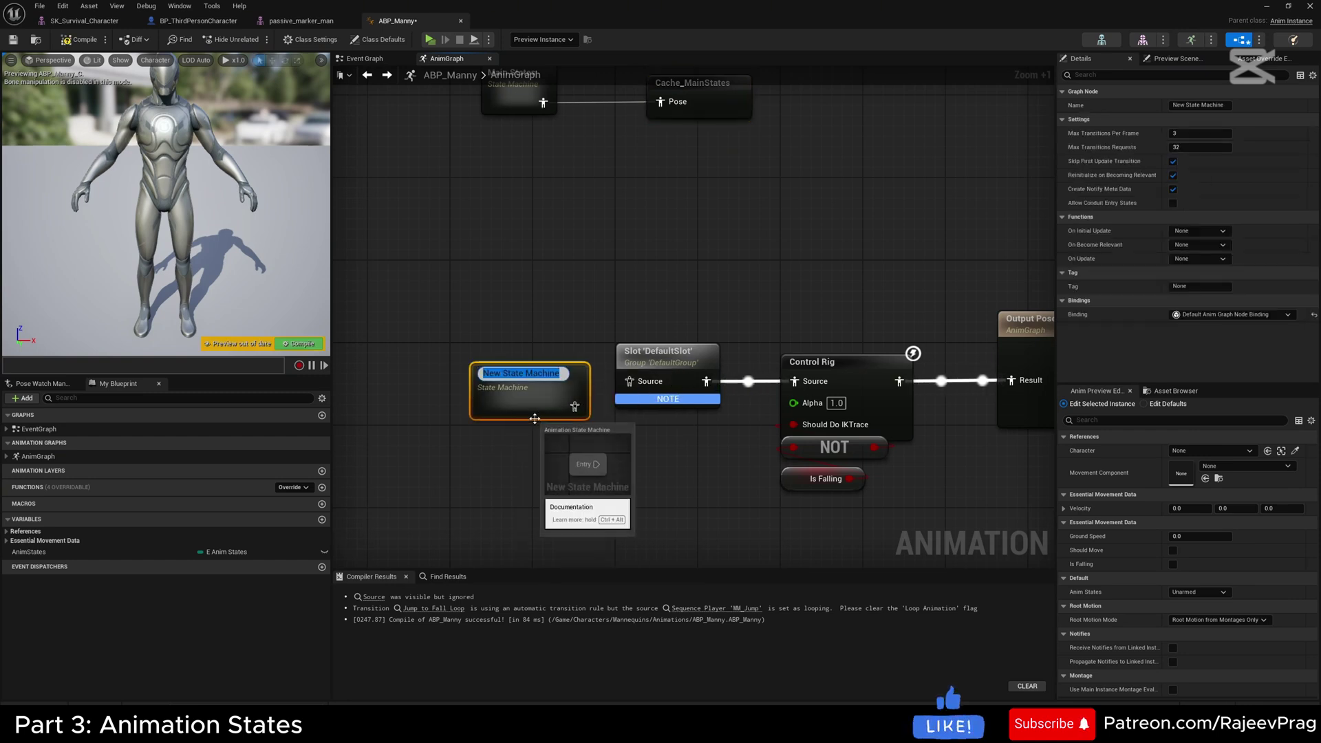
pyautogui.scroll(4, 534, 417)
pyautogui.write('Anim')
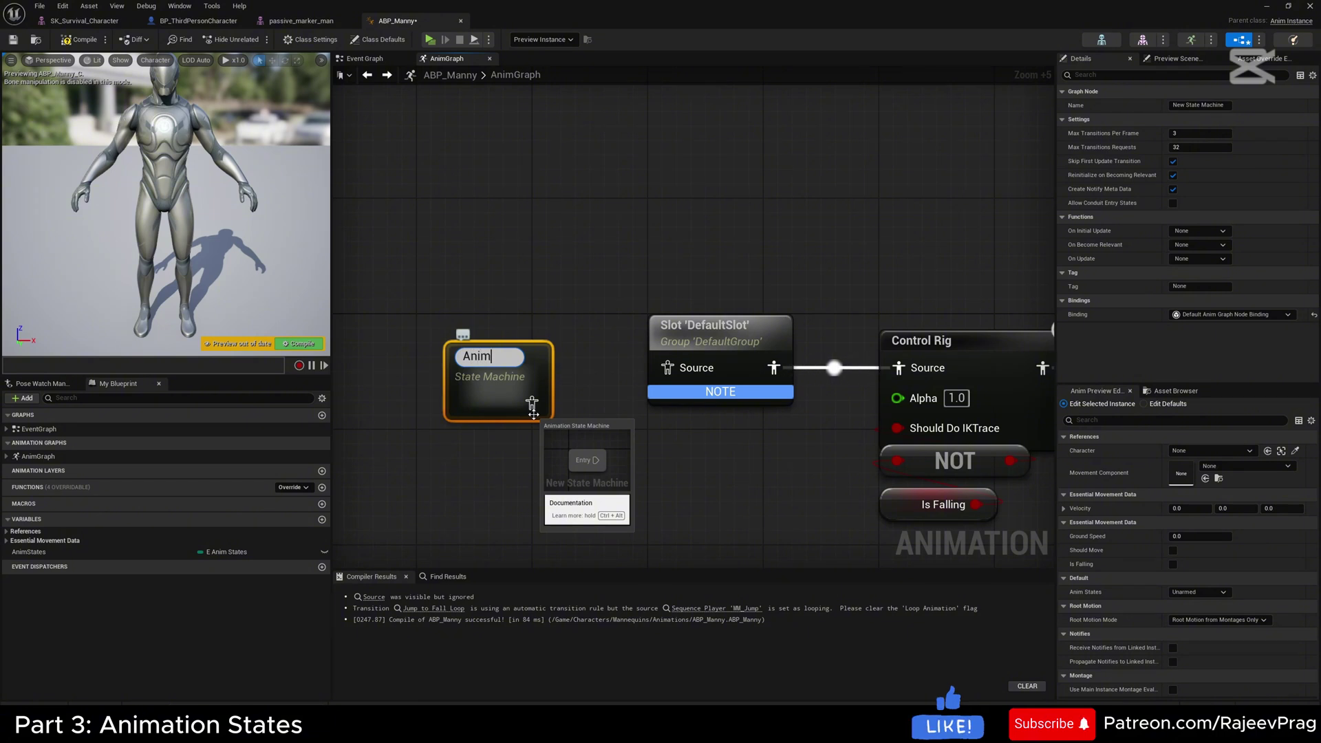
pyautogui.write(' States Manager')
pyautogui.press('Return')
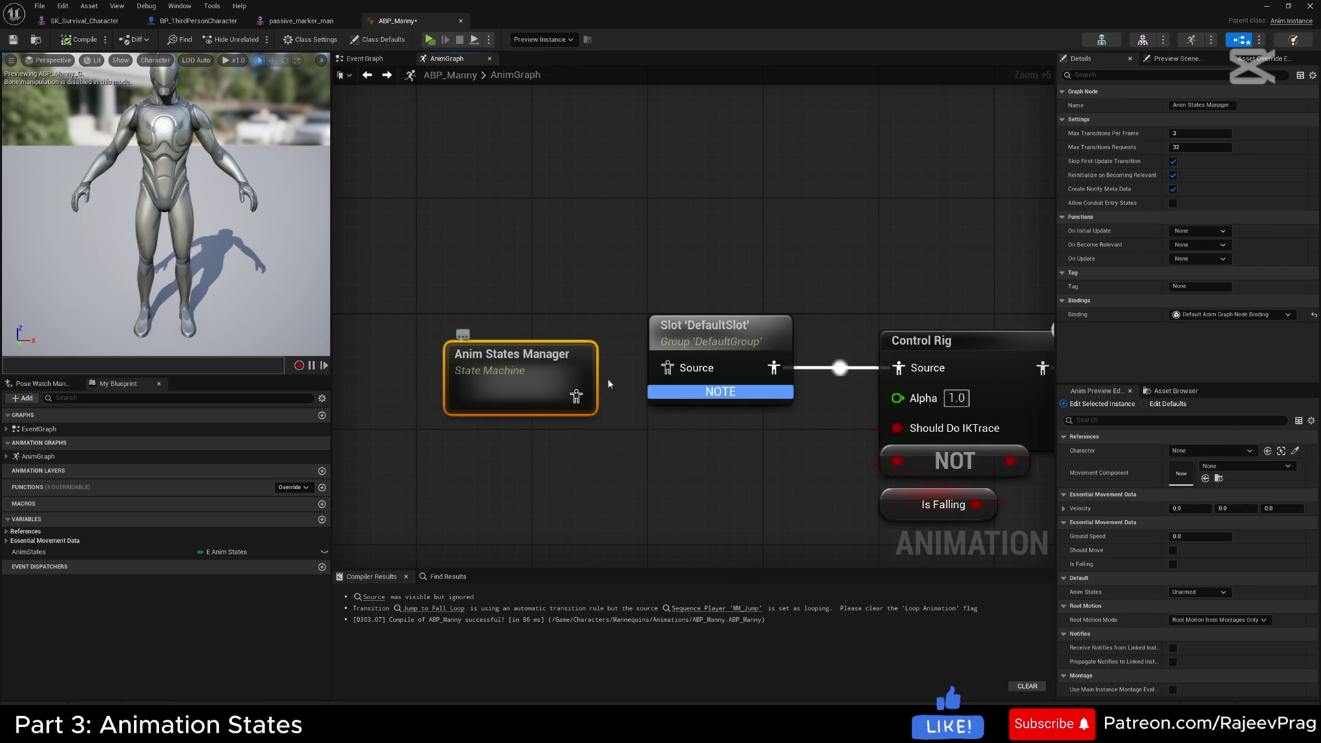
# Enable Allow Conduit Entry States, compile, and wire Anim States Manager into the Slot's Source
pyautogui.moveTo(1129, 210)
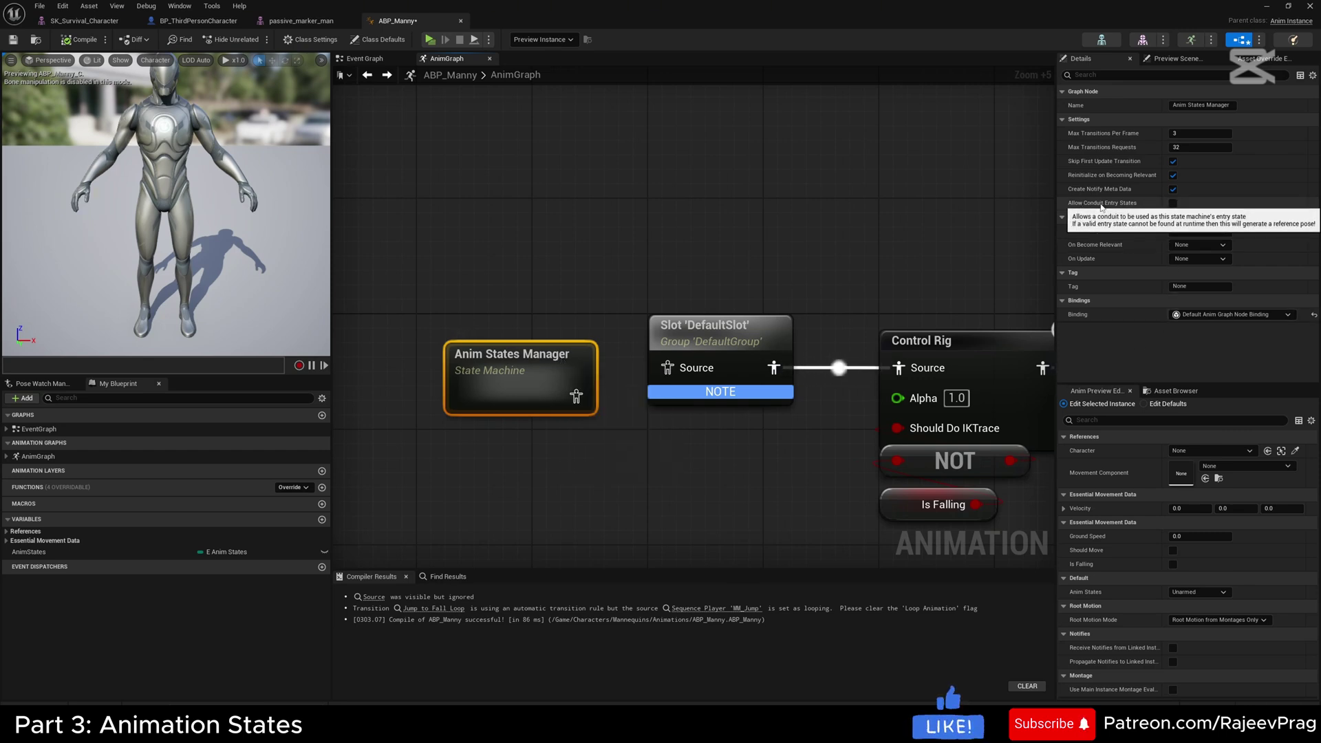
pyautogui.click(1173, 205)
pyautogui.hotkey('ctrl', 's')
pyautogui.moveTo(576, 397); pyautogui.dragTo(669, 370)
pyautogui.moveTo(540, 366); pyautogui.dragTo(540, 351)
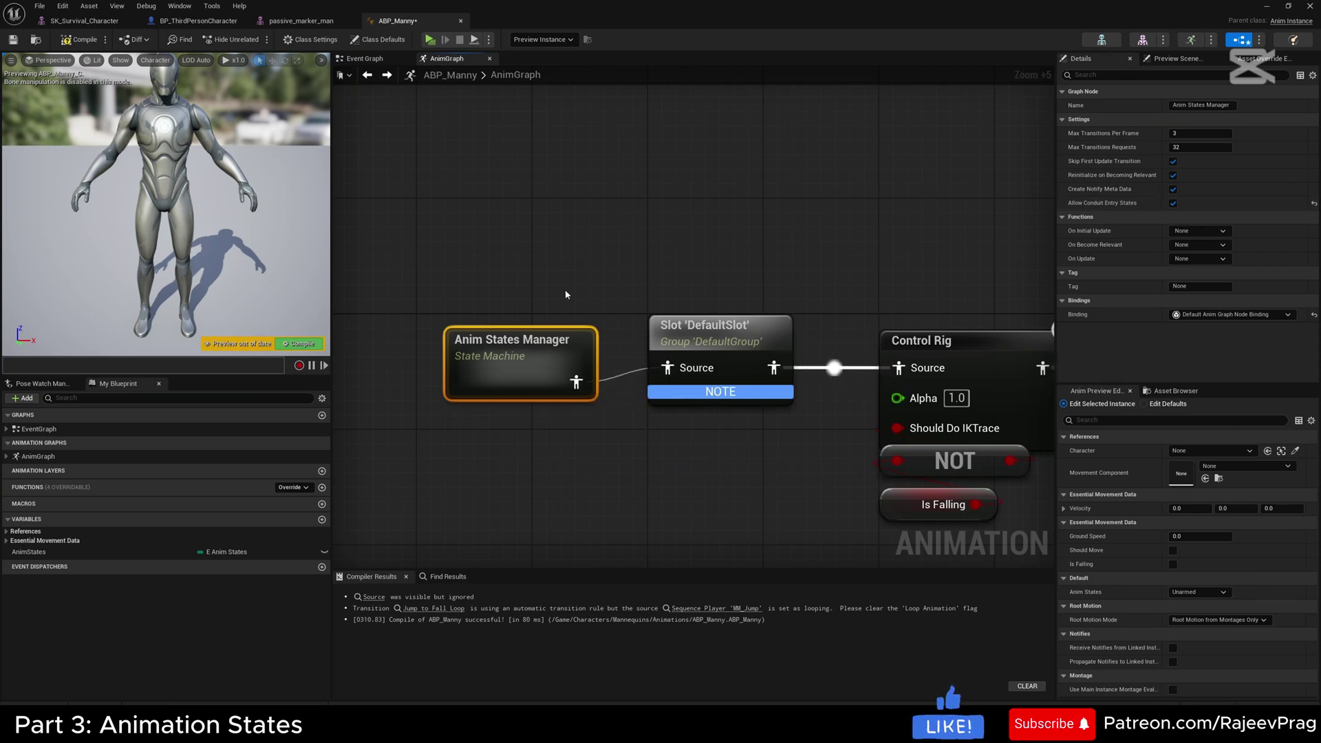
# Inside Anim States Manager, add a conduit named State Selector after Entry
pyautogui.doubleClick(523, 358)
pyautogui.moveTo(395, 203); pyautogui.dragTo(359, 445, button='right')
pyautogui.scroll(7, 453, 446)
pyautogui.moveTo(446, 375); pyautogui.dragTo(525, 378)
pyautogui.click(563, 398)
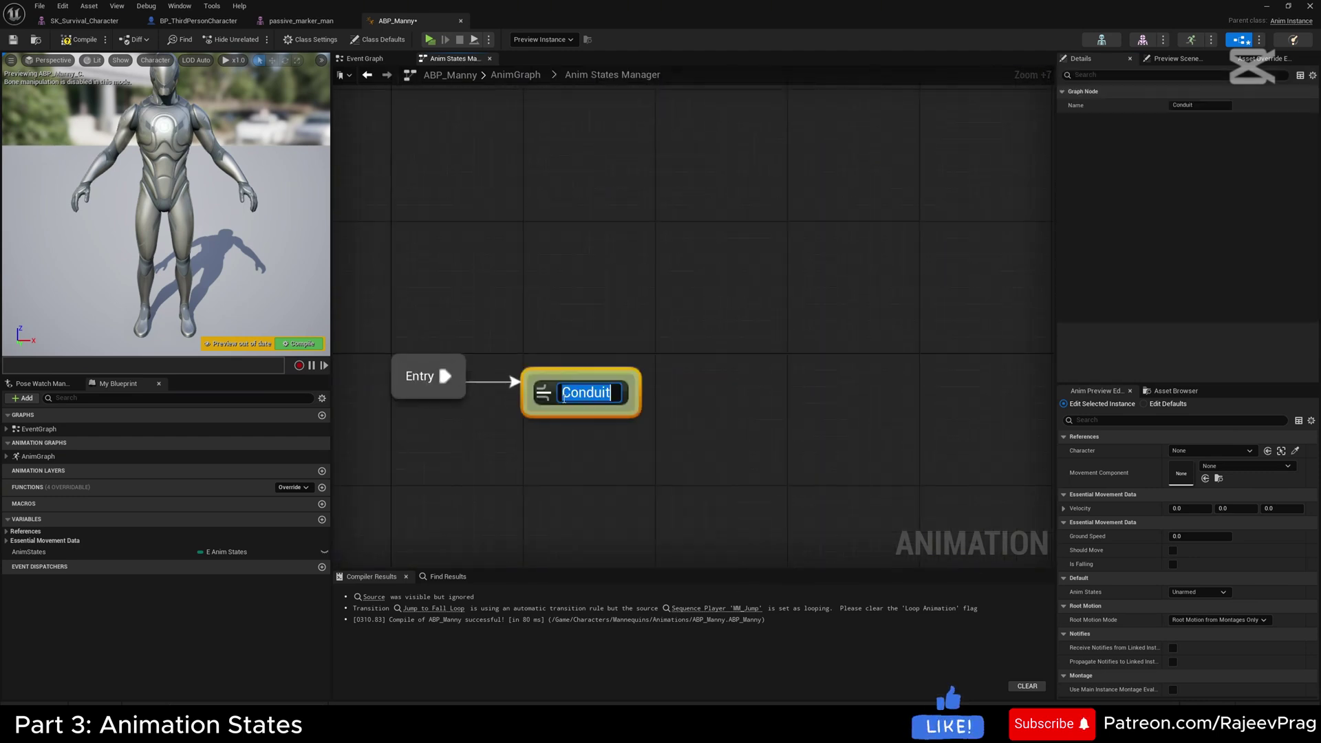
pyautogui.write('State S')
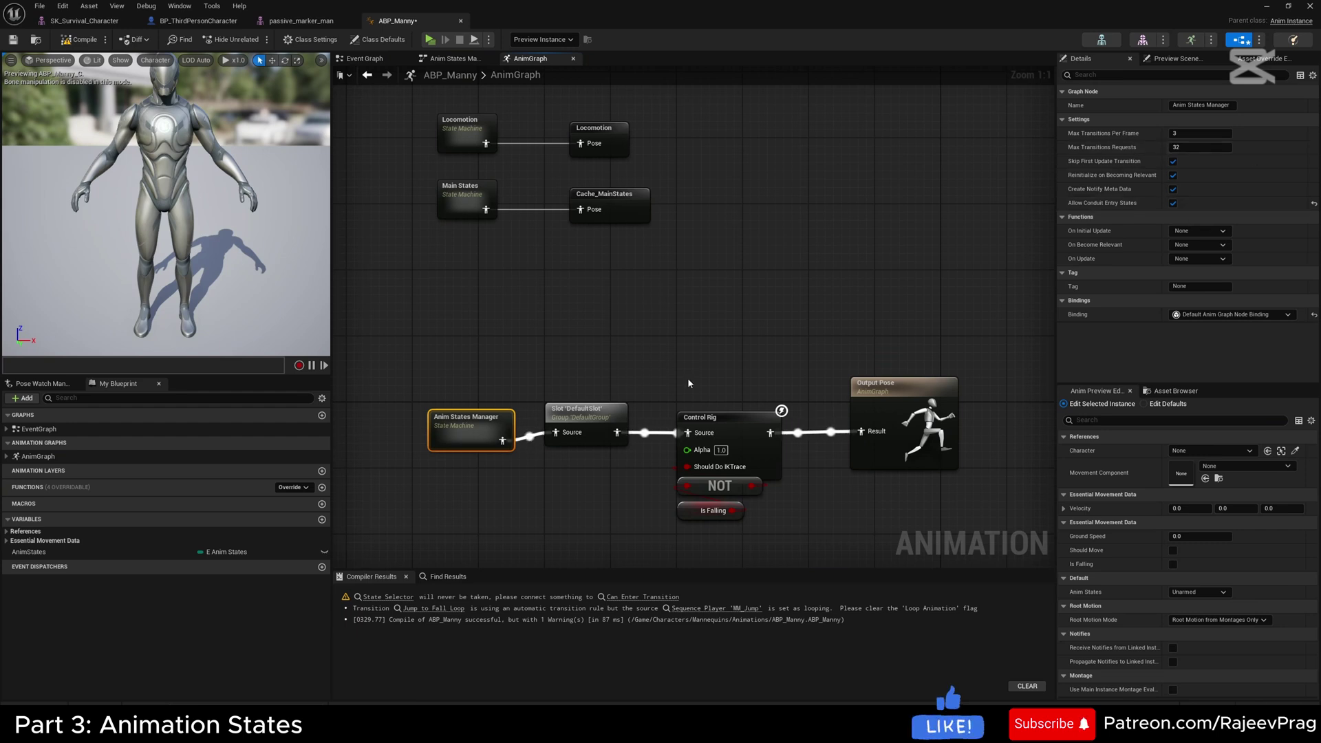
# Add a new state named Unarmed to the Anim States Manager state machine
pyautogui.doubleClick(474, 422)
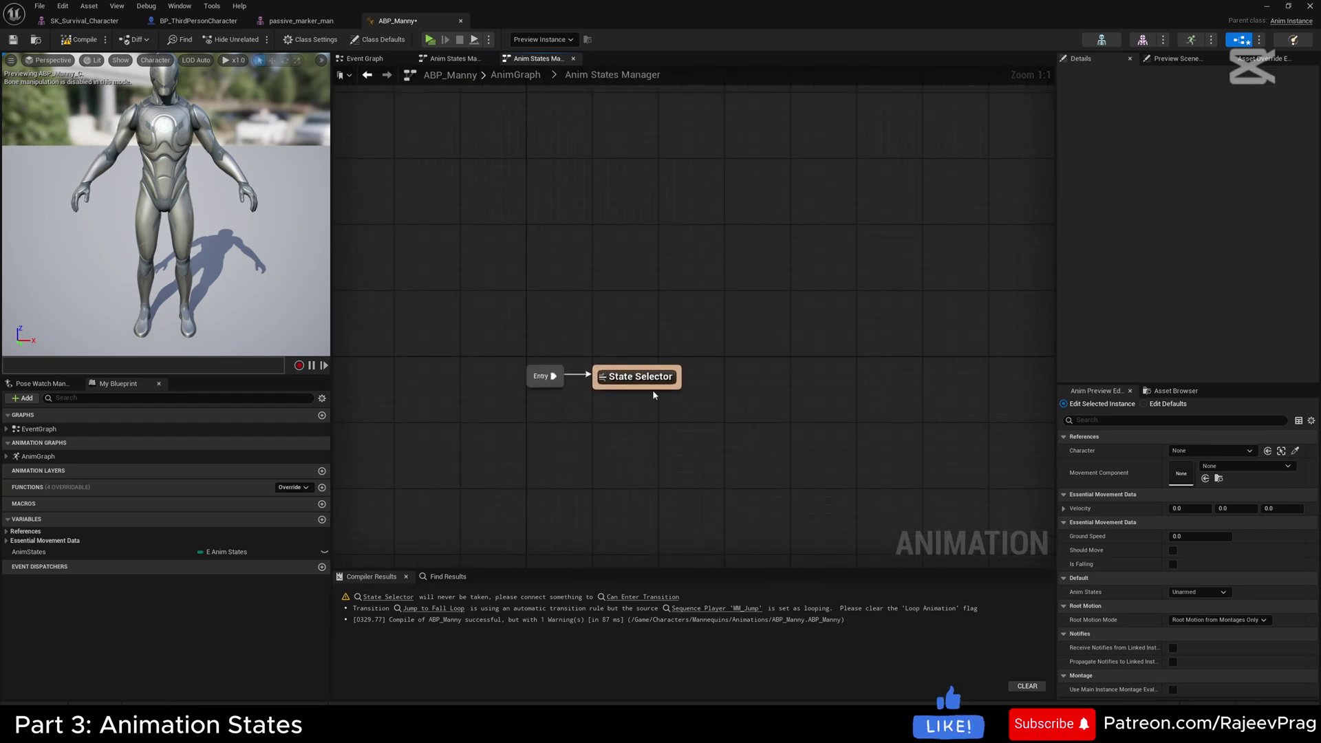
pyautogui.scroll(6, 652, 390)
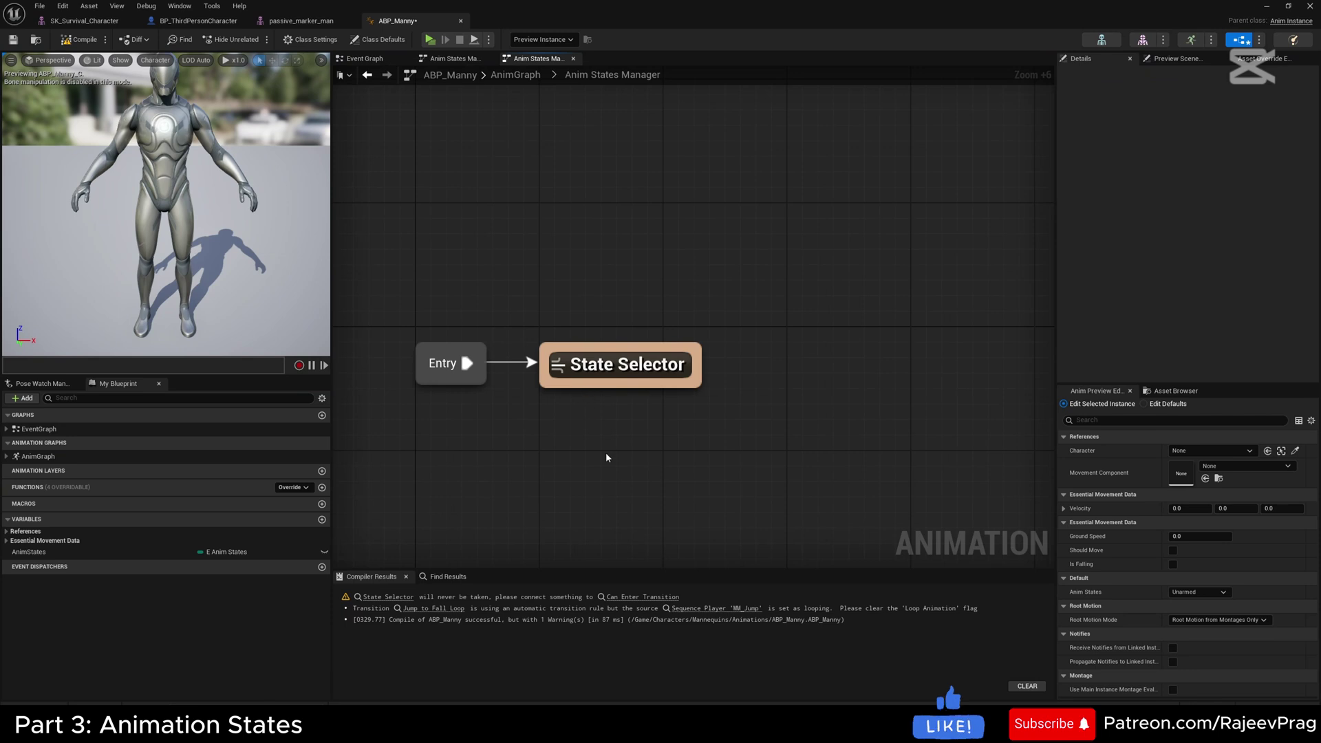
pyautogui.moveTo(606, 452); pyautogui.dragTo(599, 566, button='right')
pyautogui.rightClick(646, 283)
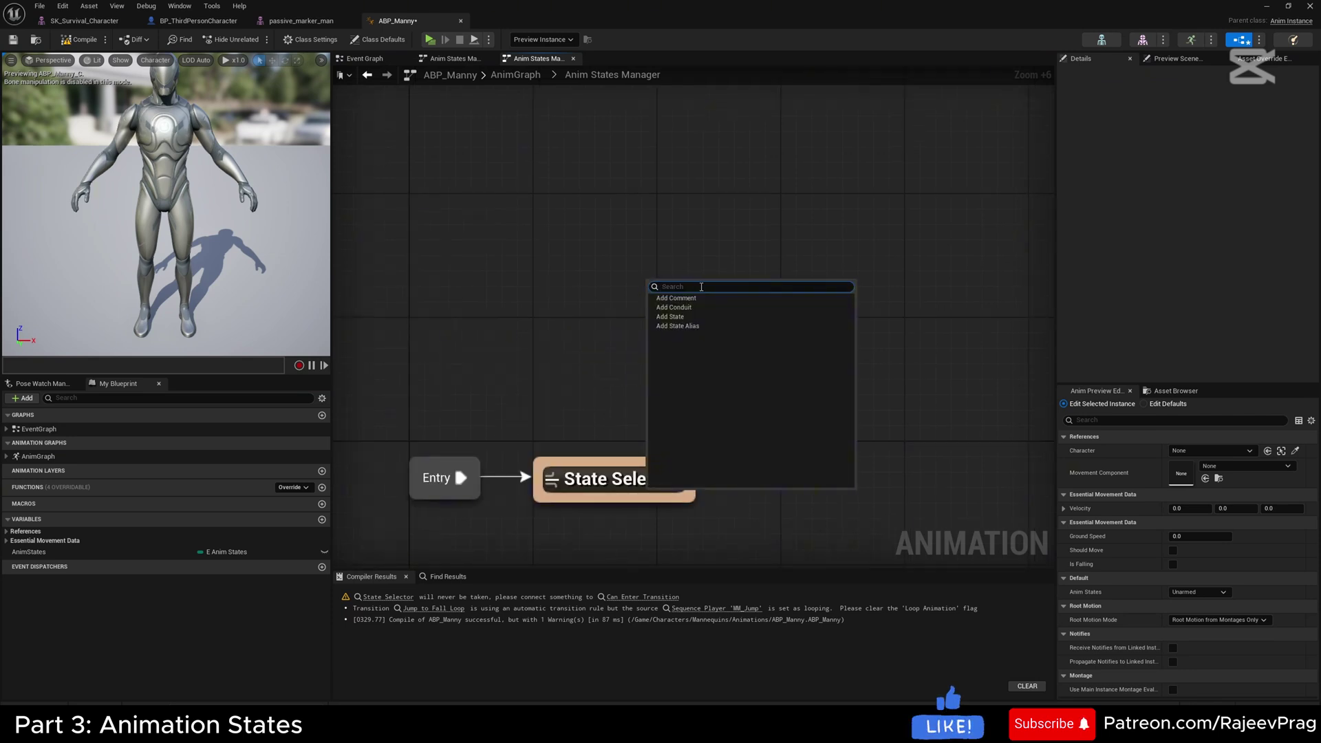
pyautogui.click(678, 317)
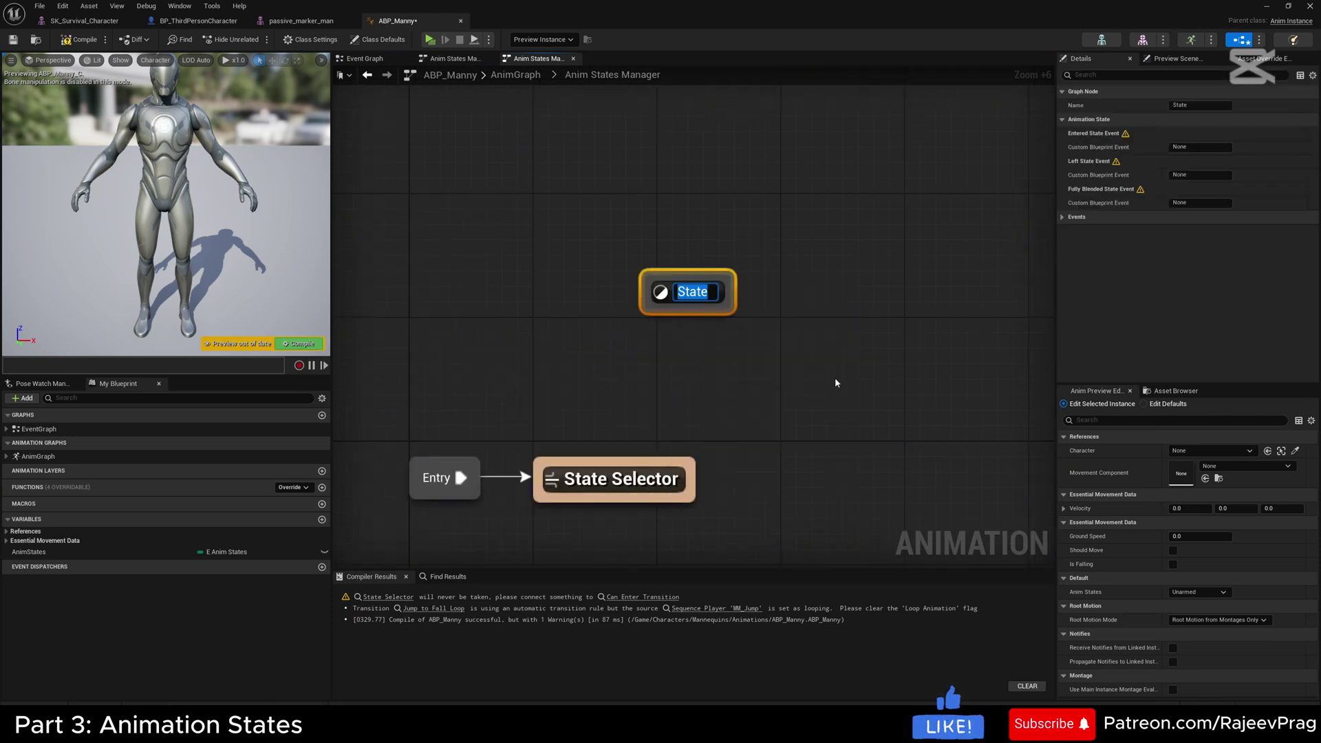
pyautogui.write('Unarmed')
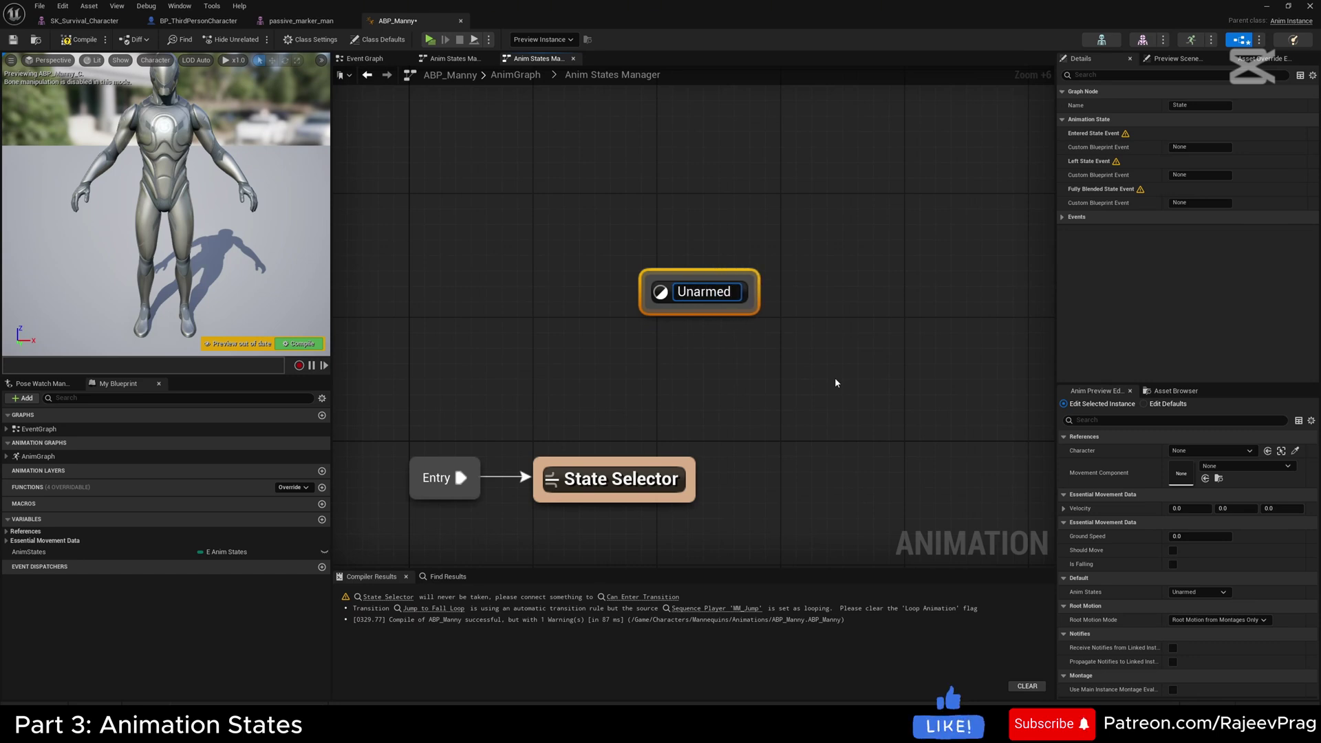
pyautogui.press('Return')
# Open Unarmed's graph, then check the Cache_MainStates node in the main AnimGraph
pyautogui.doubleClick(705, 303)
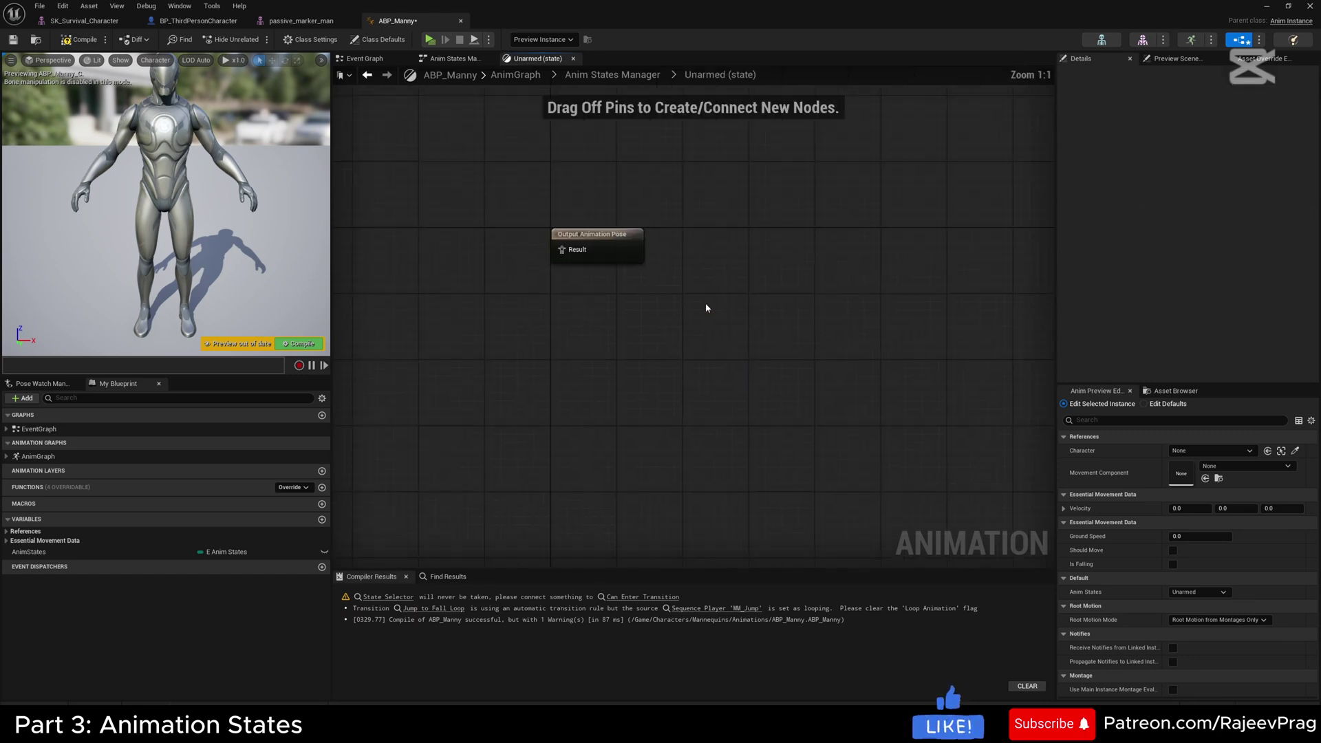
pyautogui.moveTo(704, 303); pyautogui.dragTo(812, 403, button='right')
pyautogui.scroll(6, 730, 368)
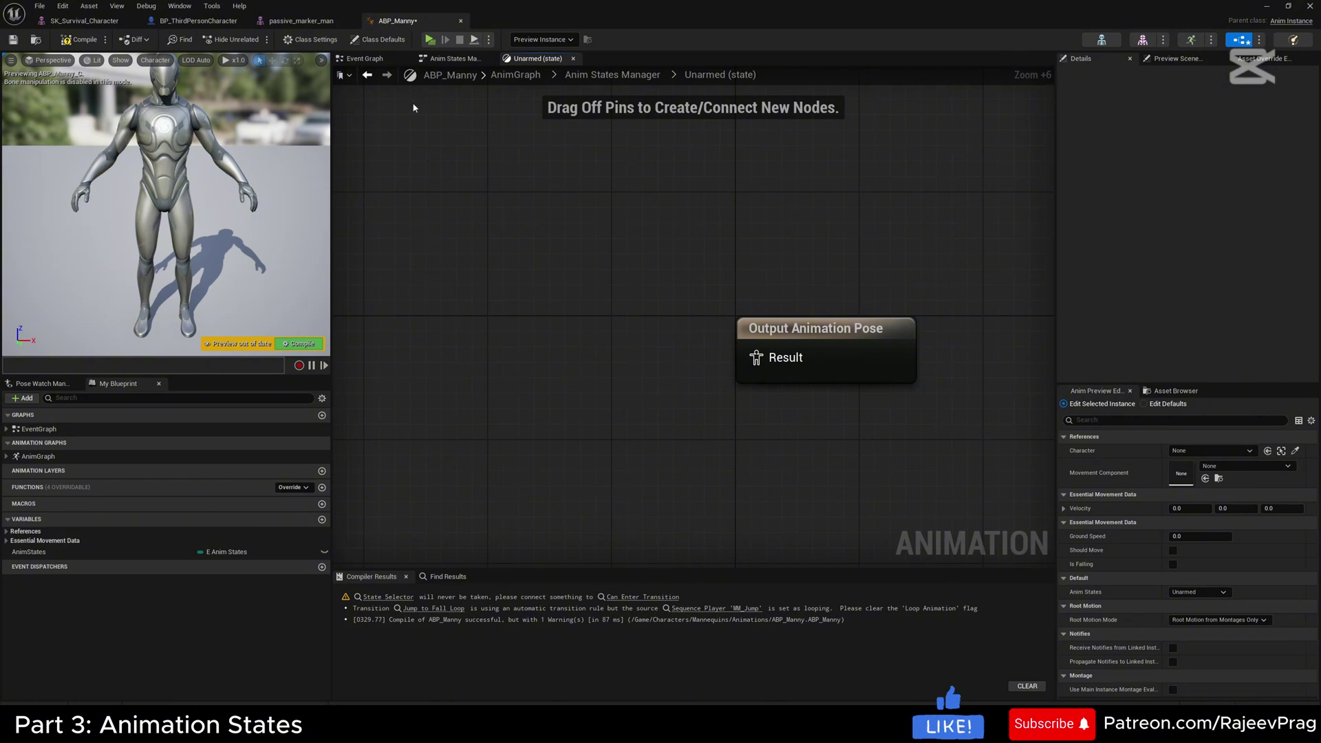
pyautogui.click(516, 75)
pyautogui.moveTo(576, 229); pyautogui.dragTo(681, 338)
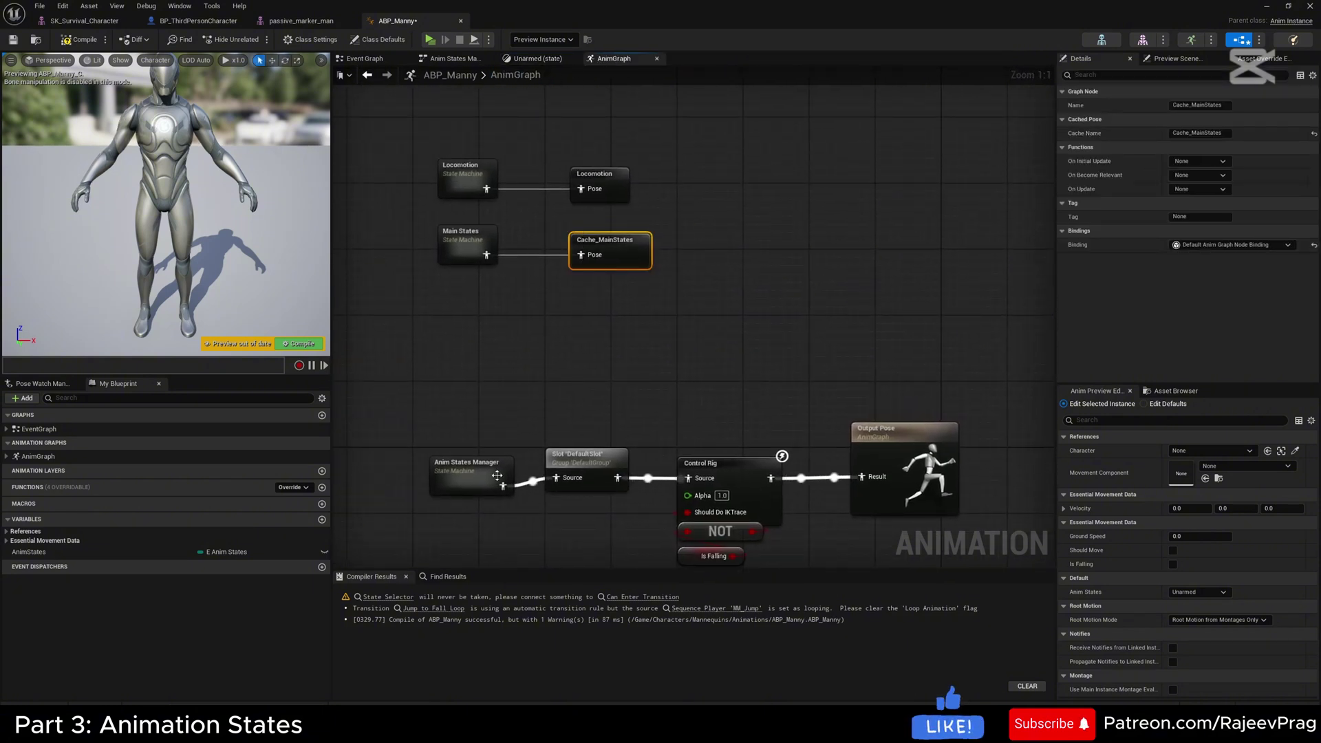
pyautogui.doubleClick(469, 480)
# In Unarmed, add a Use cached pose 'Cache_MainStates' node feeding Output Animation Pose
pyautogui.doubleClick(769, 271)
pyautogui.moveTo(521, 289); pyautogui.dragTo(599, 409, button='right')
pyautogui.scroll(5, 587, 424)
pyautogui.rightClick(589, 421)
pyautogui.write('cache')
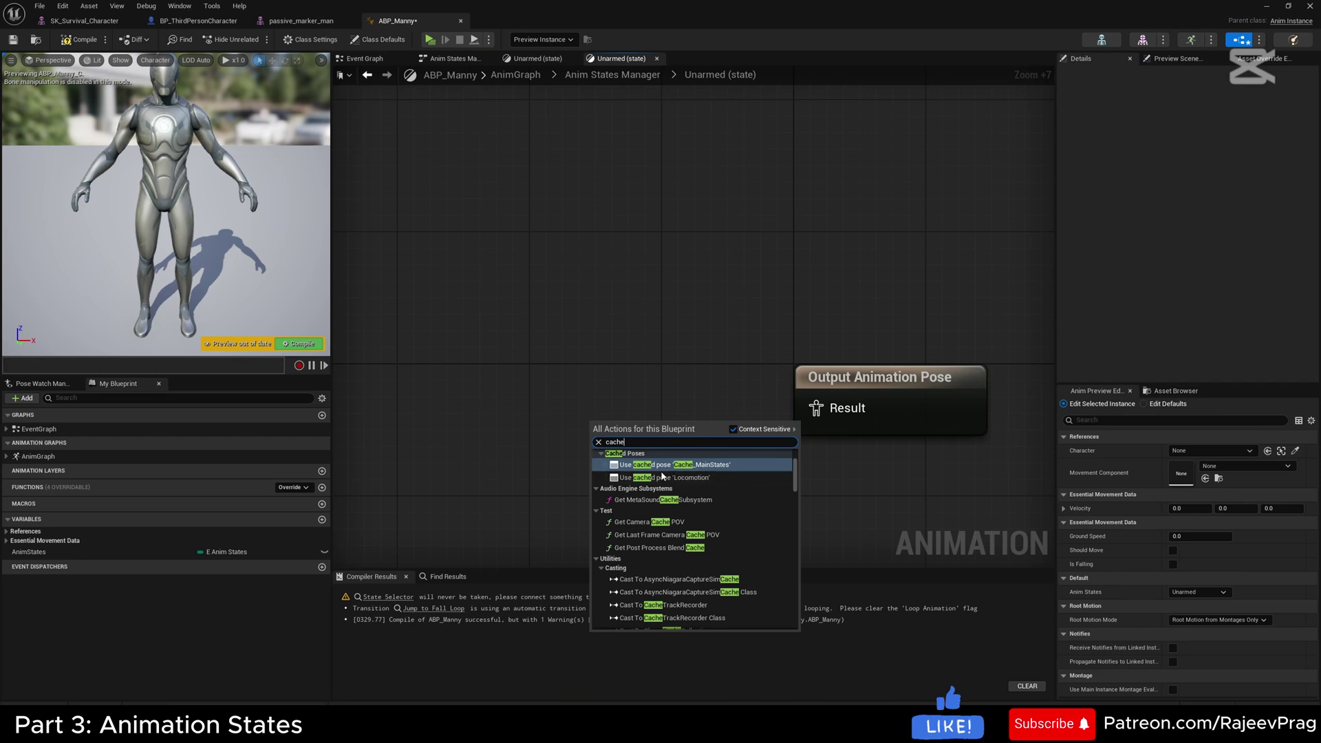
pyautogui.click(702, 466)
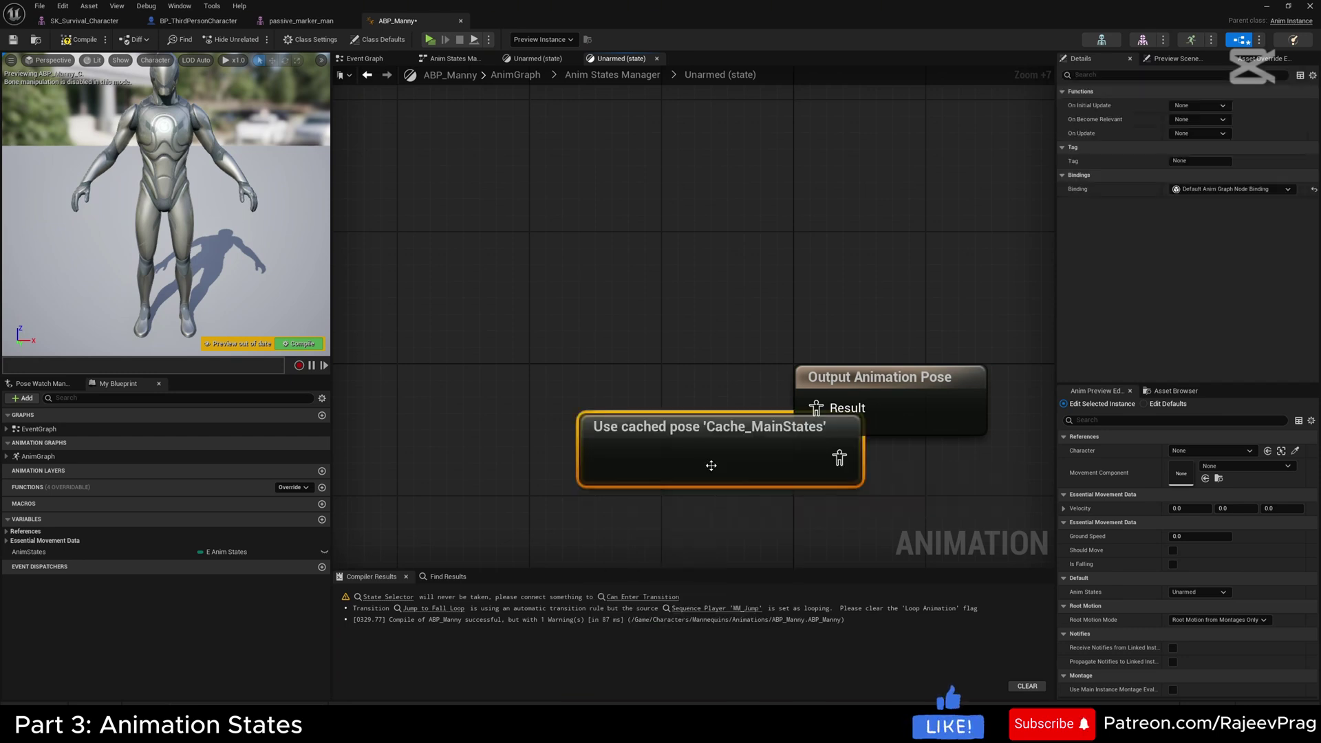
pyautogui.moveTo(711, 466); pyautogui.dragTo(512, 393)
pyautogui.moveTo(678, 410); pyautogui.dragTo(696, 452, button='right')
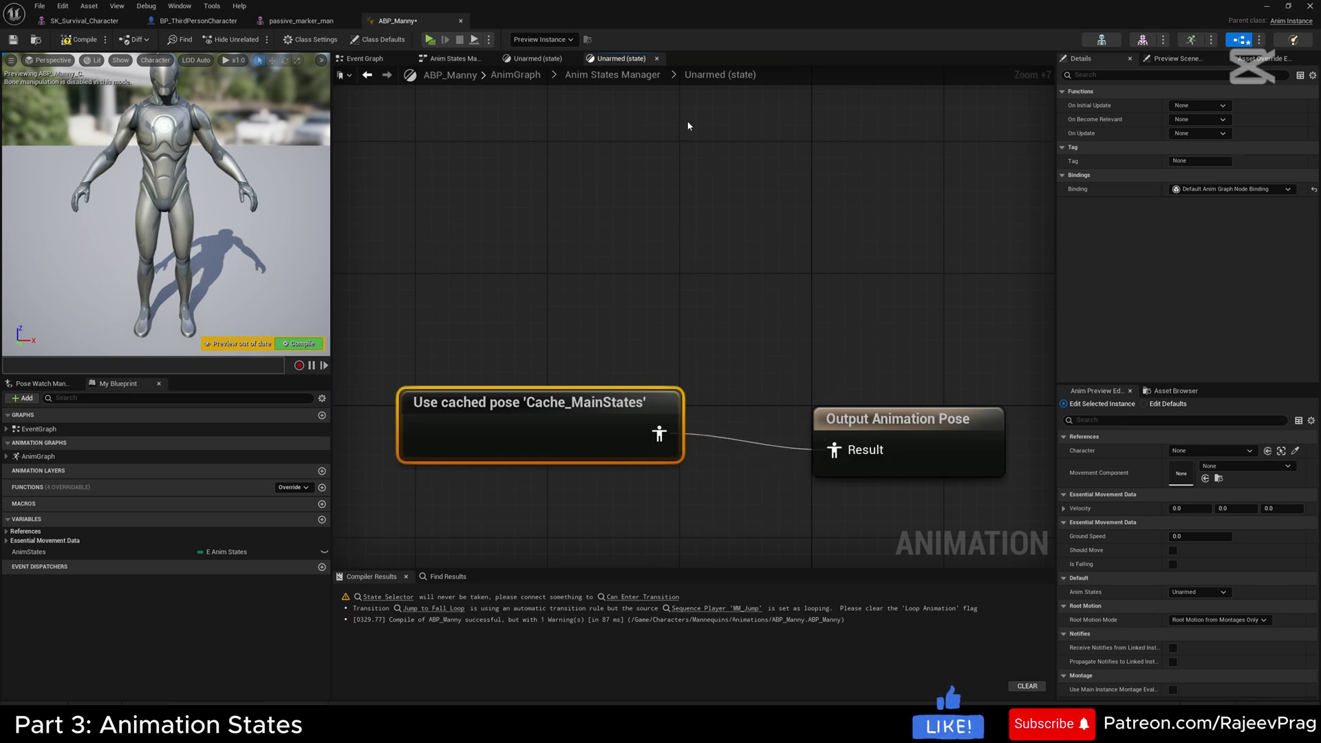
# Back in Anim States Manager, connect a transition from State Selector to Unarmed
pyautogui.click(613, 76)
pyautogui.moveTo(560, 465); pyautogui.dragTo(558, 458)
pyautogui.moveTo(620, 345); pyautogui.dragTo(642, 324)
pyautogui.moveTo(696, 375); pyautogui.dragTo(779, 376, button='right')
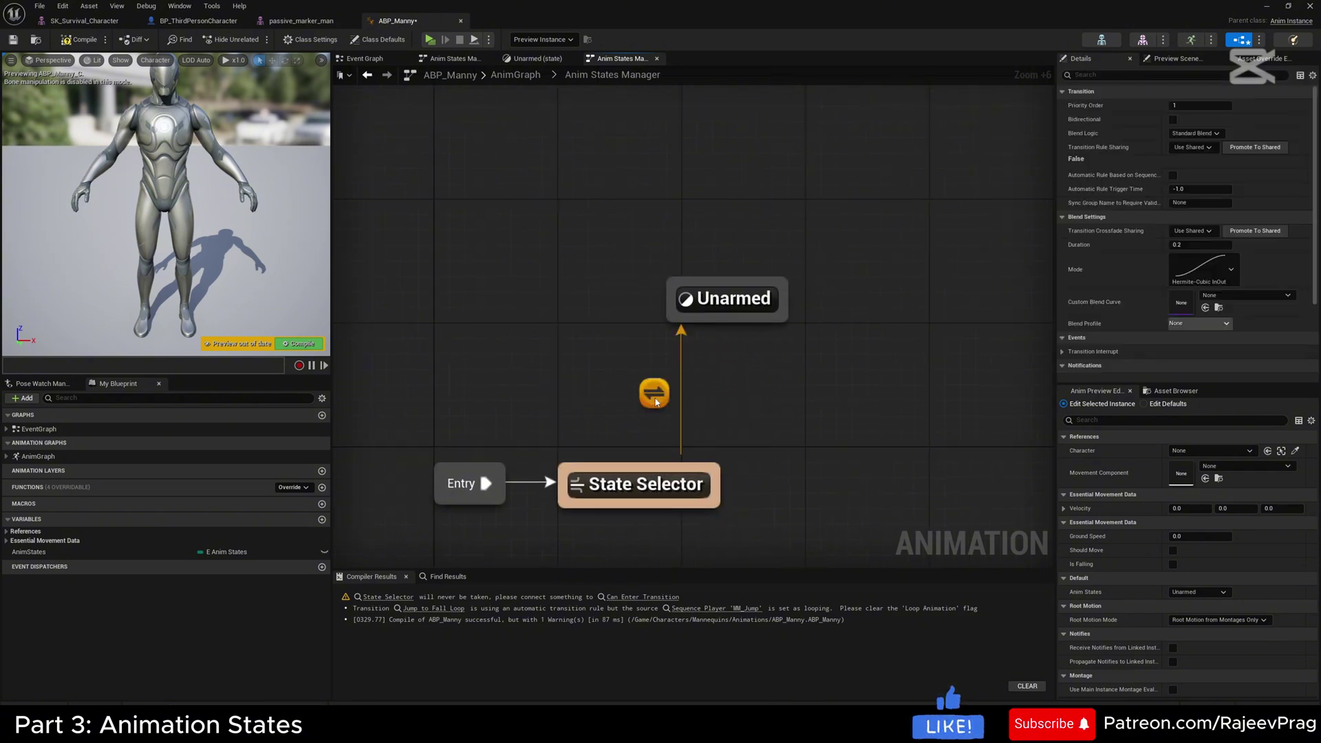
# Drive Can Enter Transition with an Equal (Enum) check of AnimStates against Unarmed
pyautogui.doubleClick(654, 395)
pyautogui.keyDown('ctrl'); pyautogui.moveTo(22, 555); pyautogui.dragTo(518, 480); pyautogui.keyUp('ctrl')
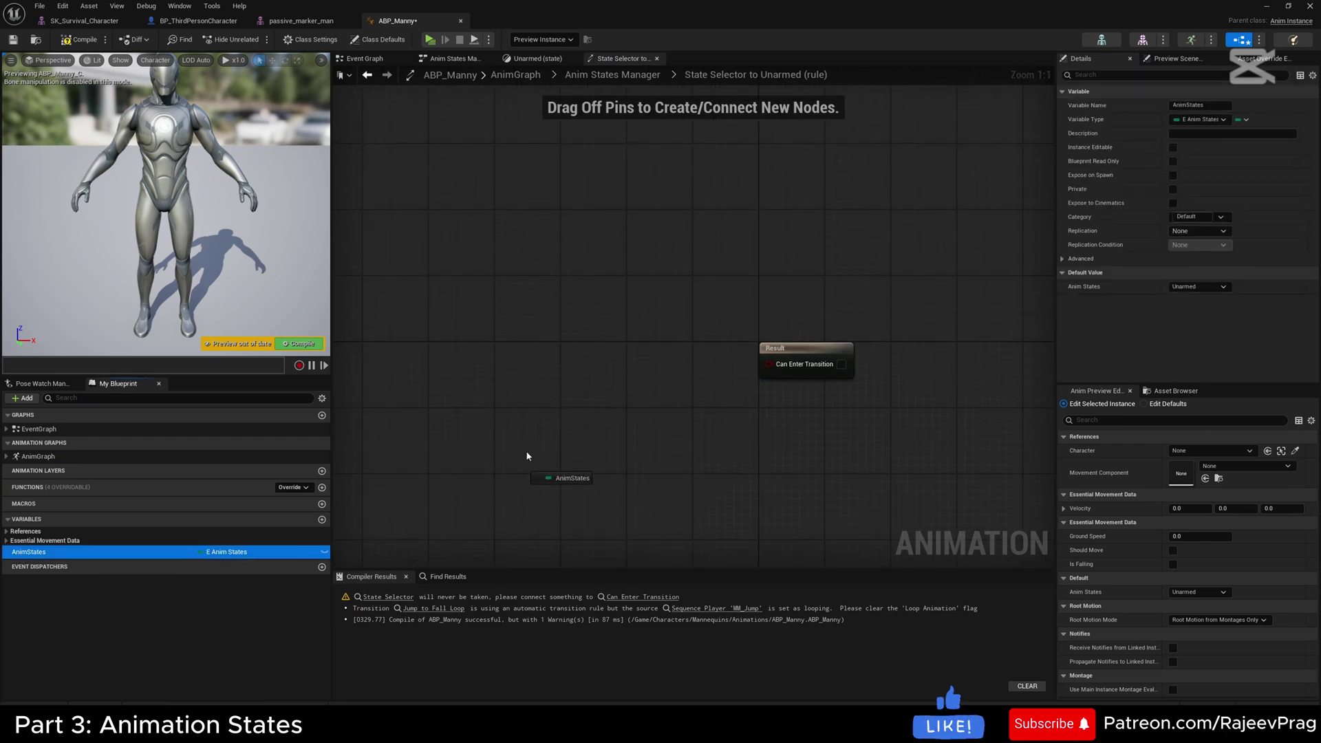
pyautogui.keyDown('ctrl'); pyautogui.moveTo(457, 382); pyautogui.dragTo(457, 383); pyautogui.keyUp('ctrl')
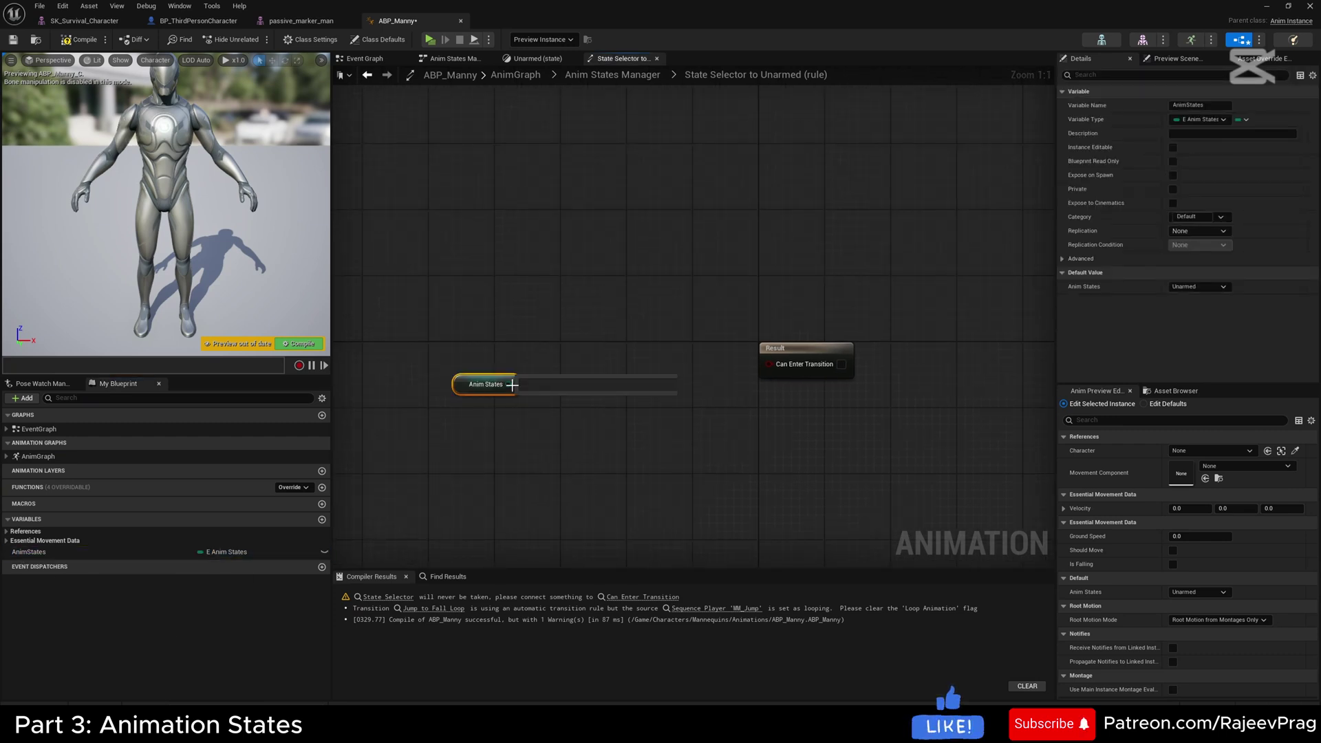
pyautogui.moveTo(562, 386); pyautogui.dragTo(562, 387)
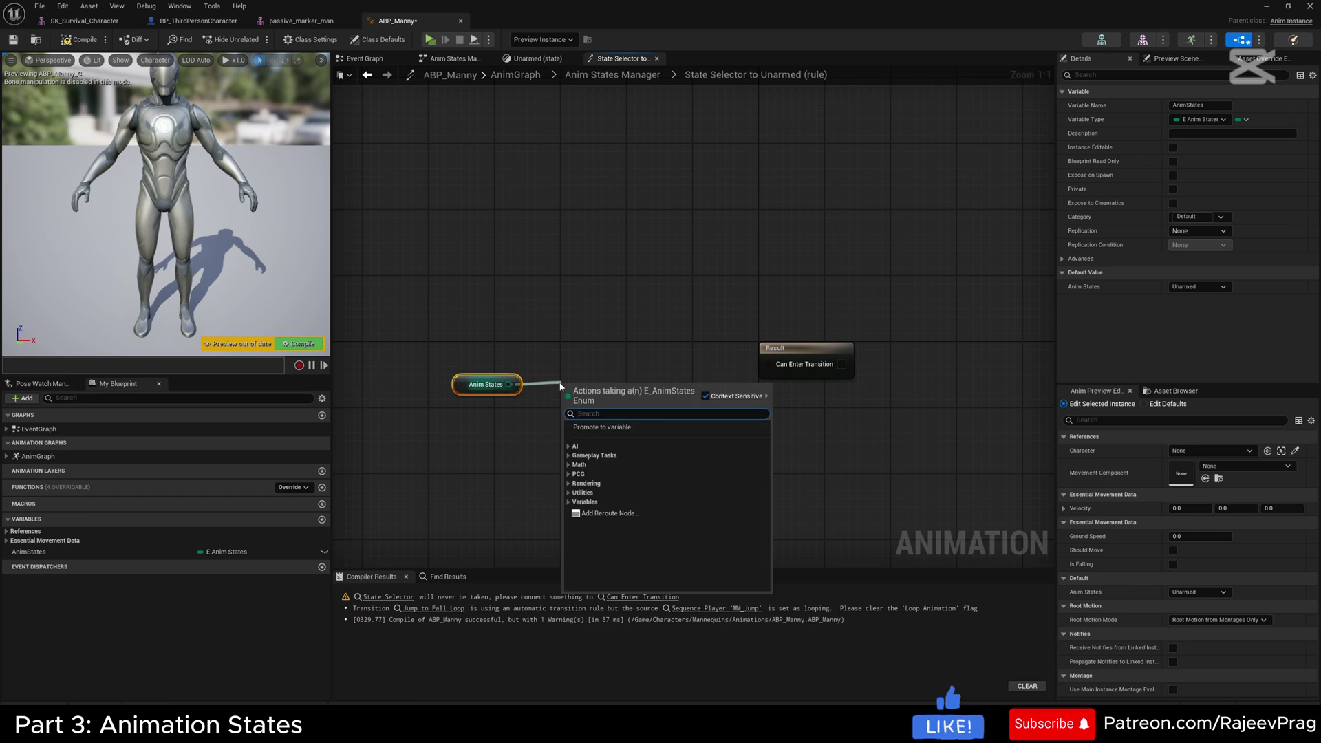
pyautogui.write('=')
pyautogui.click(627, 447)
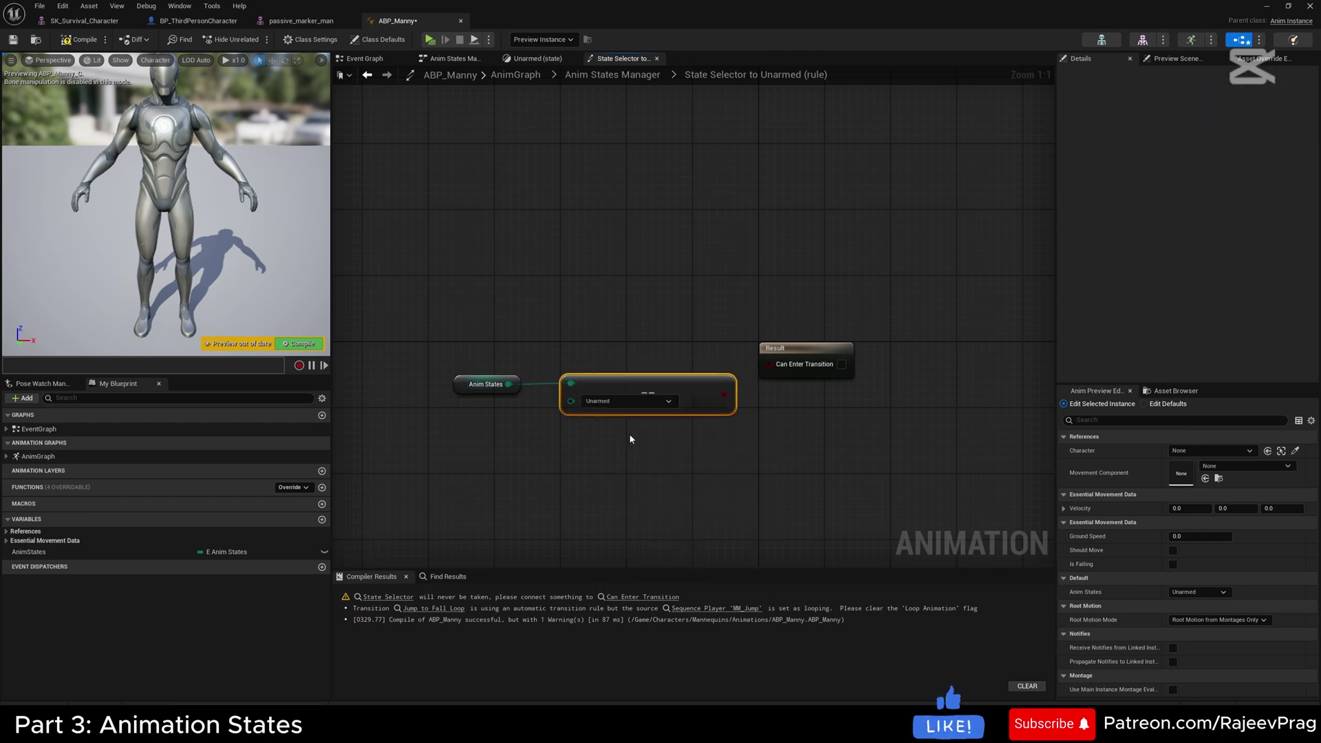
pyautogui.moveTo(744, 391); pyautogui.dragTo(769, 373)
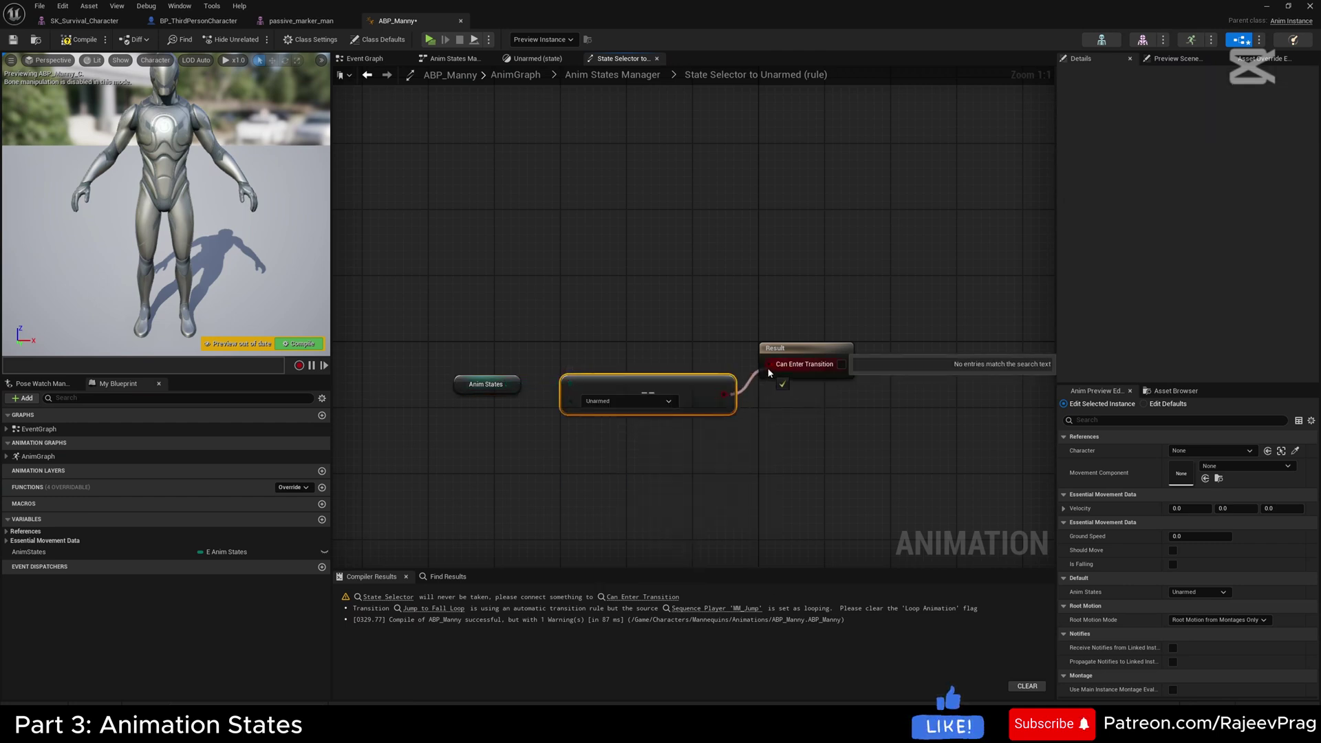
pyautogui.click(610, 402)
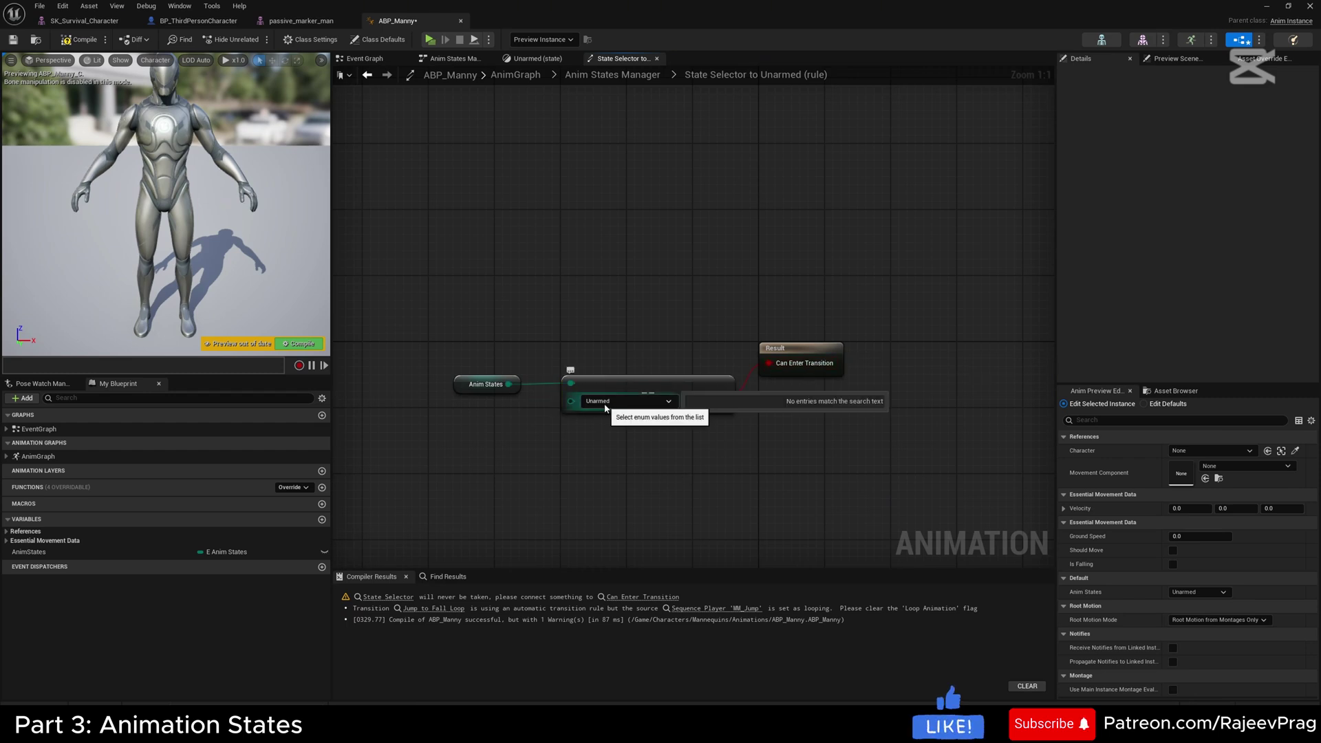
pyautogui.scroll(2, 606, 408)
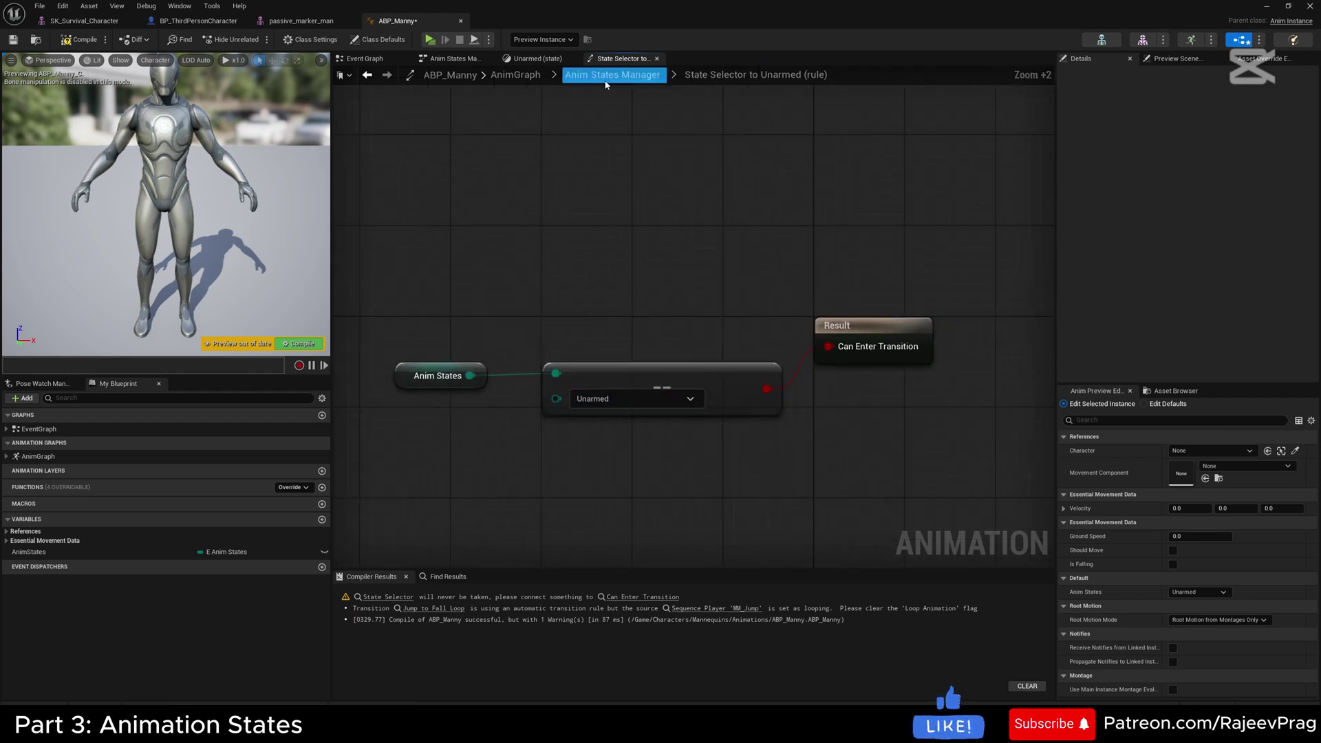
pyautogui.click(643, 76)
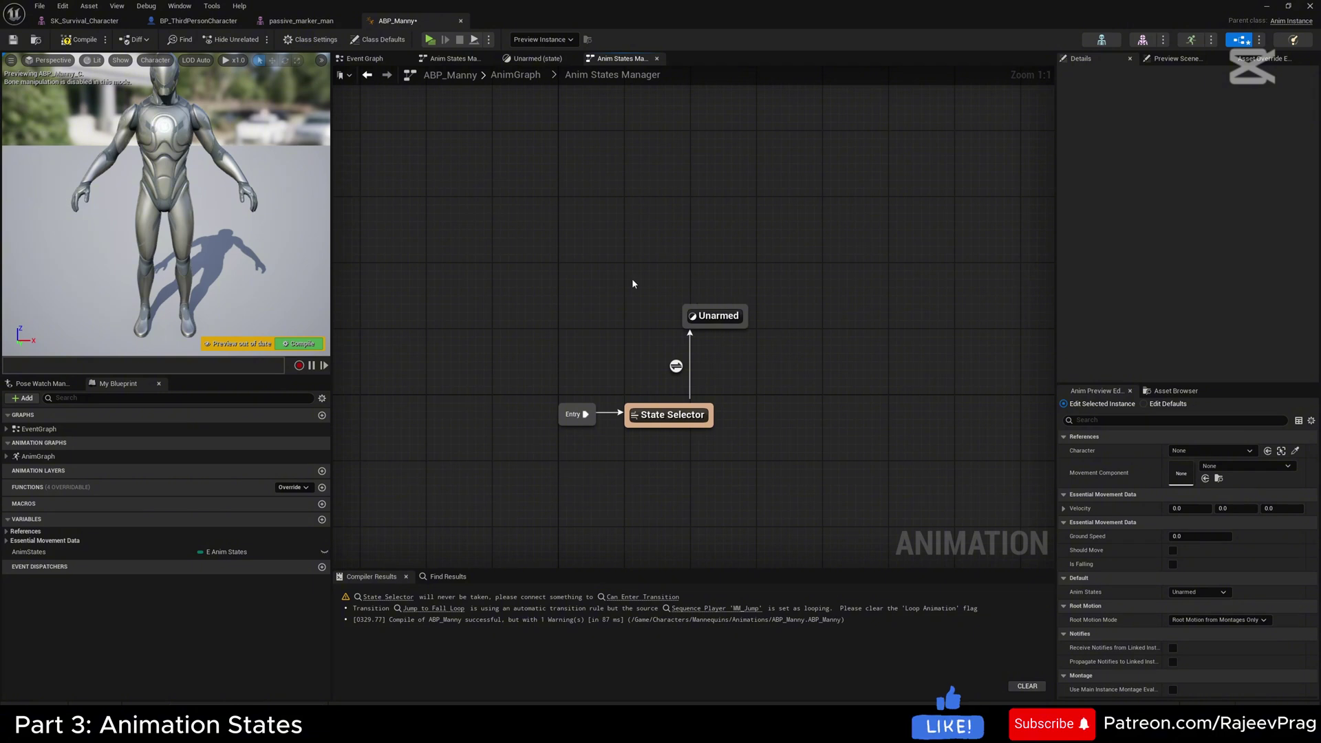
# Drag a transition from State Selector into a new Armed-Rifle state and open its rule
pyautogui.moveTo(761, 342); pyautogui.dragTo(508, 266)
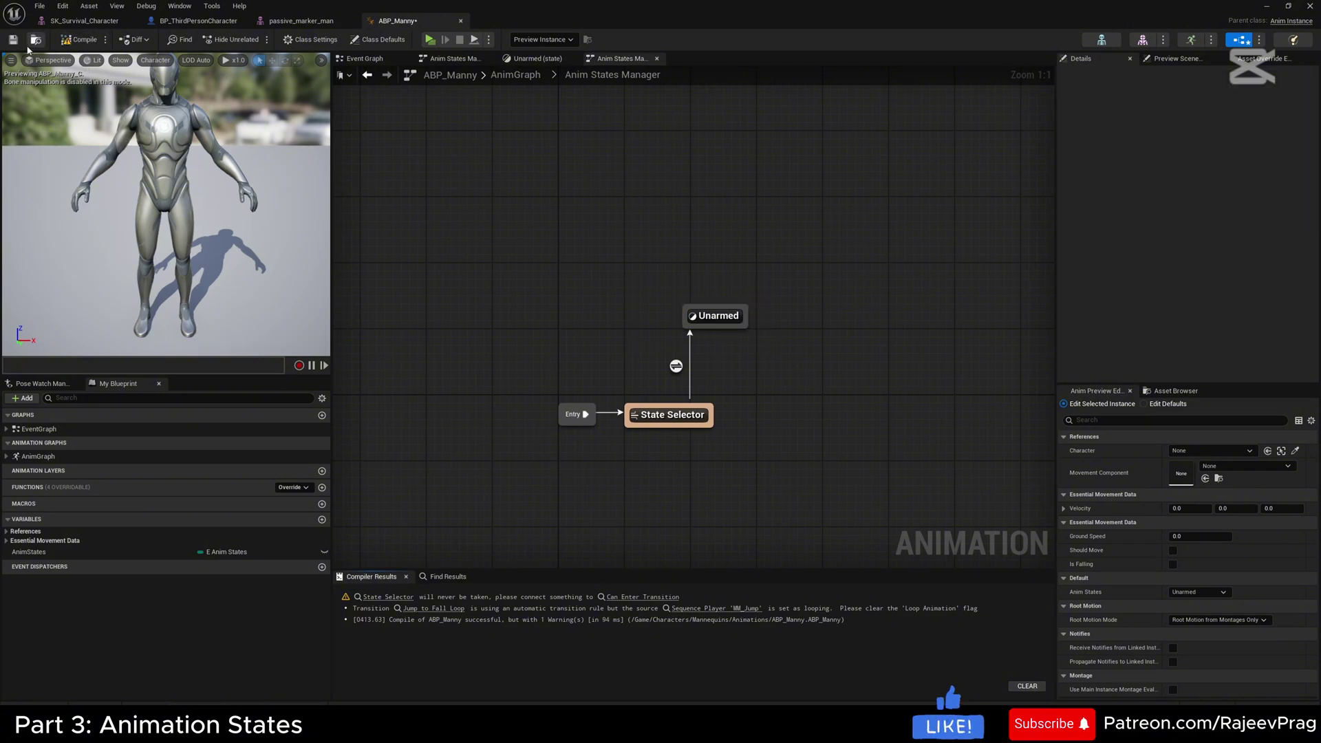
pyautogui.moveTo(684, 346); pyautogui.dragTo(625, 301, button='right')
pyautogui.scroll(5, 613, 349)
pyautogui.moveTo(613, 348); pyautogui.dragTo(605, 442, button='right')
pyautogui.moveTo(605, 443); pyautogui.dragTo(719, 376)
pyautogui.click(743, 405)
pyautogui.write('Armed-Rifle')
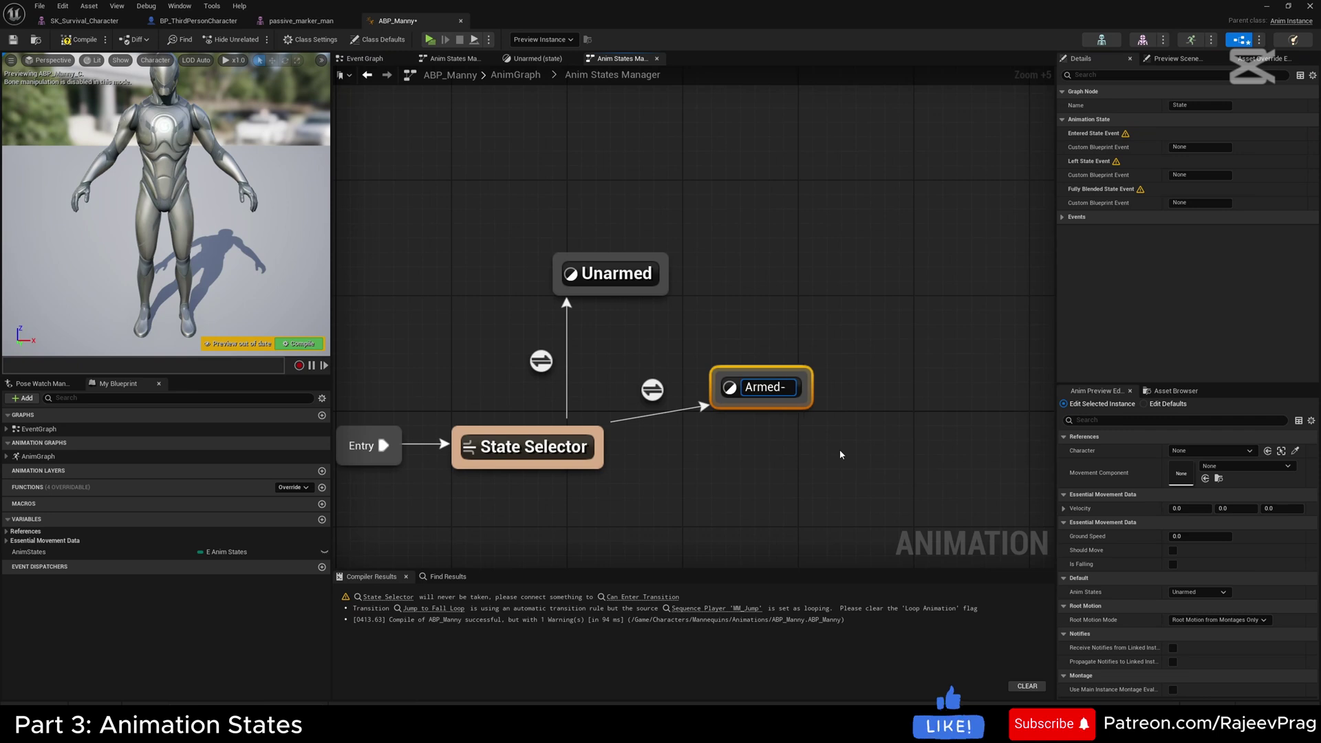
pyautogui.press('Return')
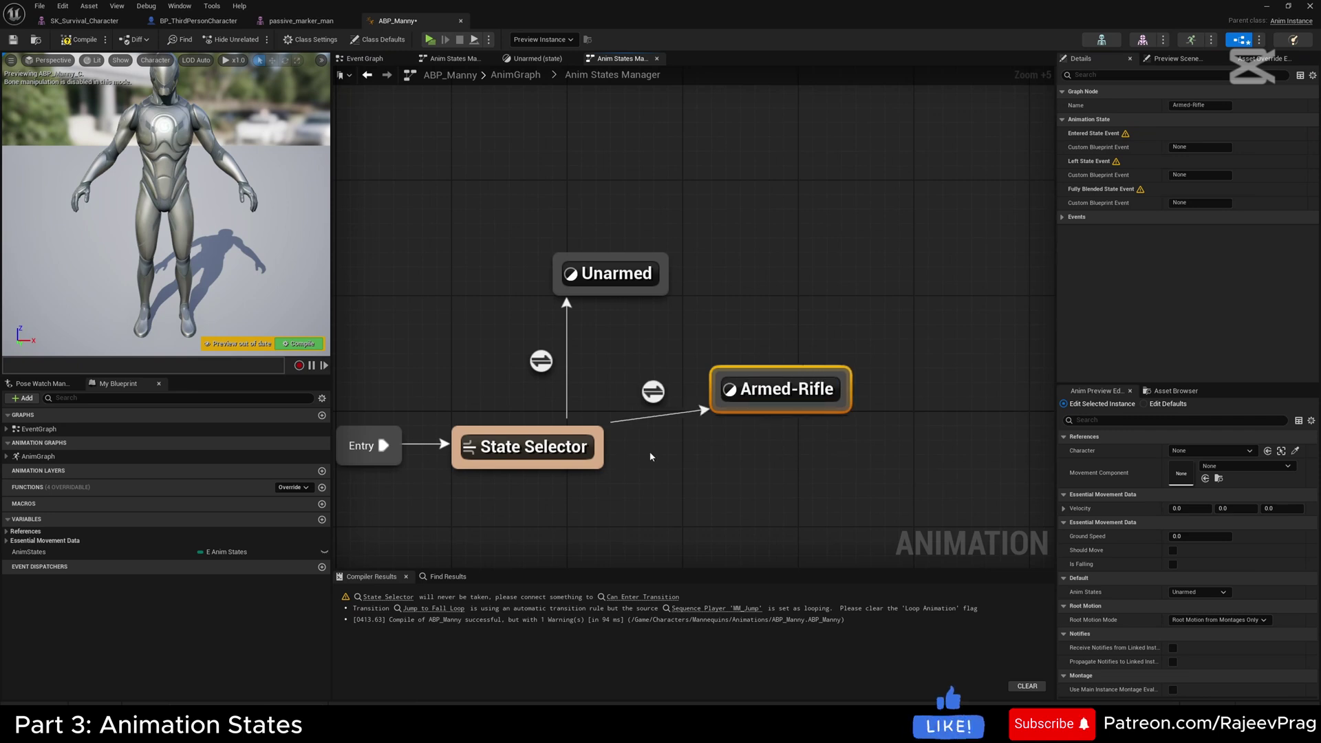
pyautogui.moveTo(632, 457); pyautogui.dragTo(666, 380, button='right')
pyautogui.doubleClick(641, 328)
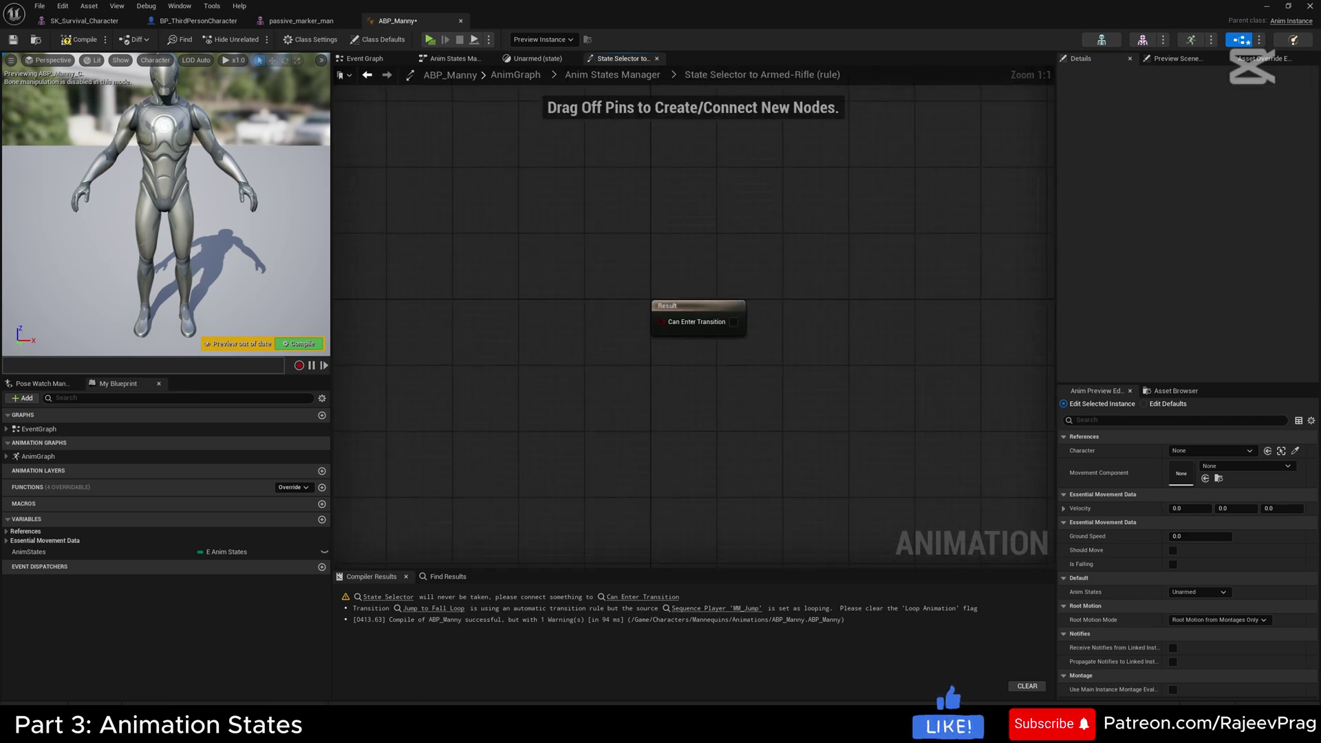
# Make the Armed-Rifle transition rule test AnimStates == Armed-Rifle, compile, and go back to Anim States Manager
pyautogui.keyDown('ctrl'); pyautogui.moveTo(29, 551); pyautogui.dragTo(597, 447); pyautogui.keyUp('ctrl')
pyautogui.keyDown('ctrl'); pyautogui.moveTo(403, 328); pyautogui.dragTo(497, 336); pyautogui.keyUp('ctrl')
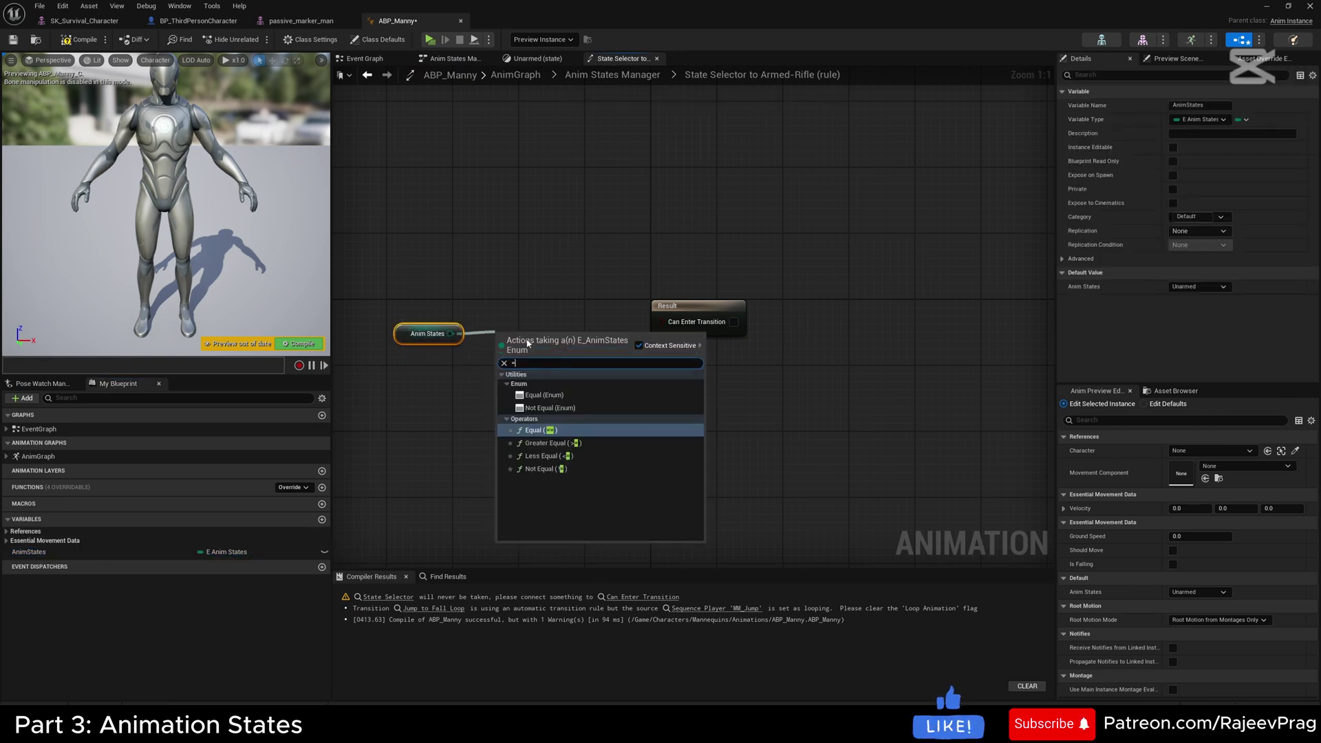
pyautogui.click(551, 422)
pyautogui.click(519, 351)
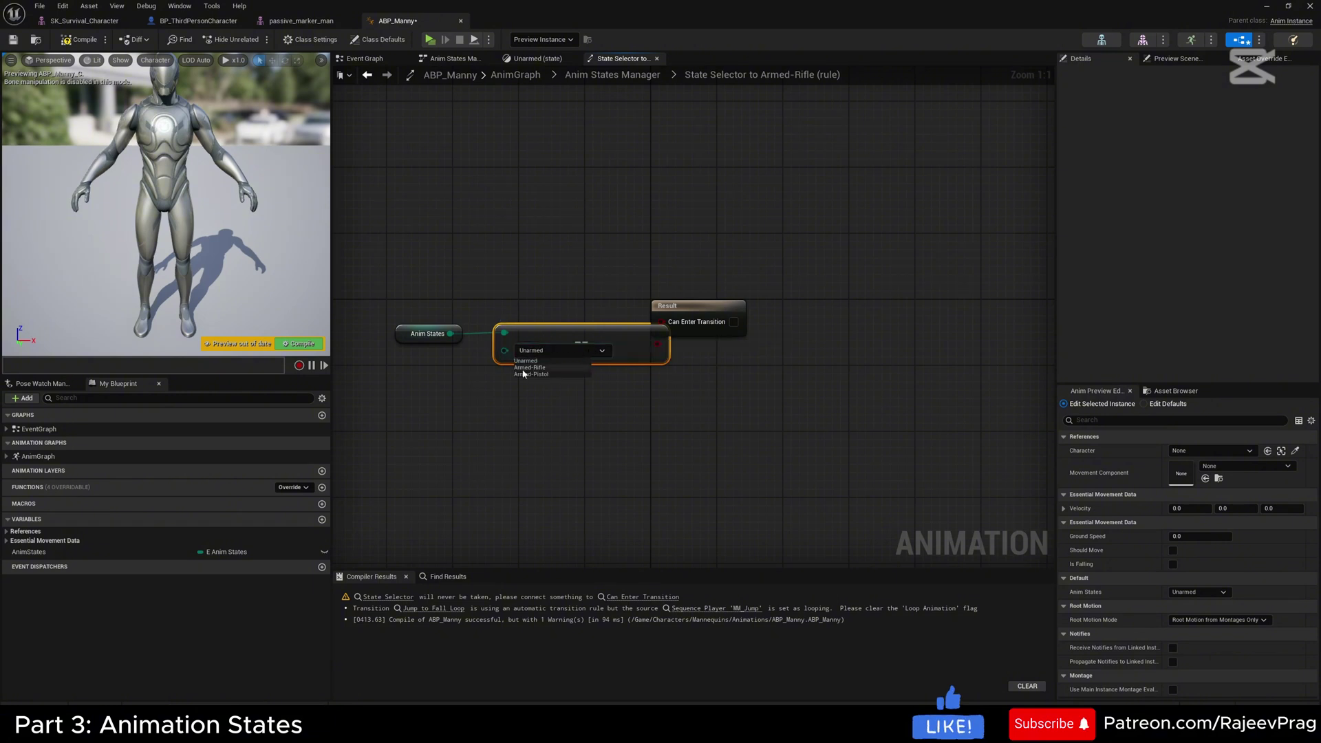
pyautogui.moveTo(691, 310); pyautogui.dragTo(735, 321)
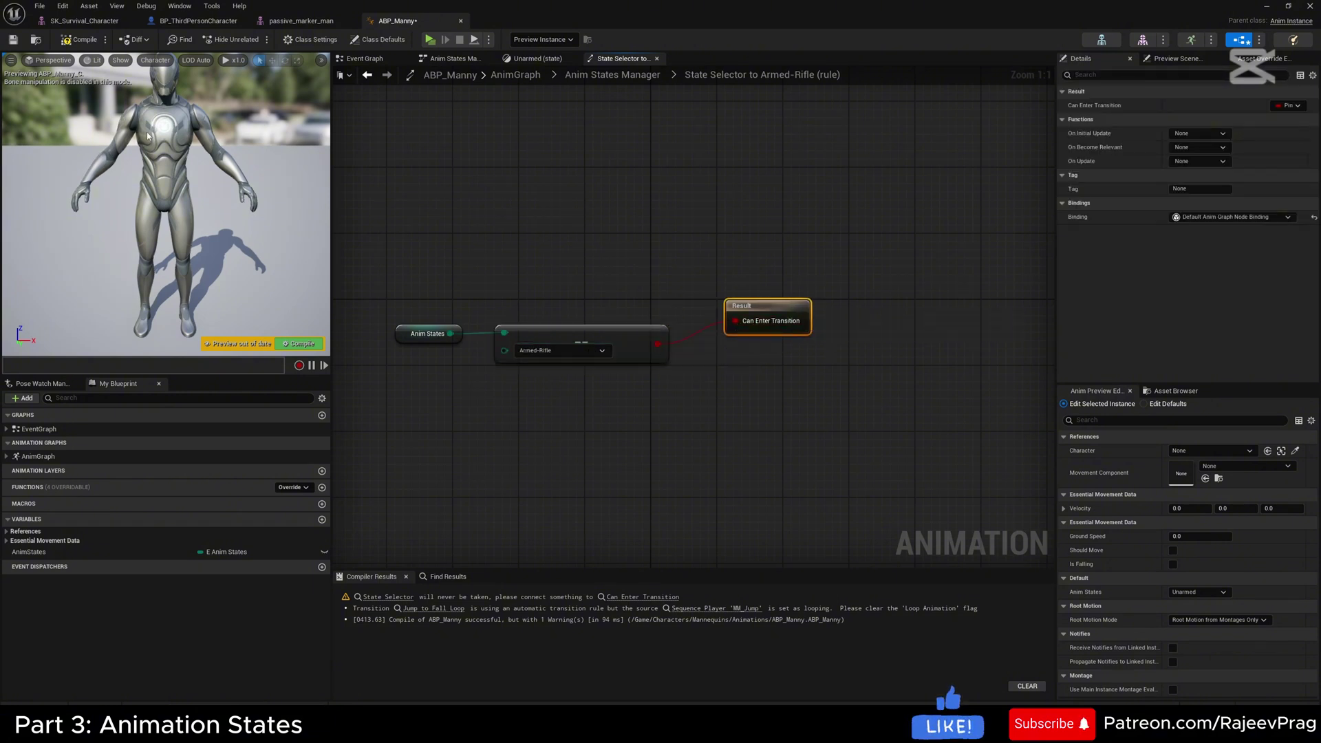
pyautogui.click(83, 39)
pyautogui.click(612, 74)
pyautogui.scroll(2, 650, 340)
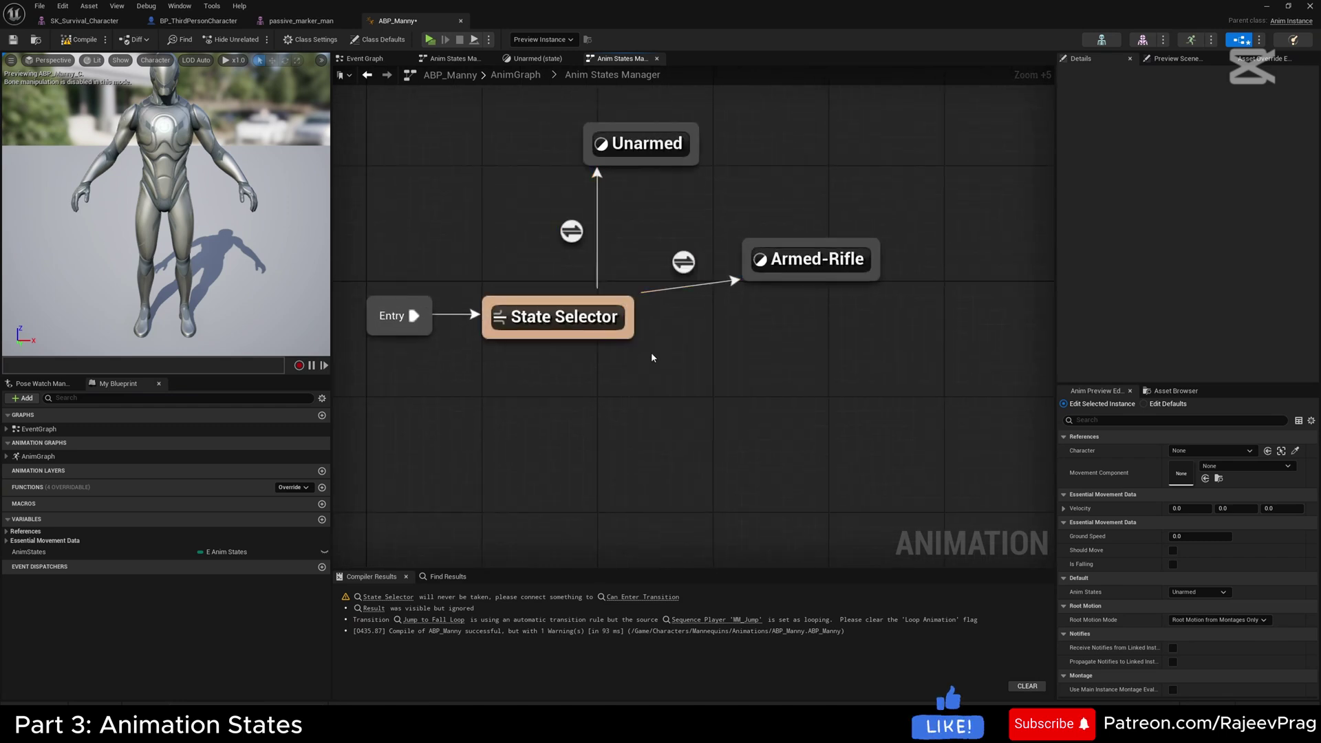
# Add an Armed-Pistol state with a transition from State Selector, and open that transition's rule
pyautogui.rightClick(714, 380)
pyautogui.write('st')
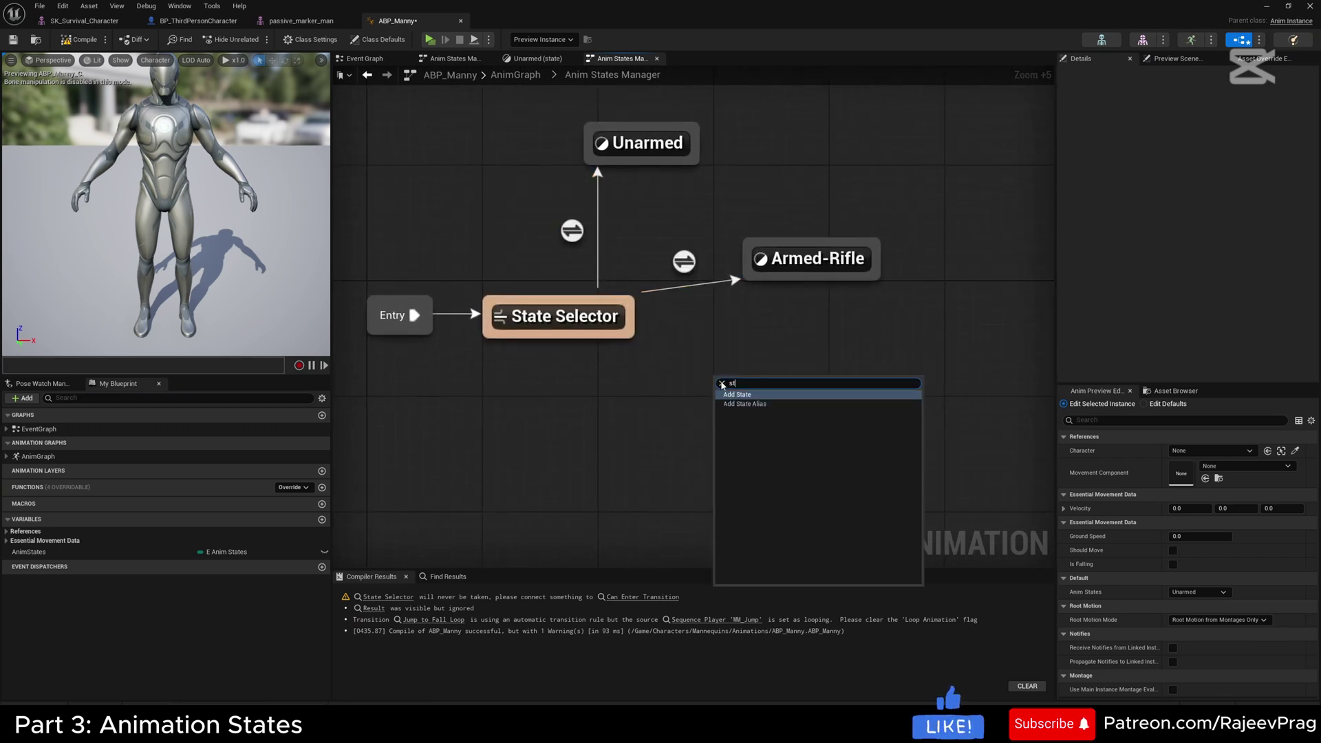
pyautogui.click(730, 395)
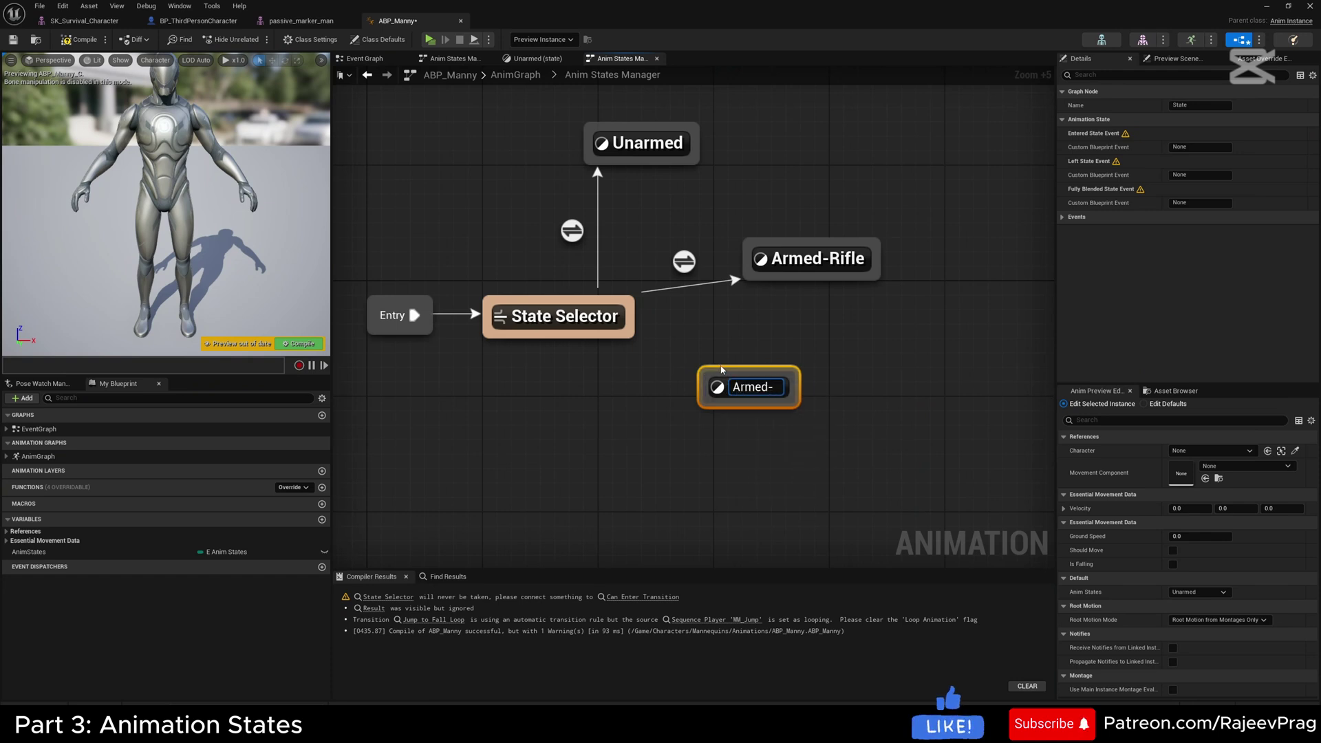
pyautogui.press('Return')
pyautogui.moveTo(635, 336); pyautogui.dragTo(828, 432)
pyautogui.click(716, 351)
pyautogui.doubleClick(719, 353)
# Wire a Get AnimStates == comparison into Can Enter Transition for the Armed-Pistol rule
pyautogui.moveTo(42, 552); pyautogui.dragTo(383, 331)
pyautogui.click(418, 348)
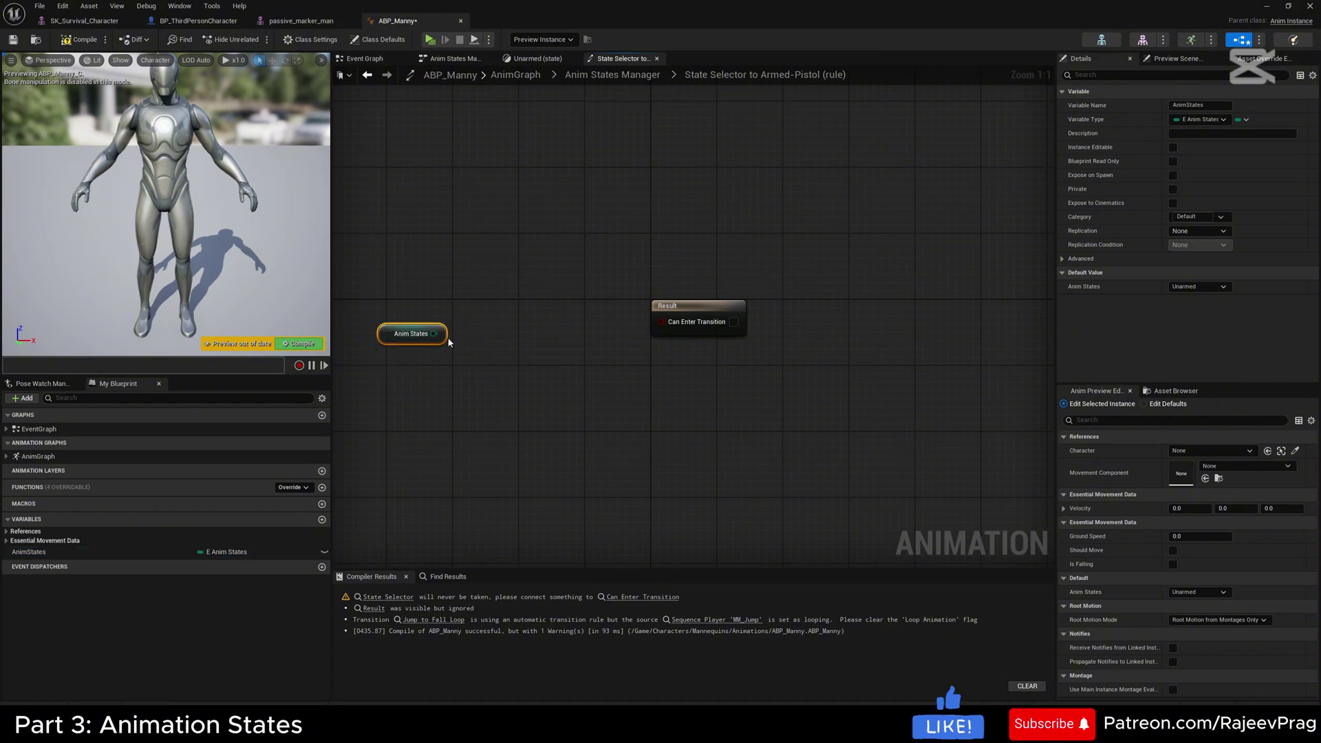
pyautogui.moveTo(510, 320); pyautogui.dragTo(509, 320)
pyautogui.write('==')
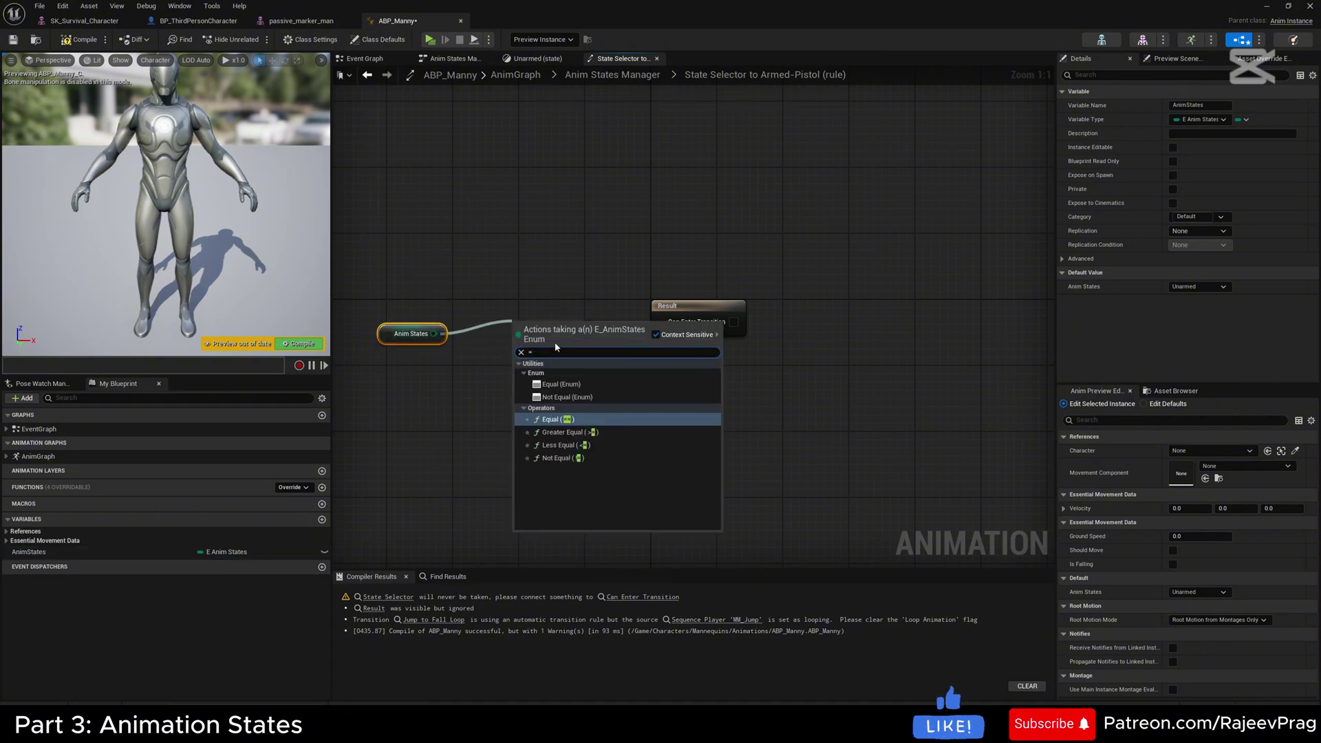
pyautogui.press('Return')
pyautogui.moveTo(602, 323); pyautogui.dragTo(553, 357)
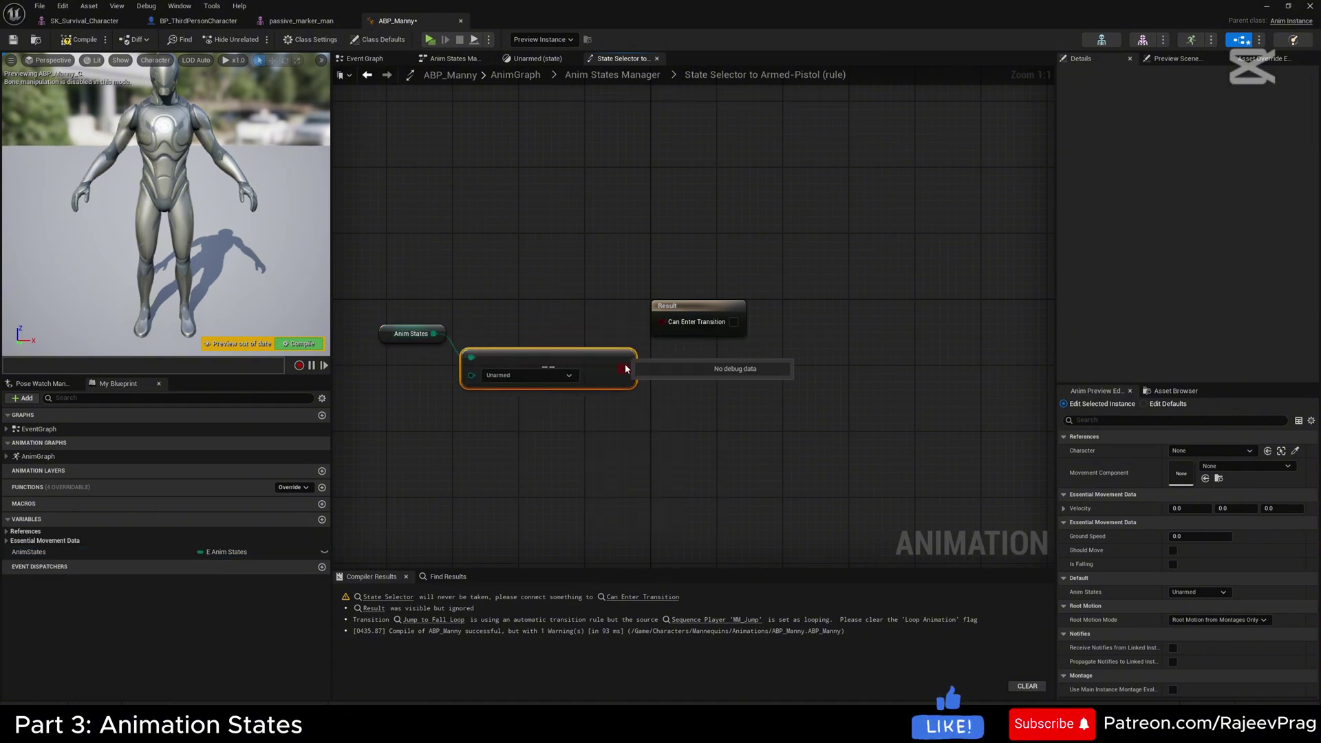
pyautogui.moveTo(664, 322); pyautogui.dragTo(664, 323)
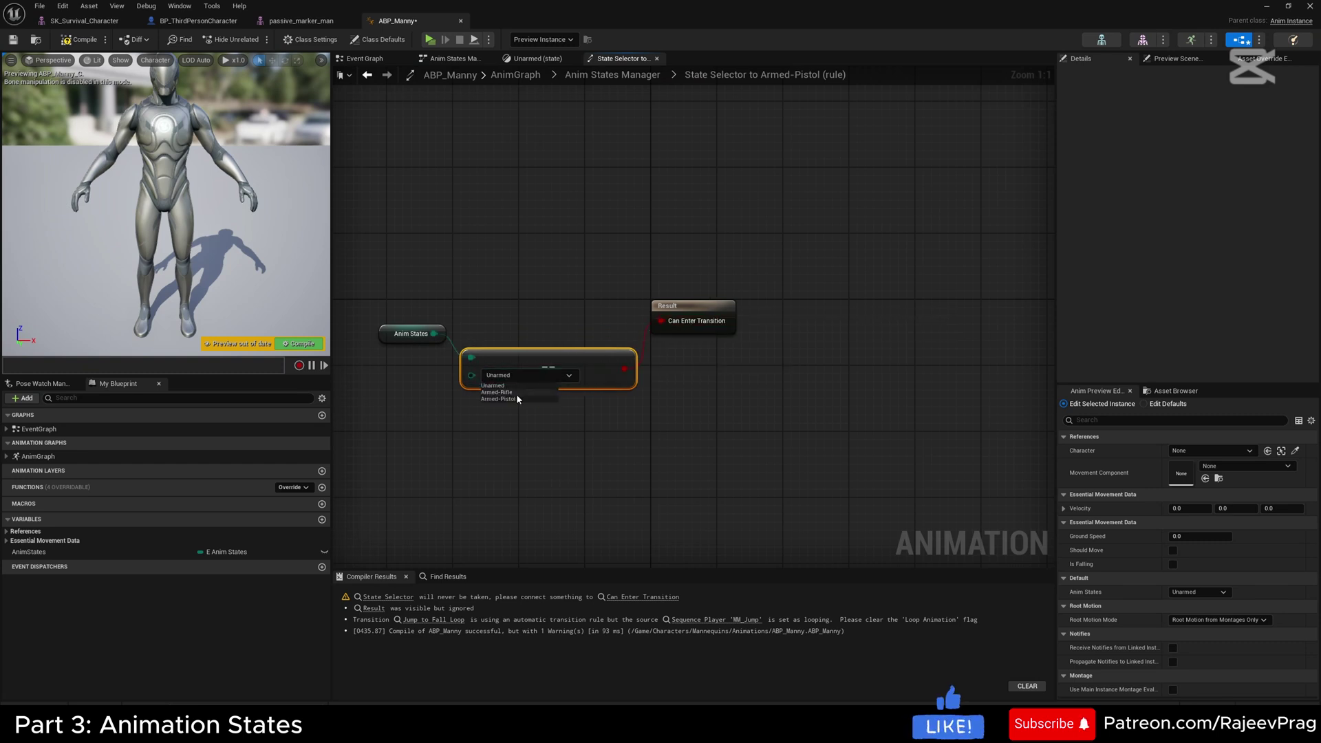
# Add a RifleAnimations state machine inside Armed-Rifle, wire it to Output Animation Pose, and compile
pyautogui.click(84, 40)
pyautogui.click(451, 58)
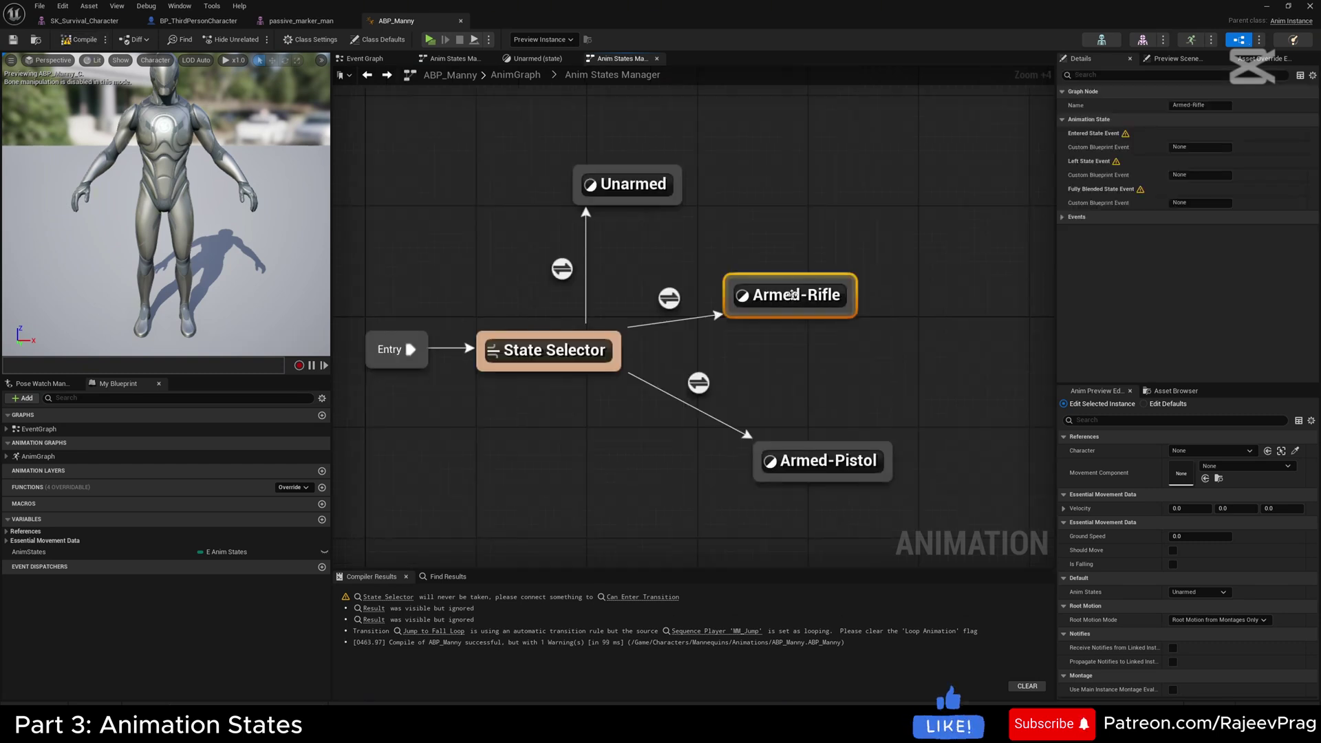
pyautogui.doubleClick(796, 295)
pyautogui.rightClick(604, 350)
pyautogui.write('state mach')
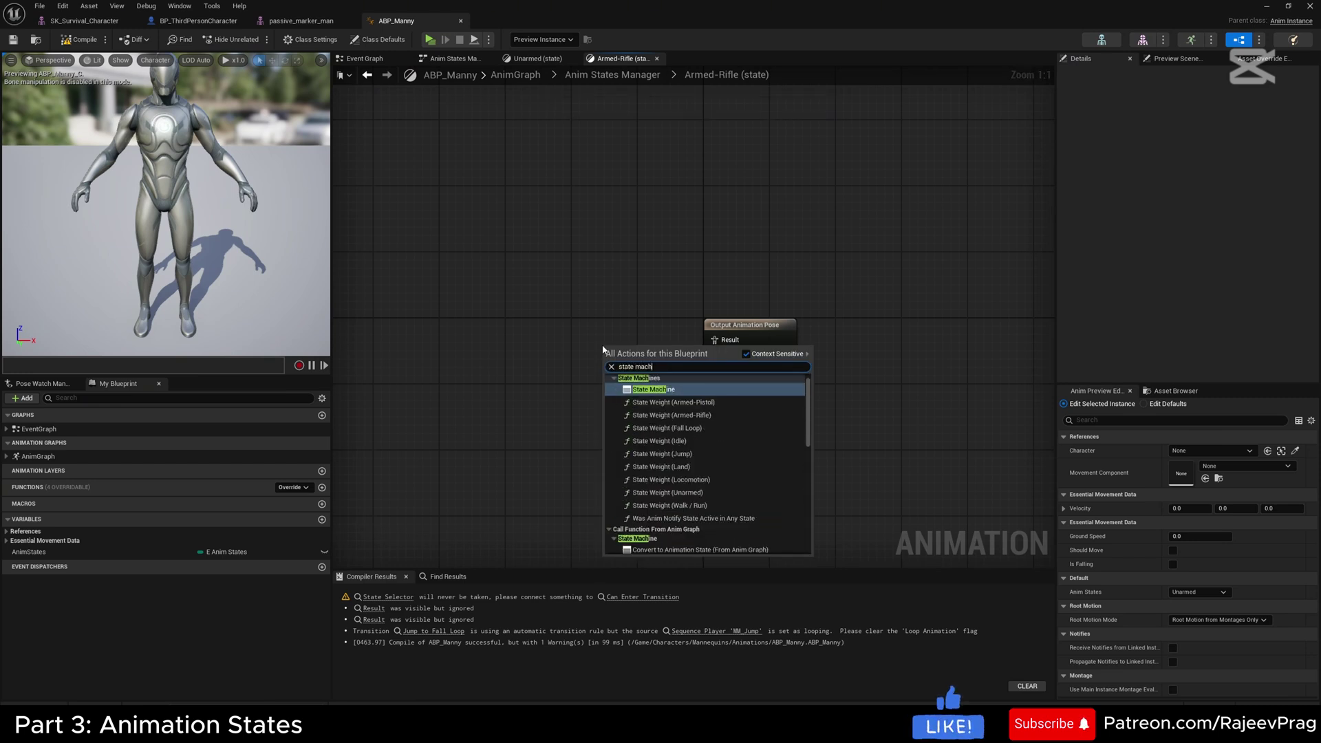
pyautogui.click(662, 389)
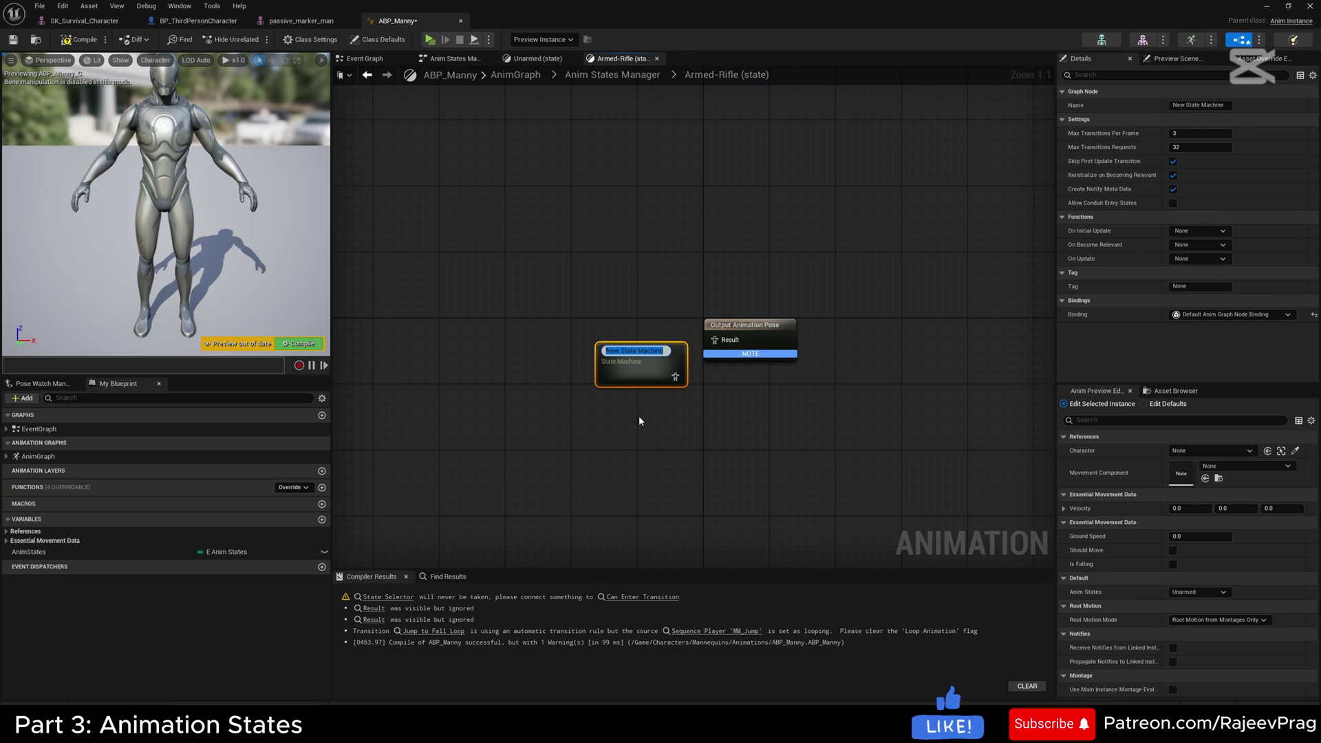
pyautogui.write('Rifle')
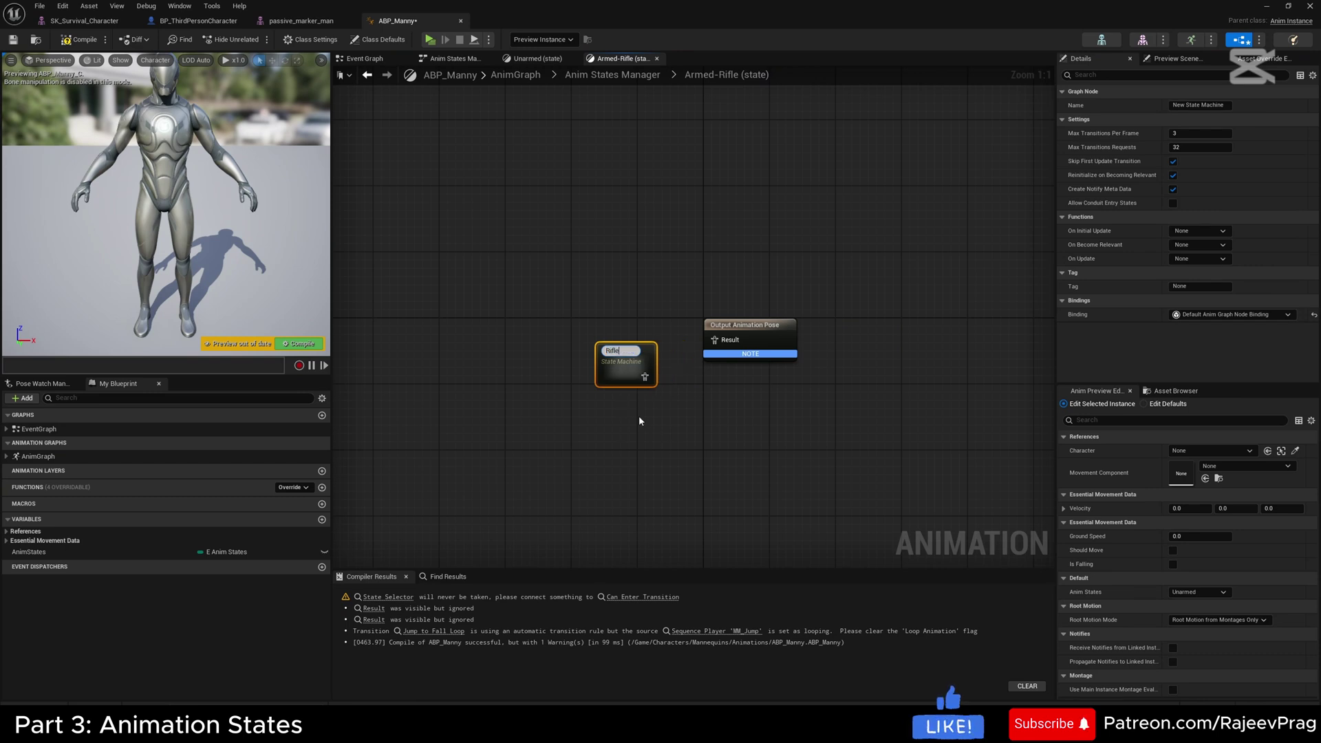
pyautogui.write('Animations')
pyautogui.press('Return')
pyautogui.moveTo(652, 373); pyautogui.dragTo(641, 329)
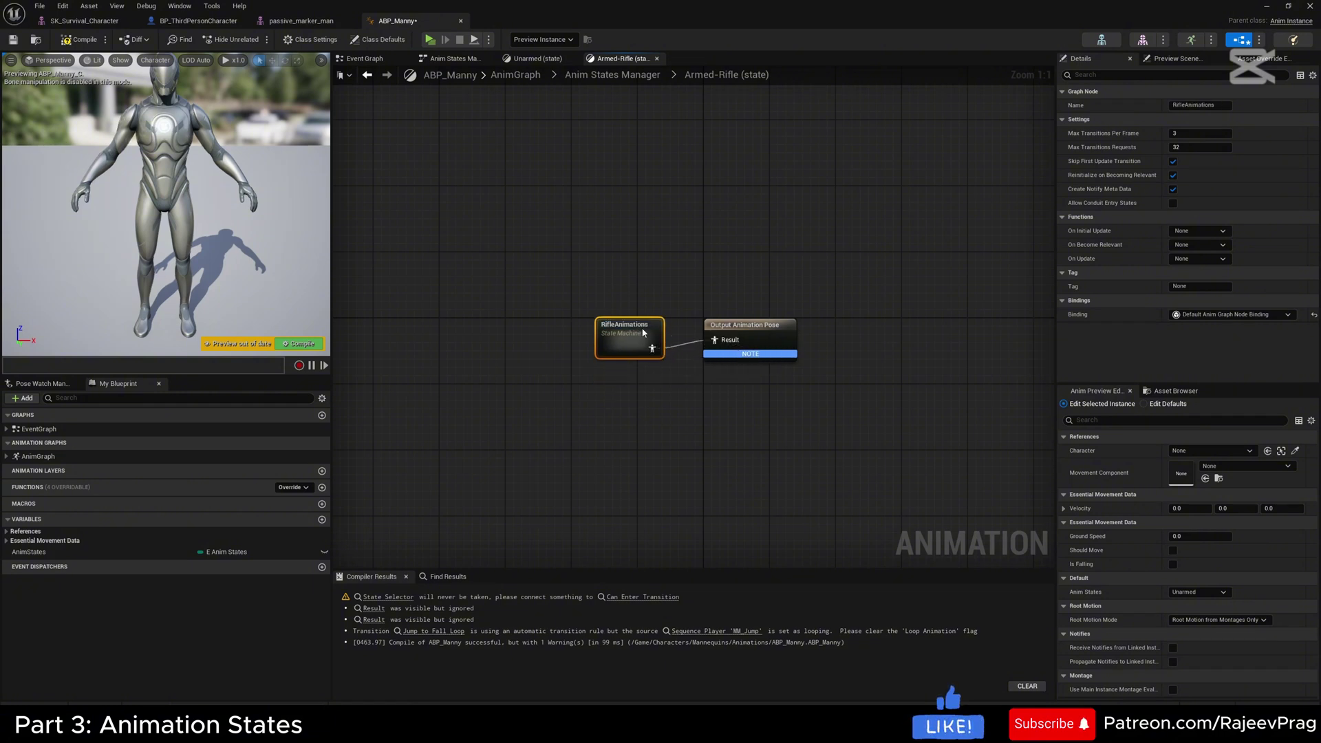
pyautogui.click(76, 39)
# Add a PistolAnimations state machine inside the Armed-Pistol state and recompile ABP_Manny
pyautogui.hotkey('alt', 'Left')
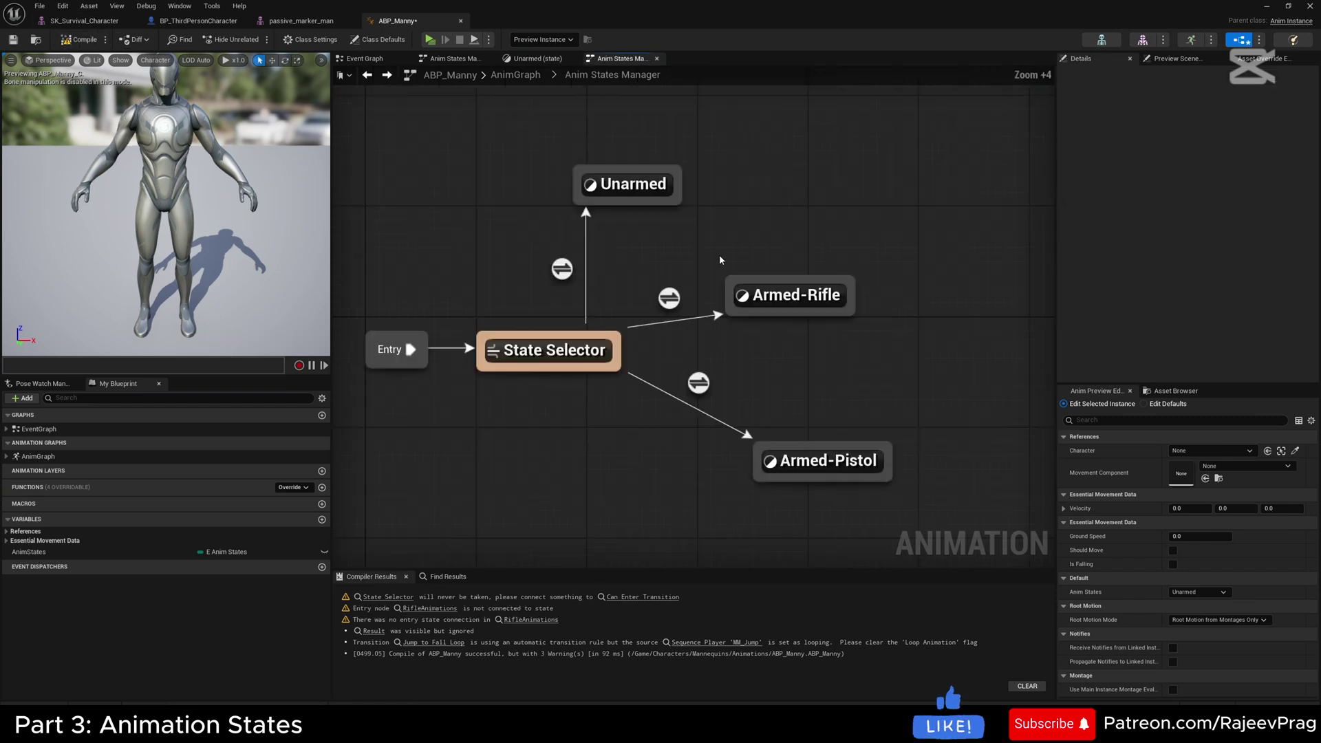
pyautogui.doubleClick(821, 467)
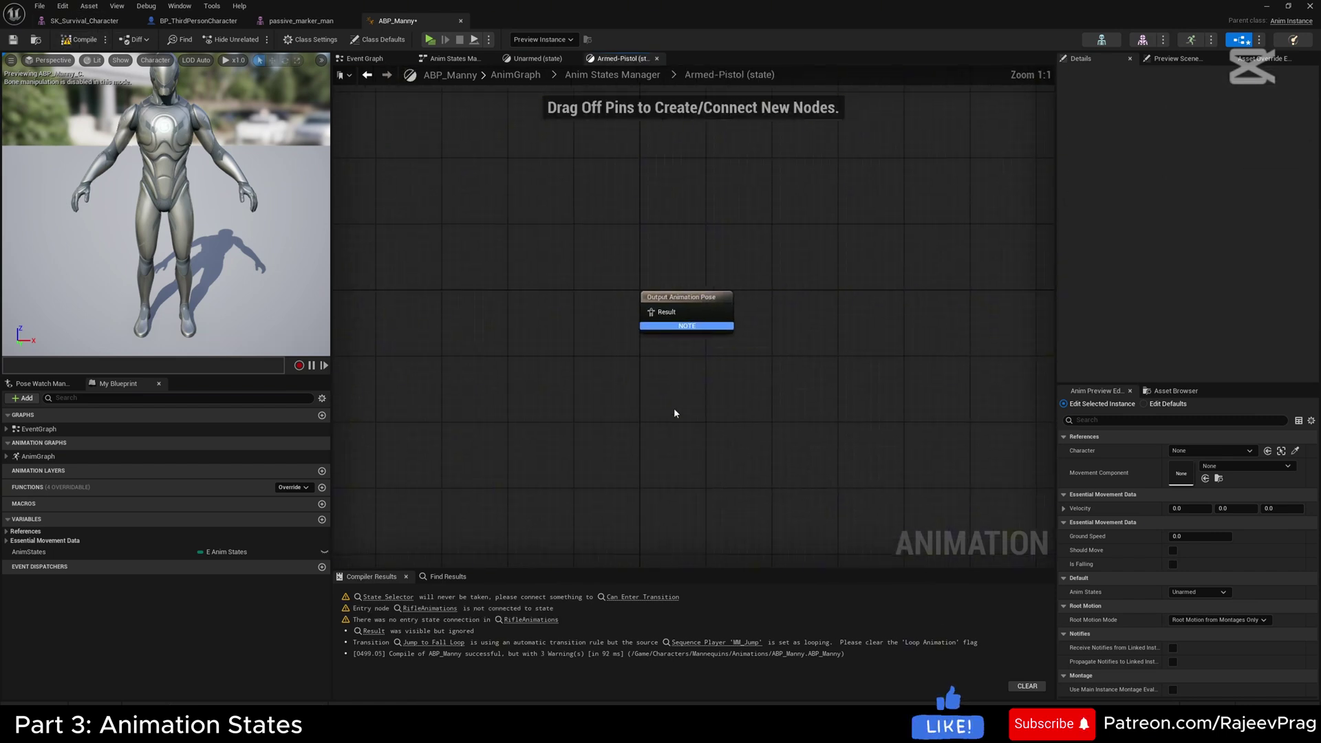
pyautogui.rightClick(640, 377)
pyautogui.write('state machine')
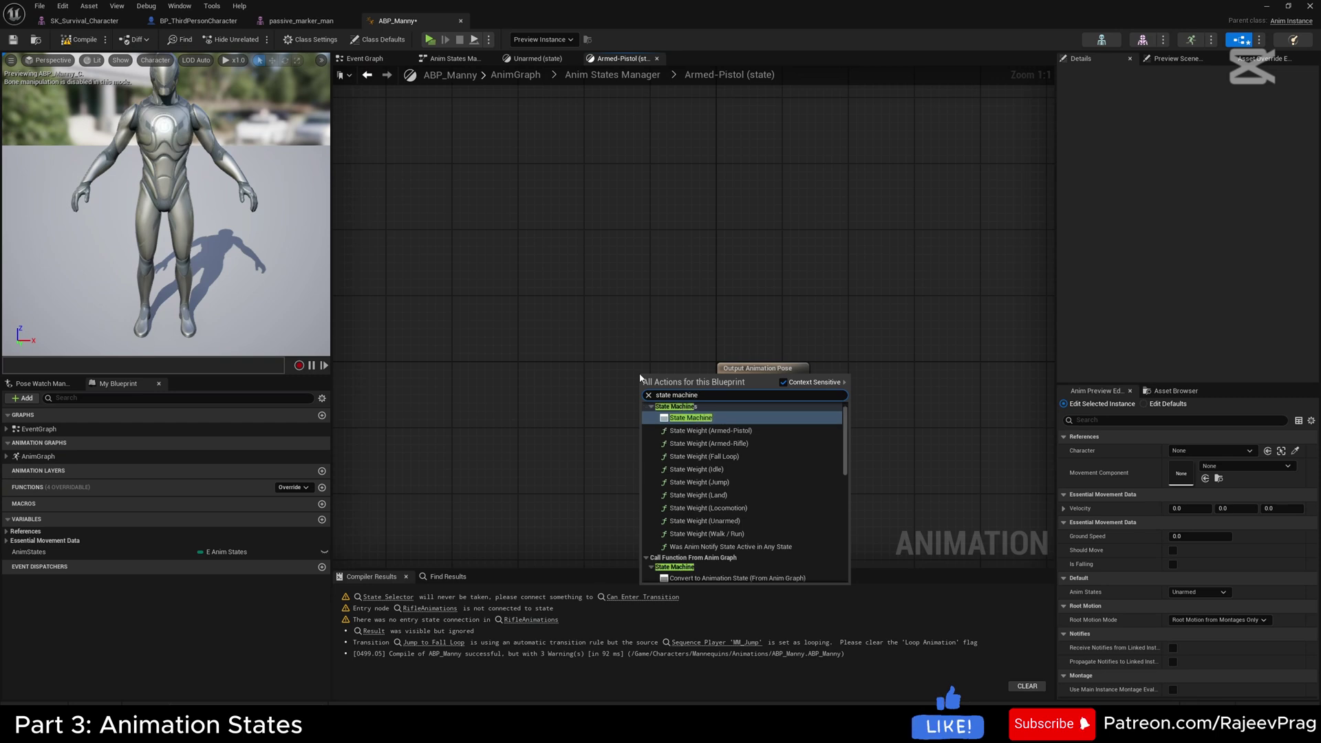
pyautogui.click(679, 415)
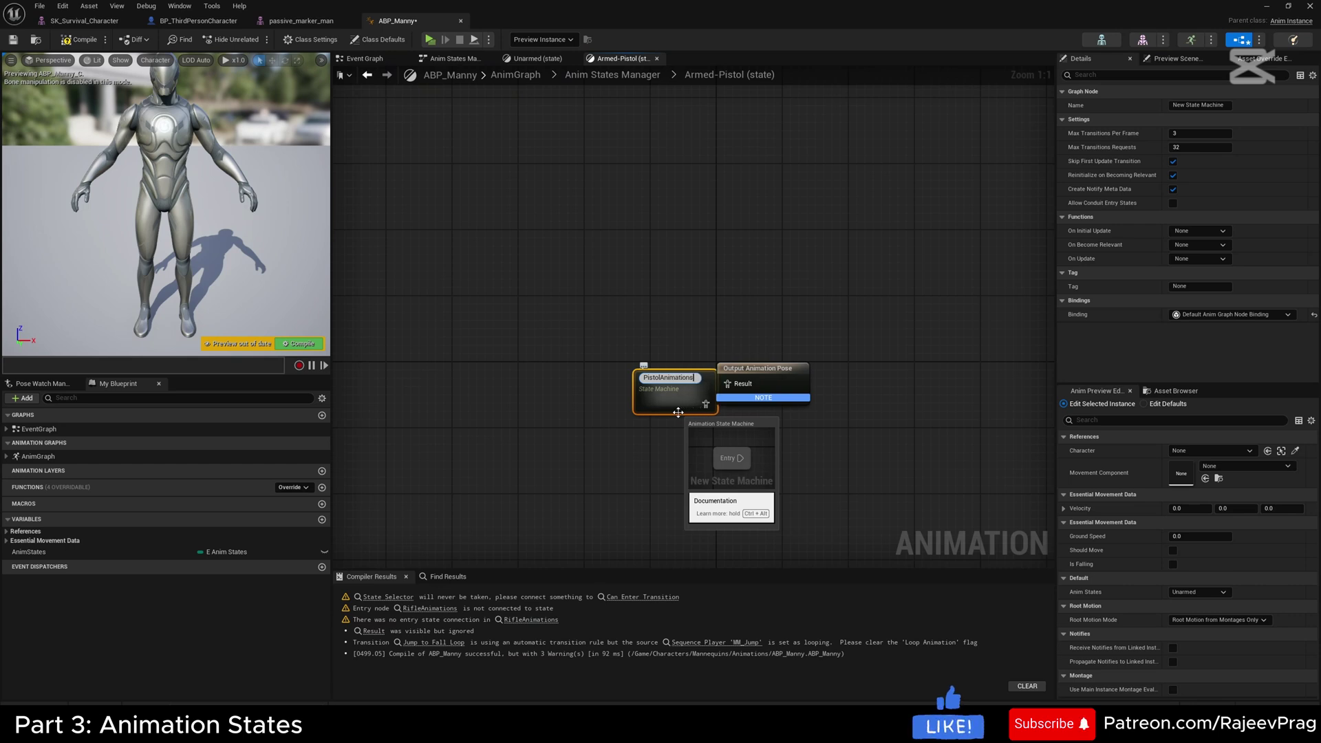
pyautogui.write('PistolAnimations')
pyautogui.press('Return')
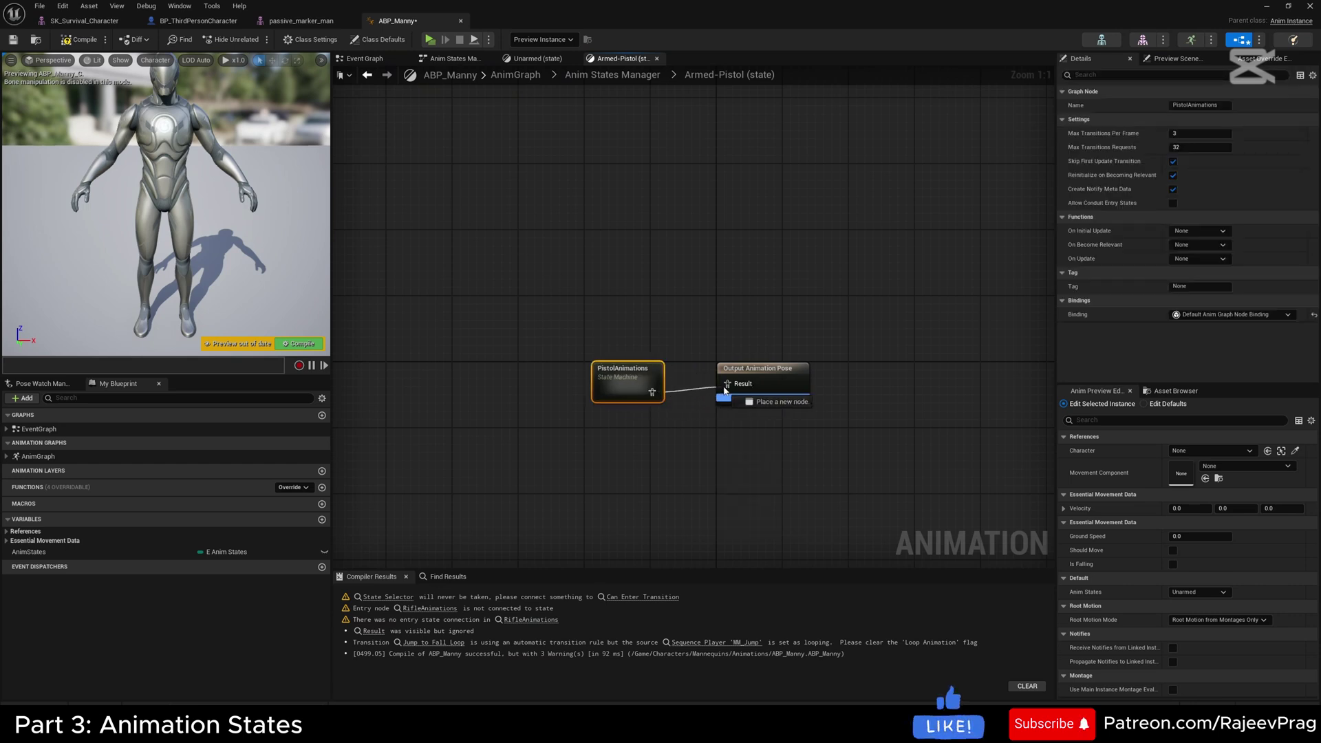
pyautogui.click(94, 40)
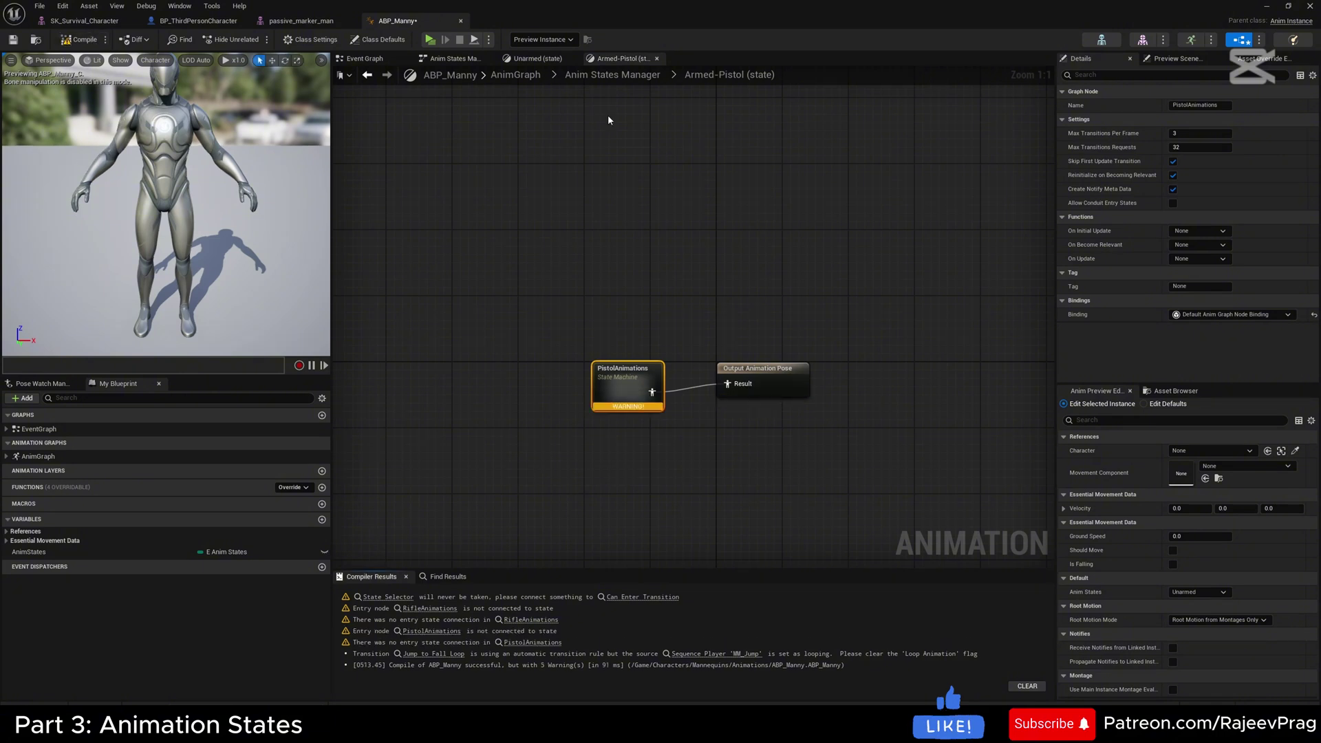
# Download Mixamo's Rifle Walk in place as FBX without skin, then load Walk Right
pyautogui.click(592, 74)
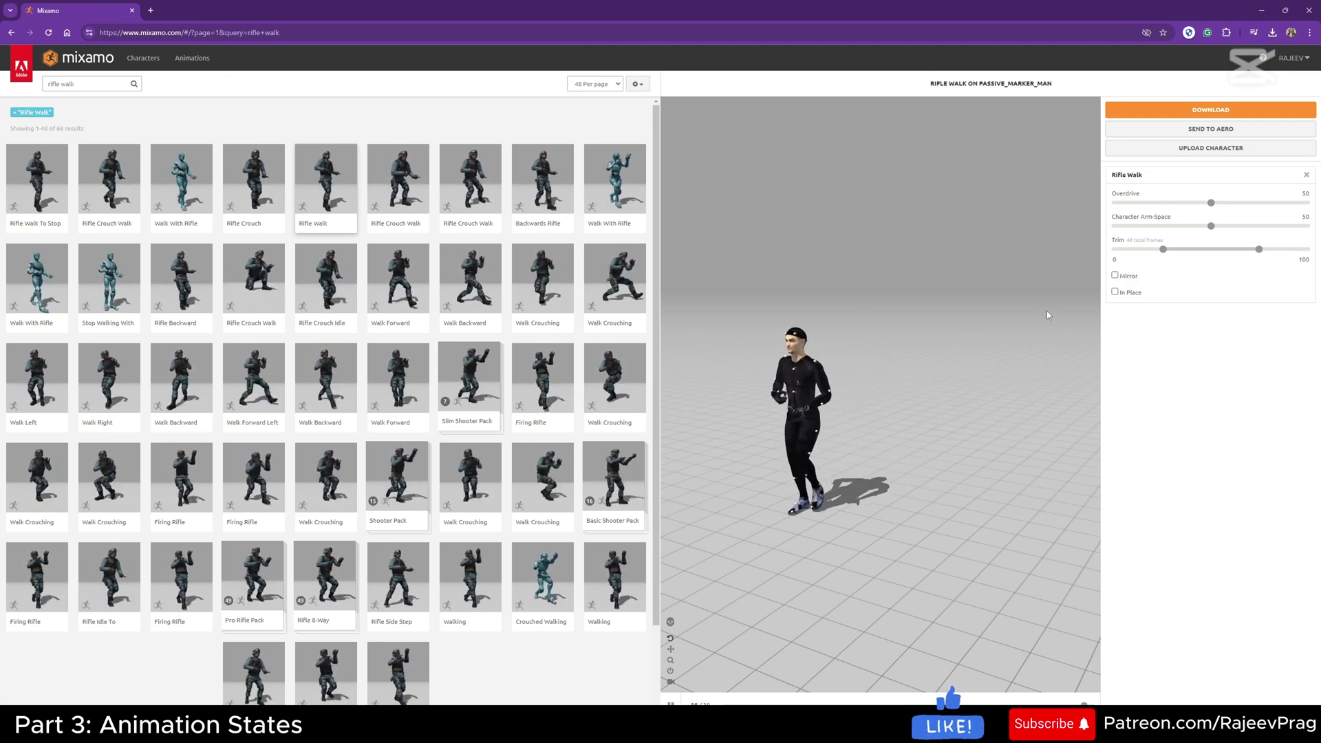
pyautogui.click(1115, 292)
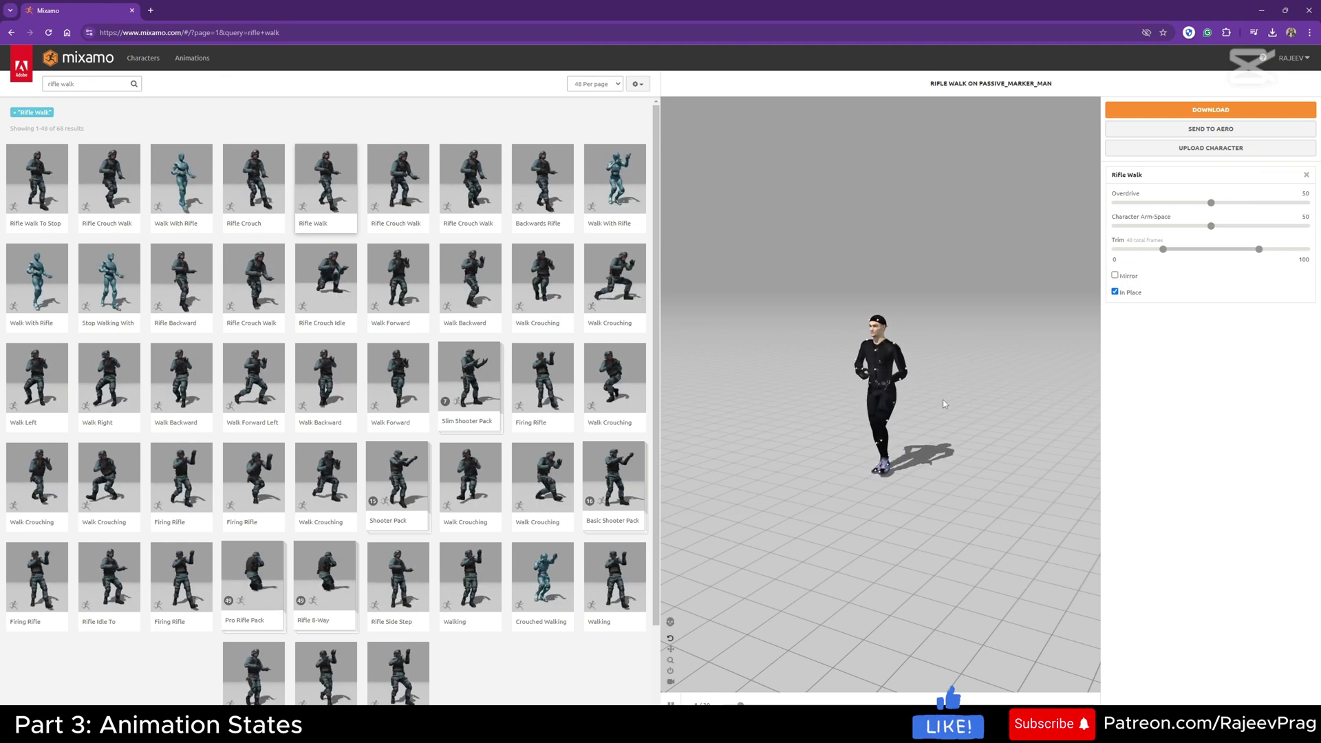
pyautogui.click(1211, 109)
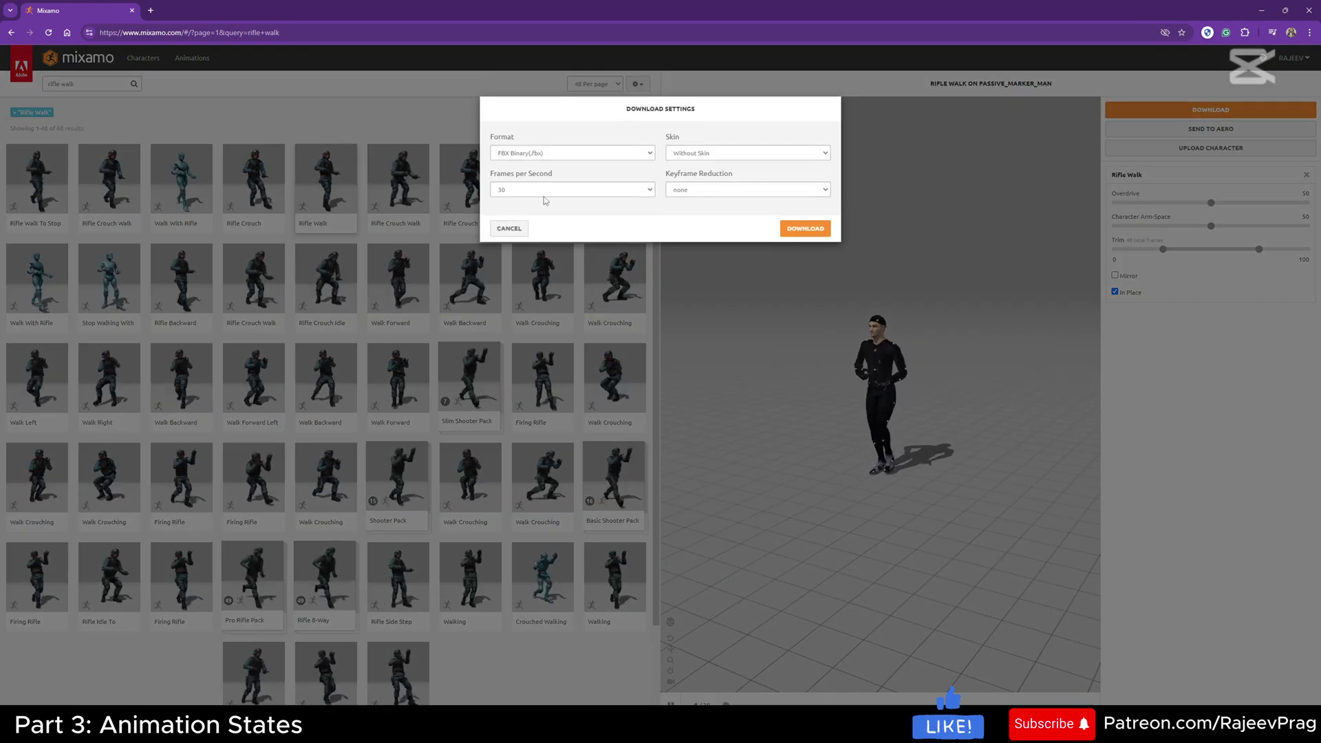
pyautogui.click(709, 153)
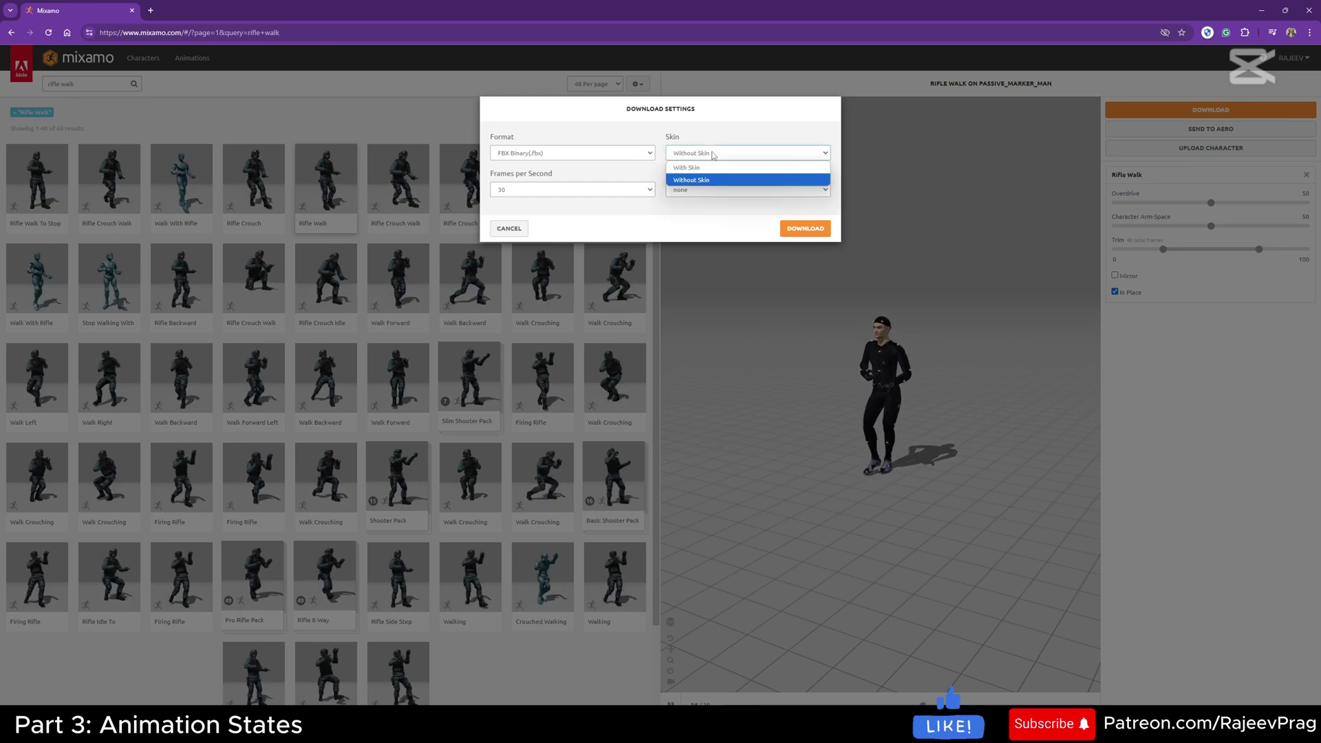
pyautogui.click(697, 180)
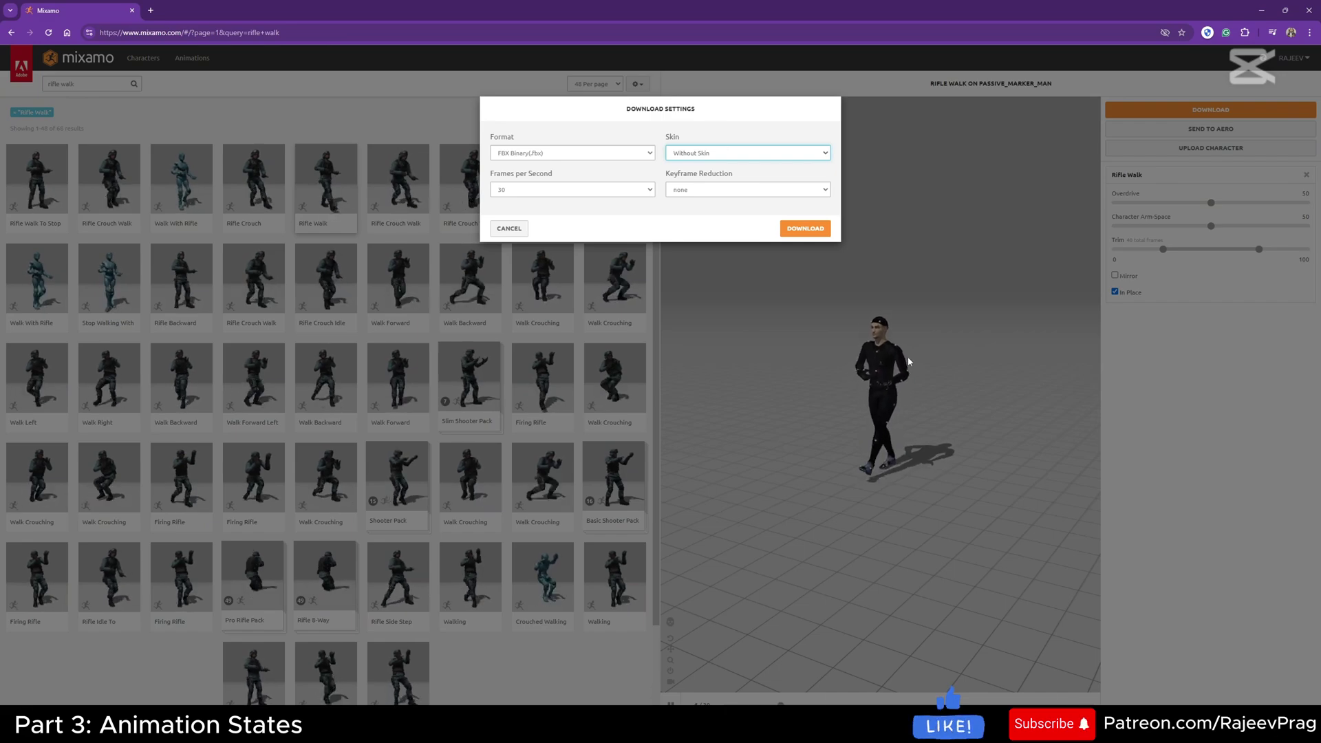
pyautogui.click(809, 231)
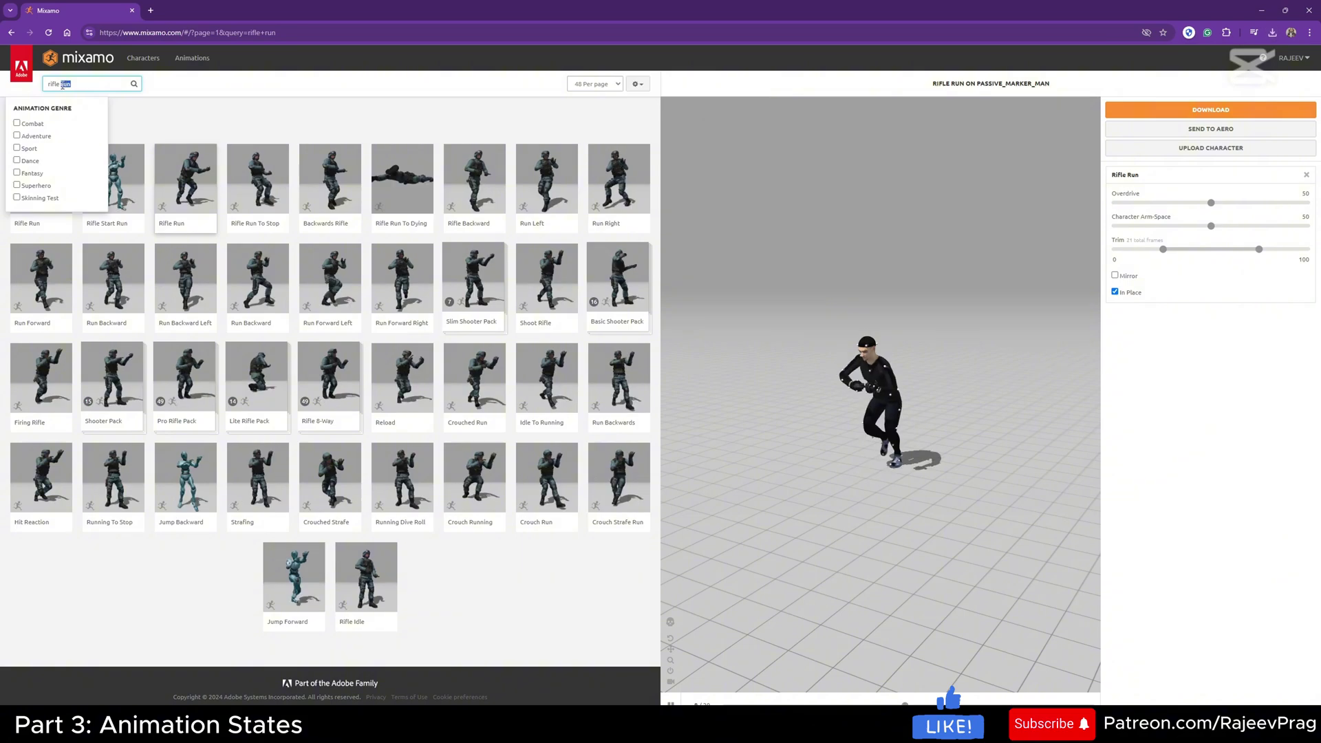
pyautogui.click(402, 188)
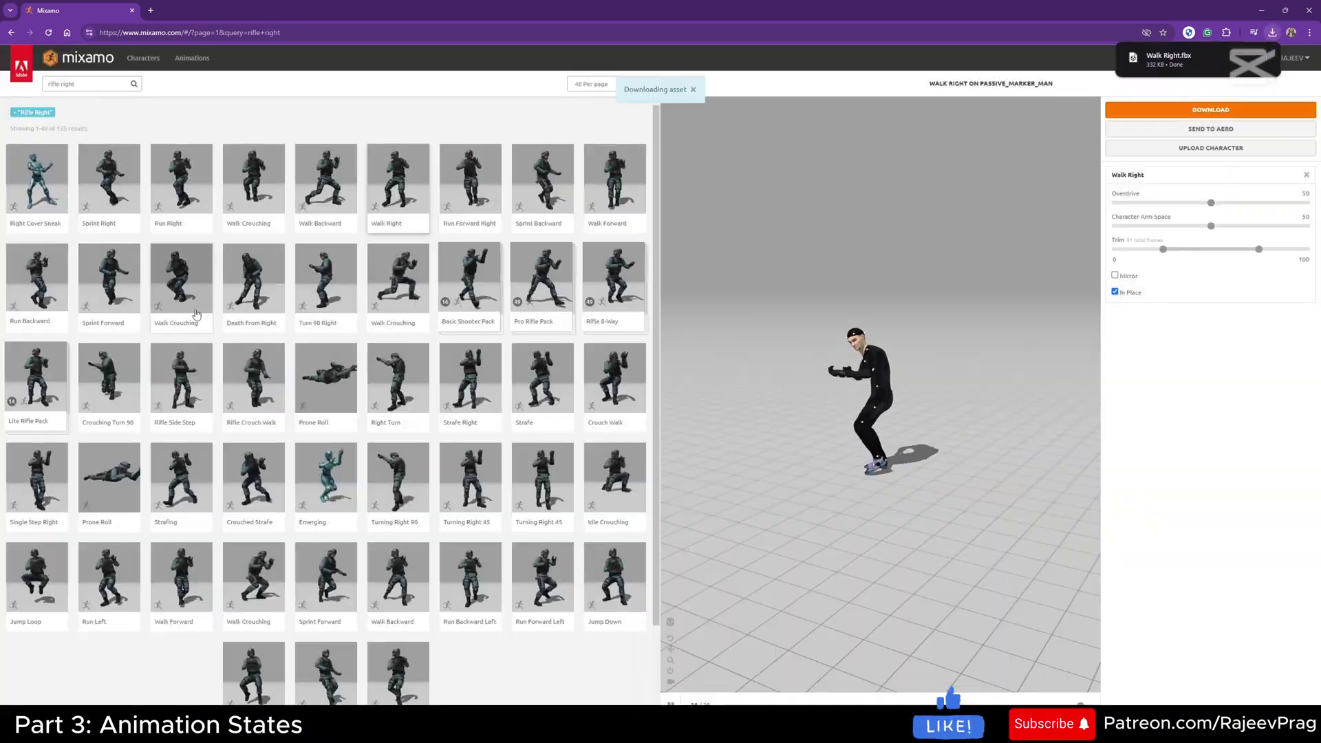
pyautogui.click(326, 182)
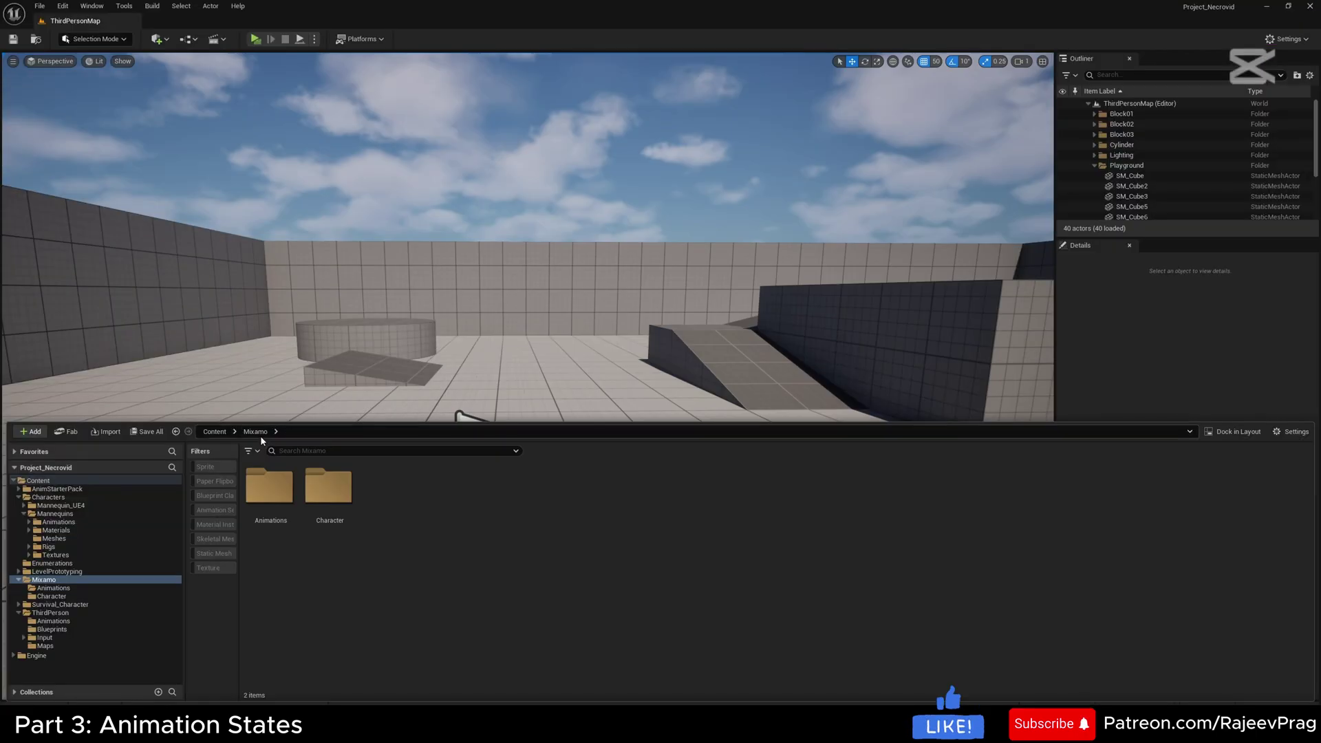
# Create a RifleAnimations folder inside Mixamo/Animations and open it
pyautogui.doubleClick(274, 491)
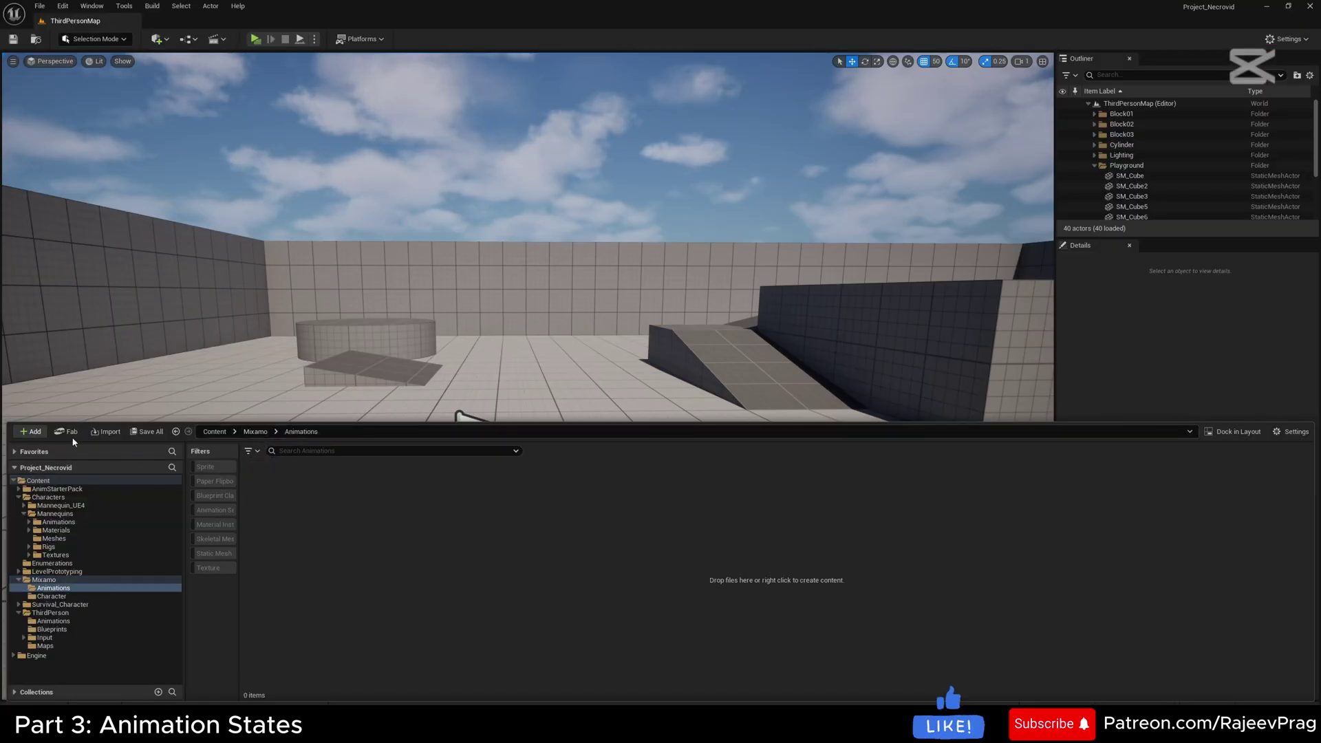
pyautogui.click(32, 432)
pyautogui.click(89, 342)
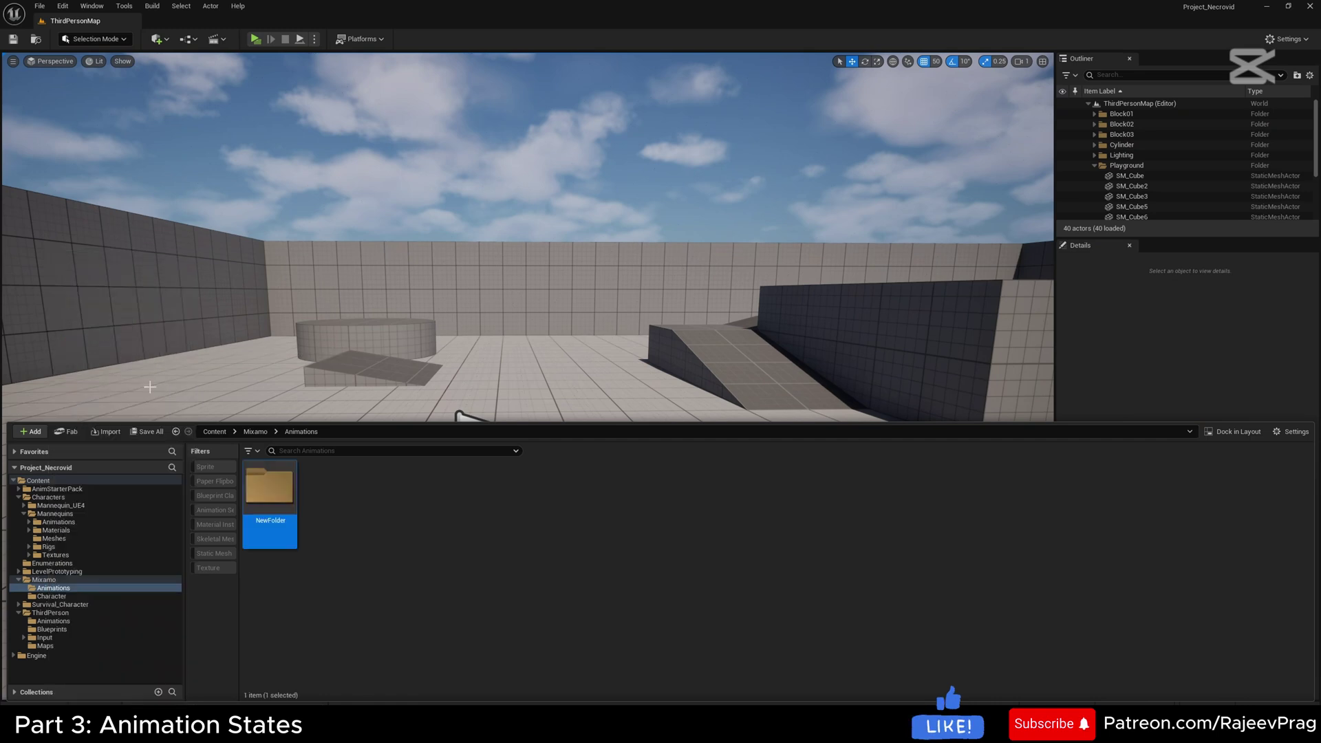
pyautogui.write('RifleAni')
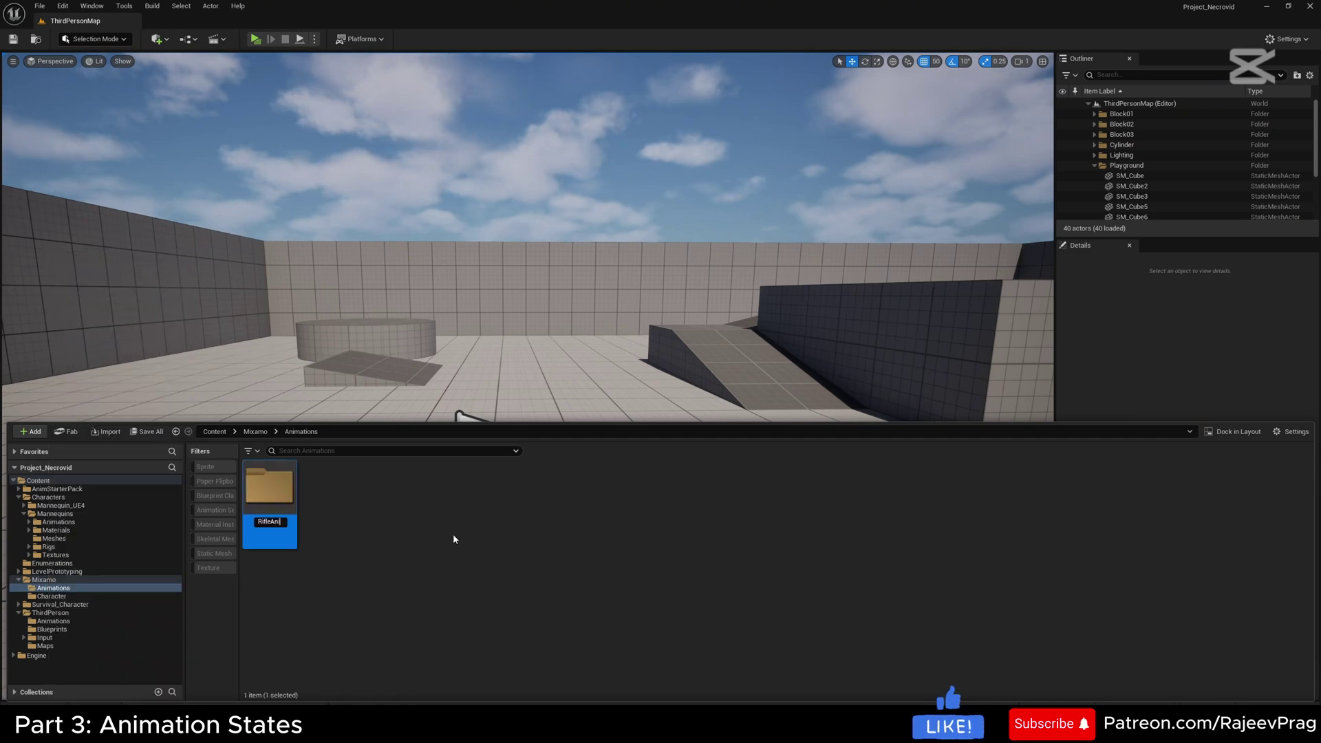
pyautogui.write('mations')
pyautogui.press('Return')
pyautogui.doubleClick(282, 489)
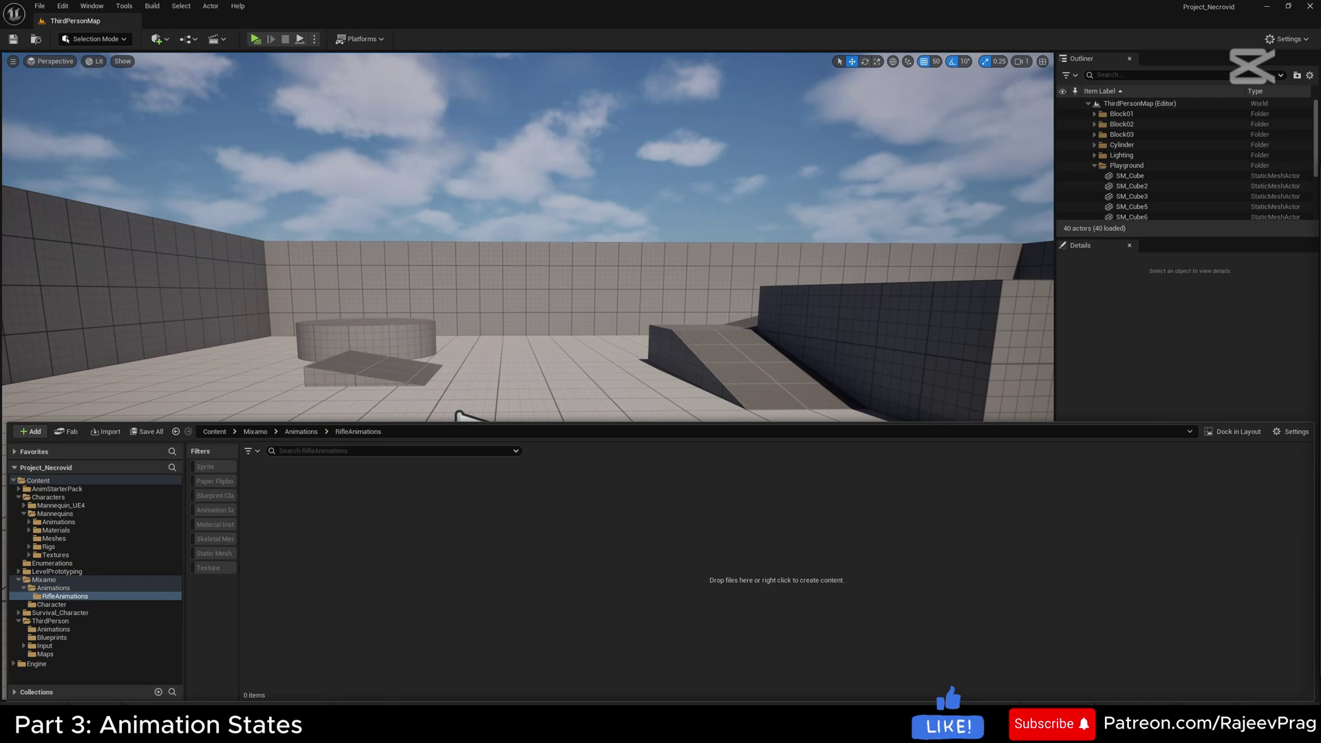
# Import the rifle FBX files using passive_marker_man_Skeleton
pyautogui.moveTo(500, 517); pyautogui.dragTo(501, 511)
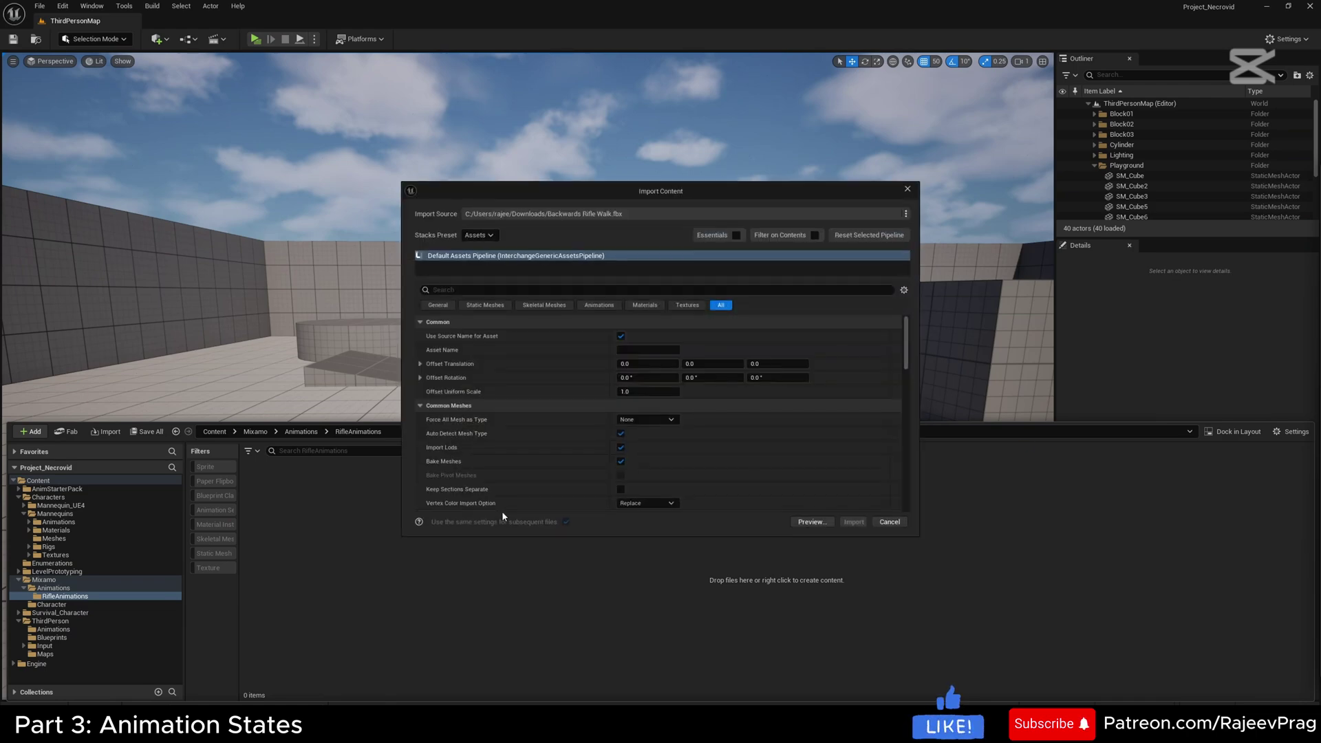
pyautogui.scroll(-5, 737, 445)
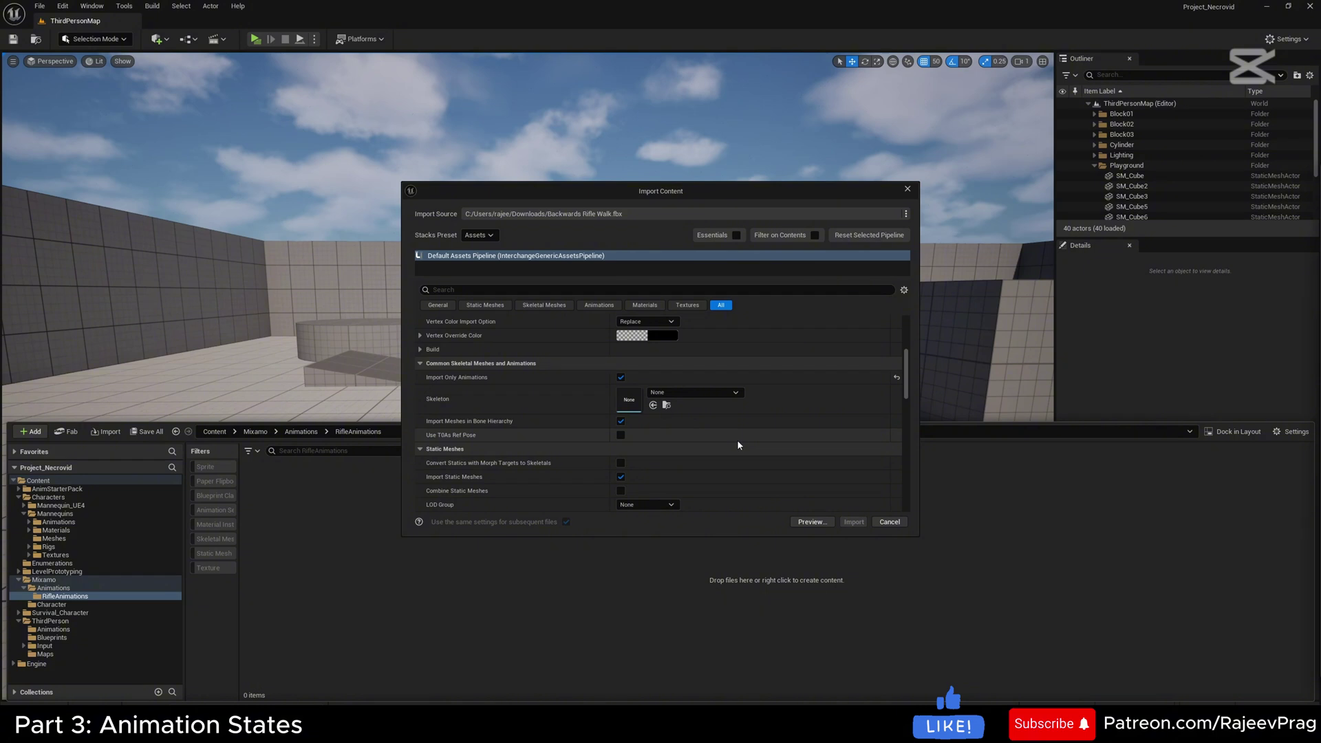
pyautogui.click(695, 393)
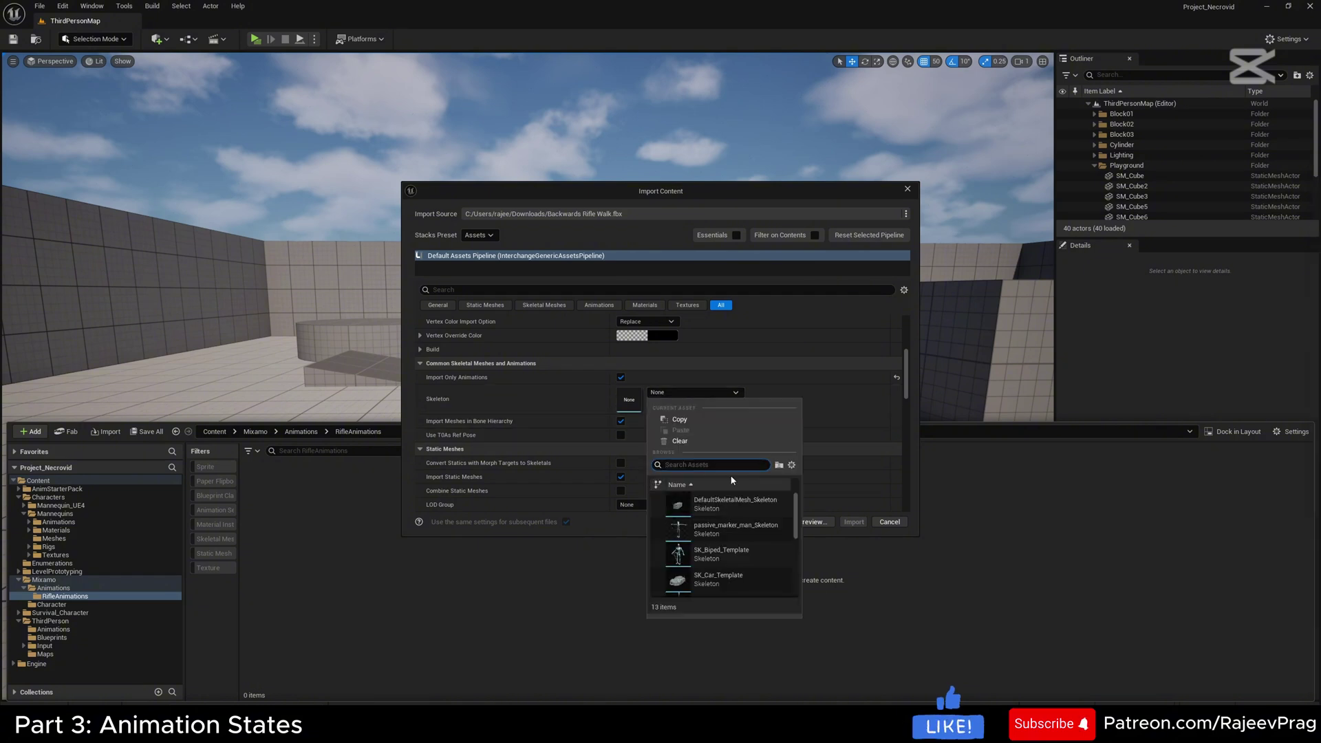
pyautogui.click(749, 536)
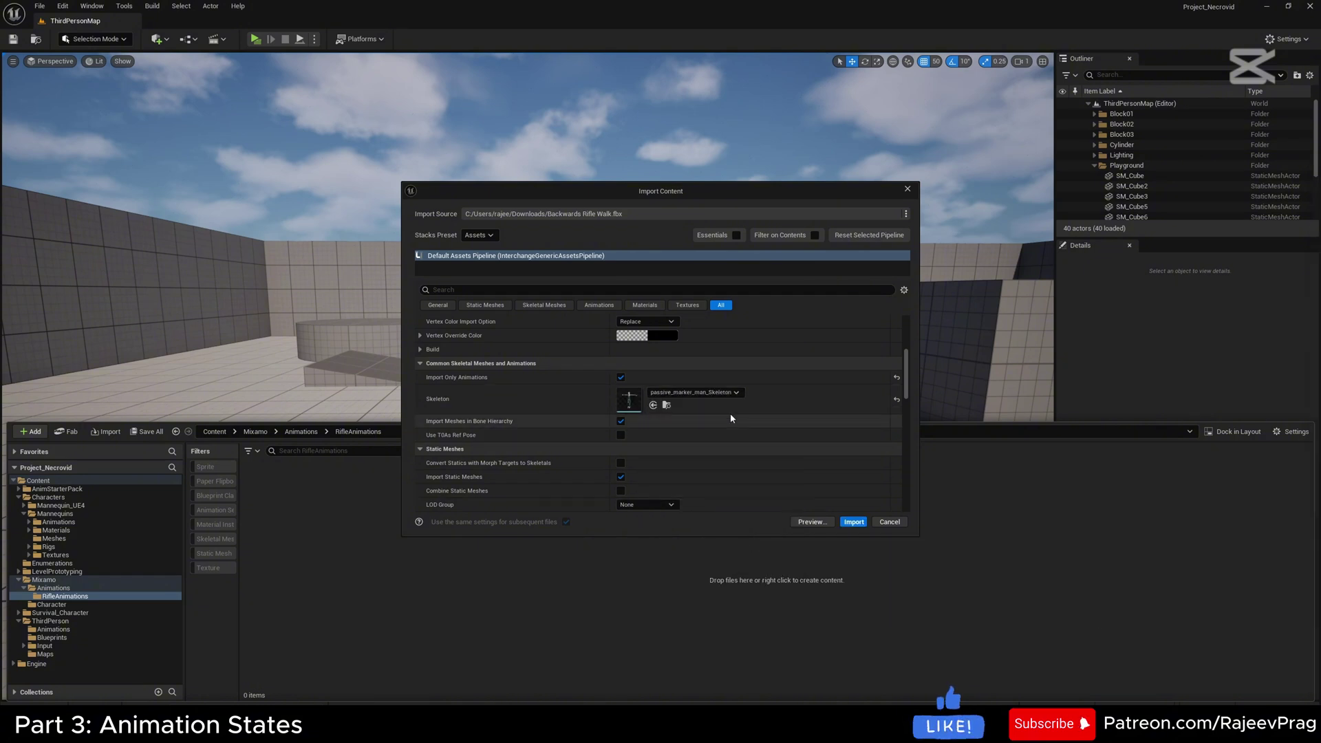
pyautogui.click(852, 523)
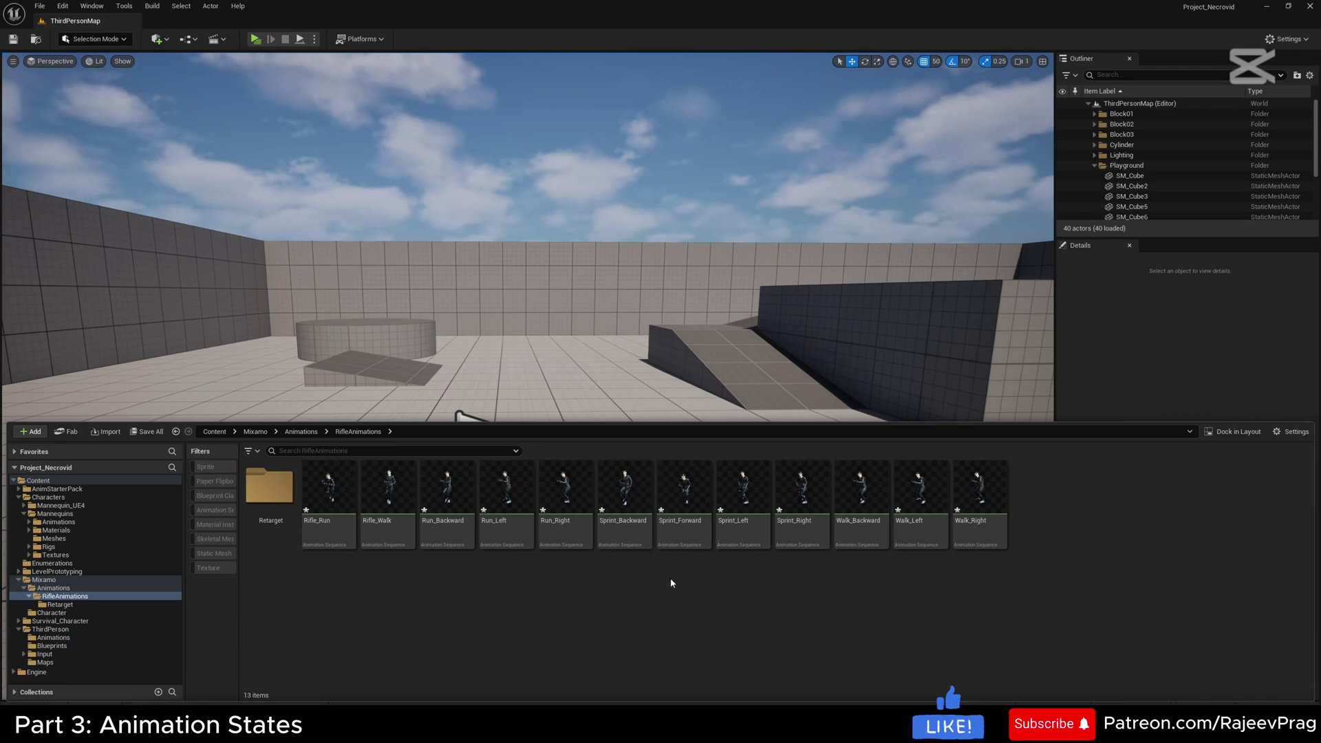
# Preview Rifle_Run, then save all twelve new rifle animation sequences
pyautogui.doubleClick(328, 490)
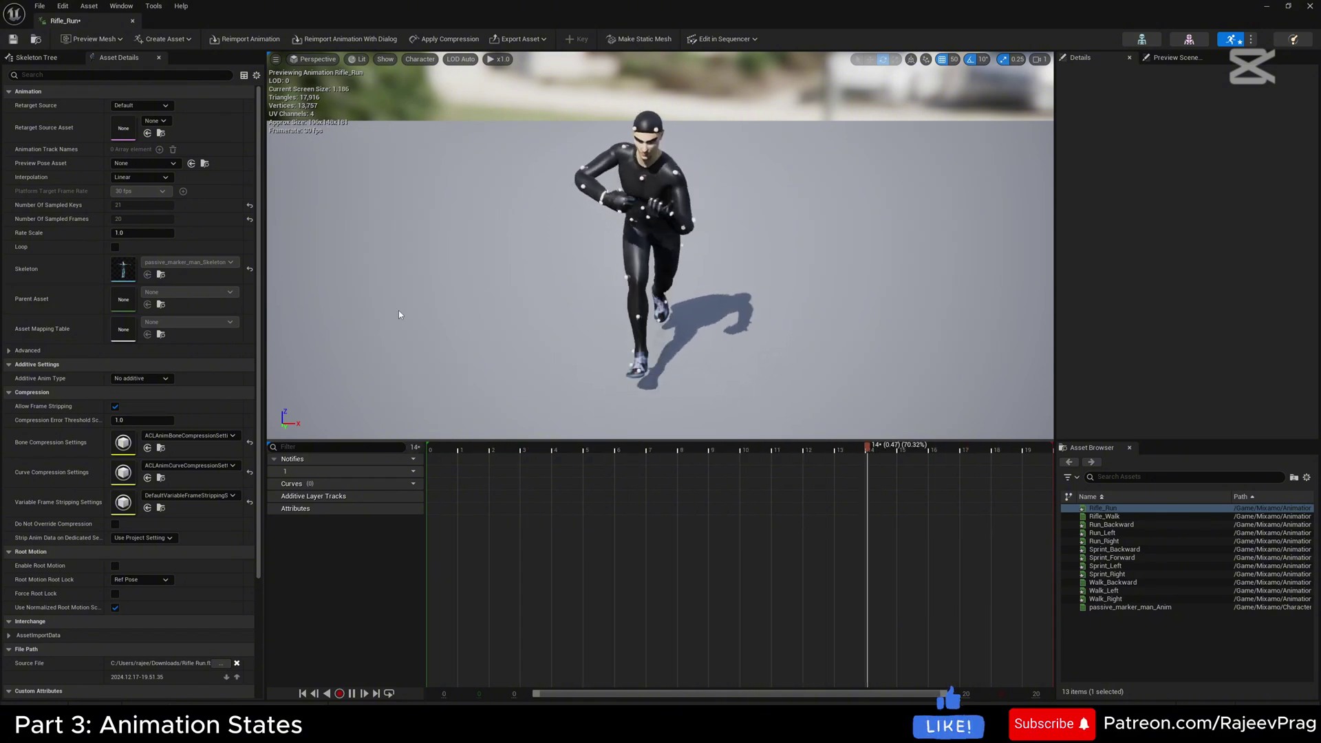
pyautogui.click(143, 433)
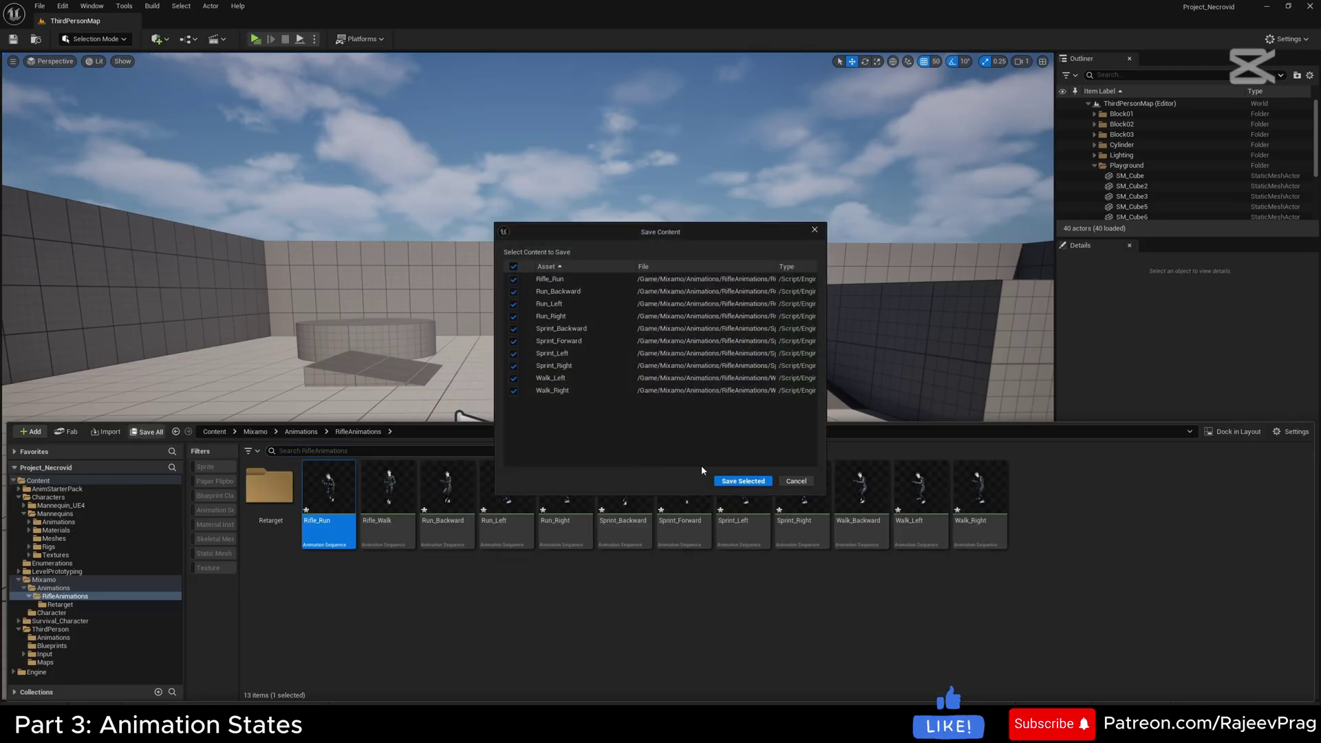
pyautogui.click(743, 480)
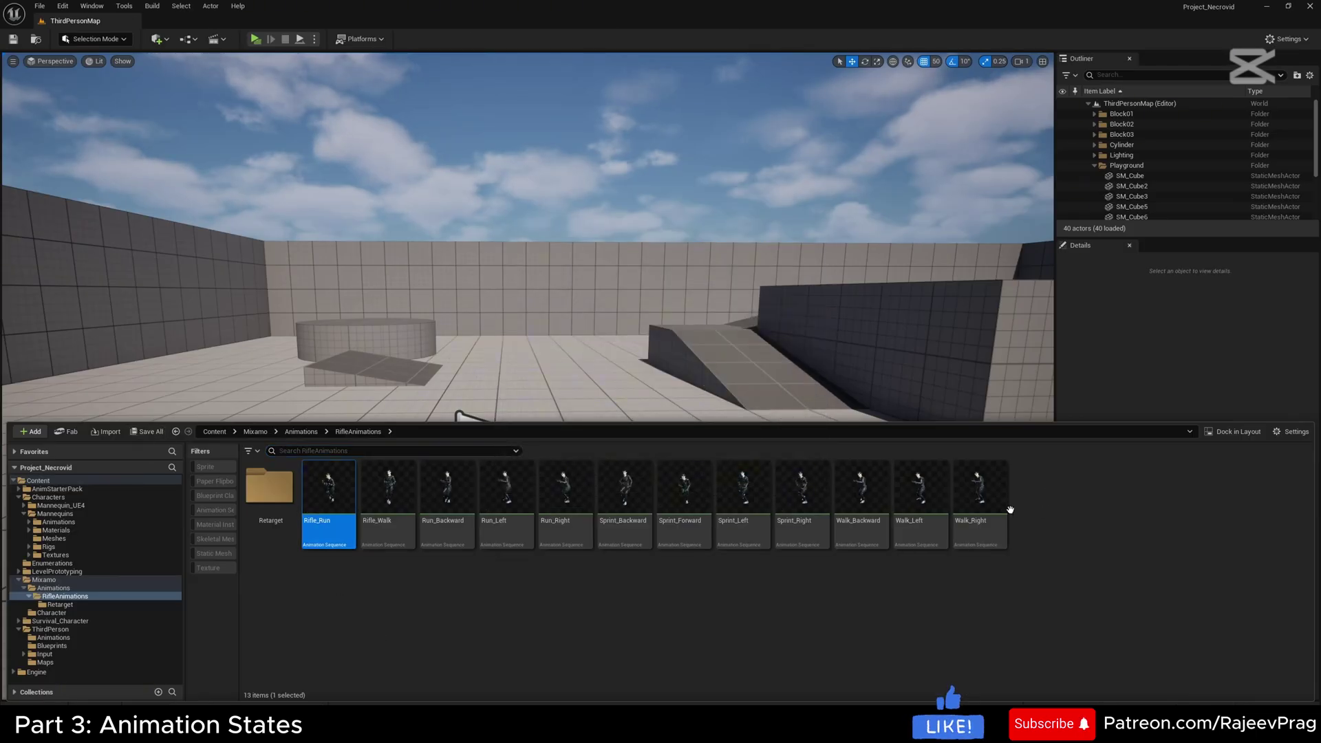
# Open Retarget Animations for all twelve rifle clips with SKM_Manny as target mesh
pyautogui.keyDown('shift'); pyautogui.click(988, 507); pyautogui.keyUp('shift')
pyautogui.rightClick(989, 507)
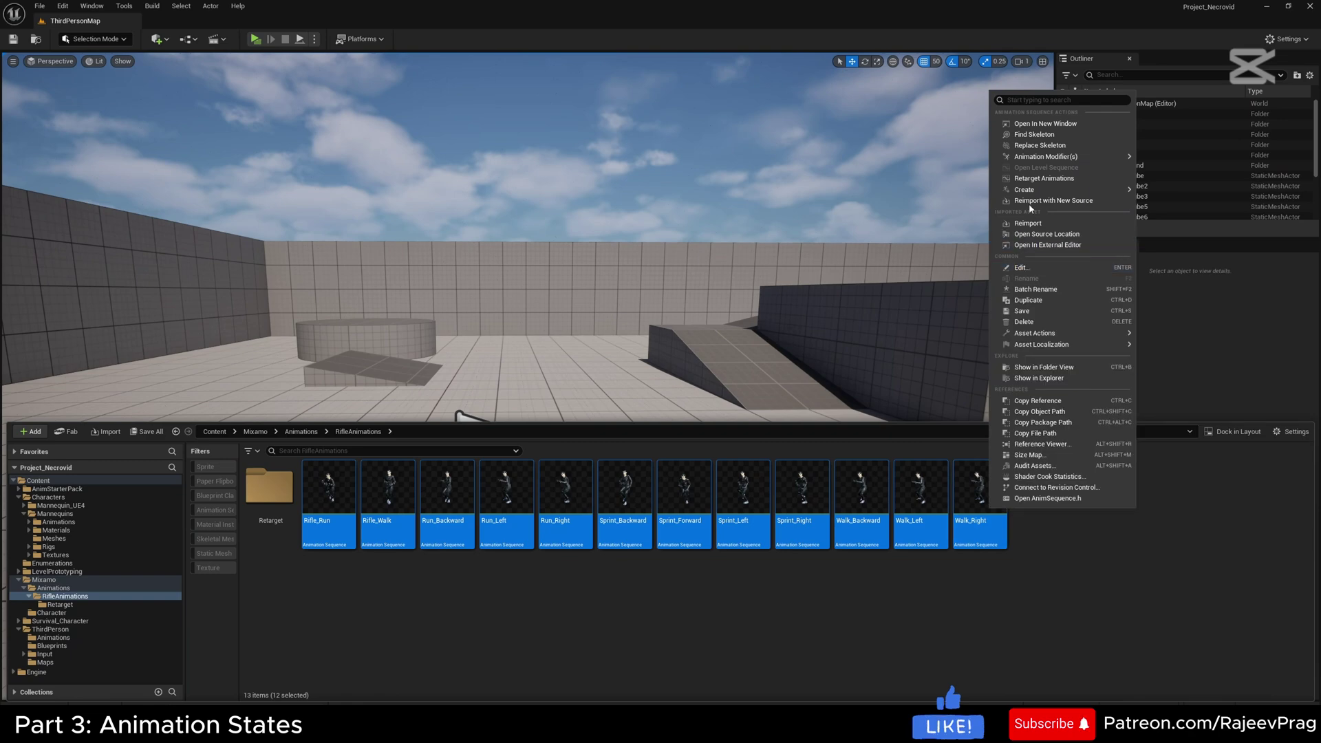
pyautogui.click(1040, 179)
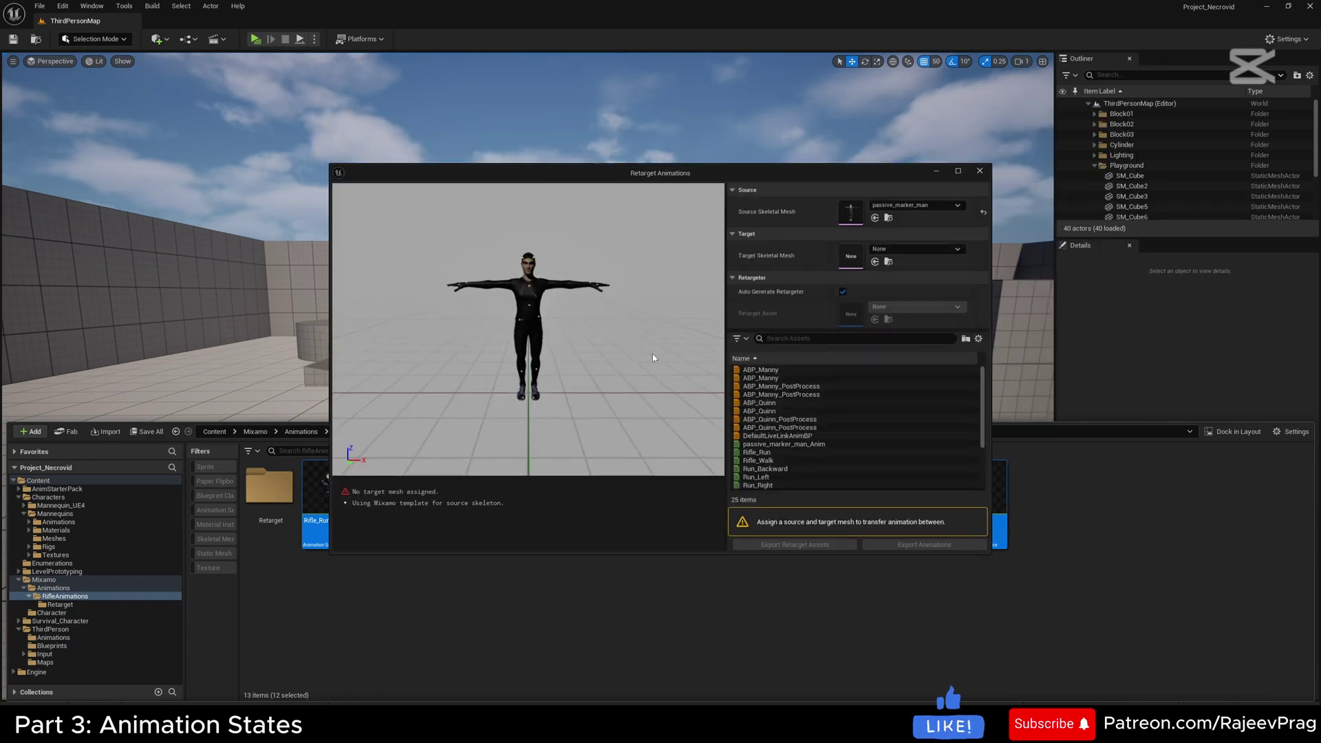
pyautogui.click(916, 249)
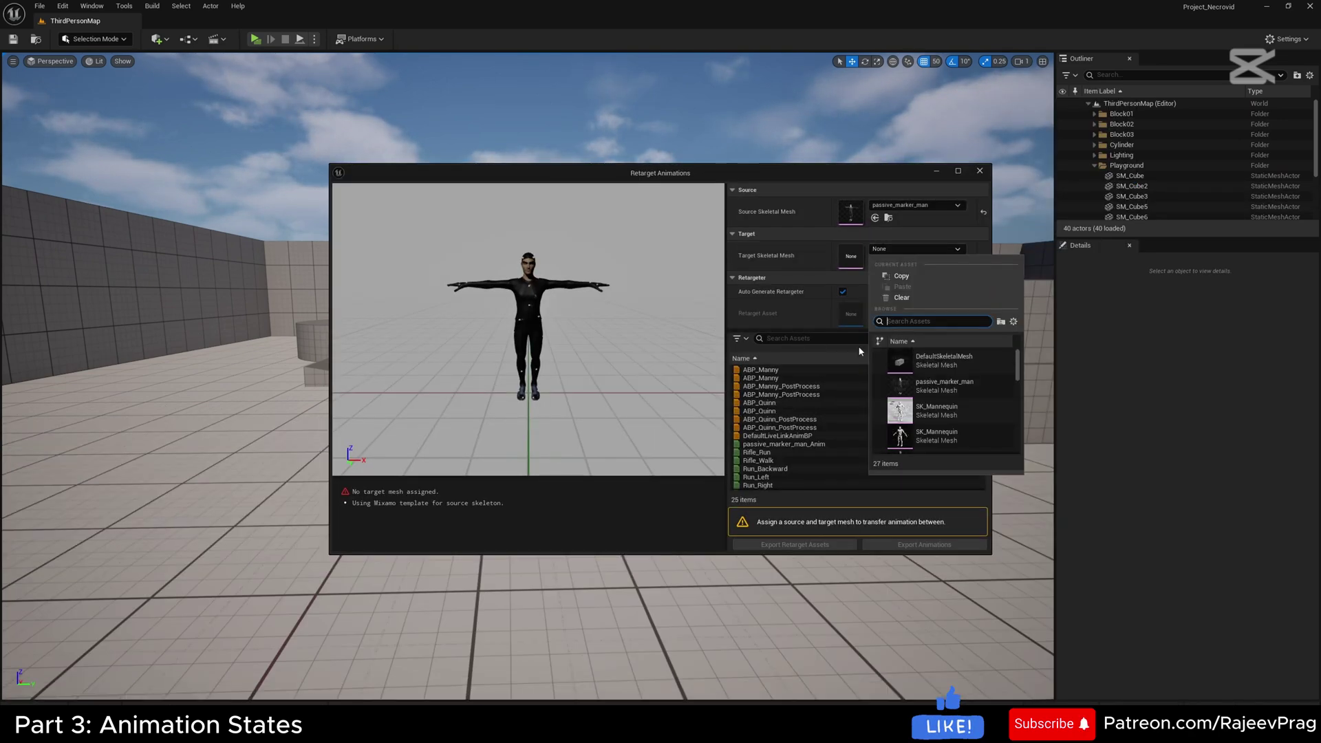
pyautogui.write('manny')
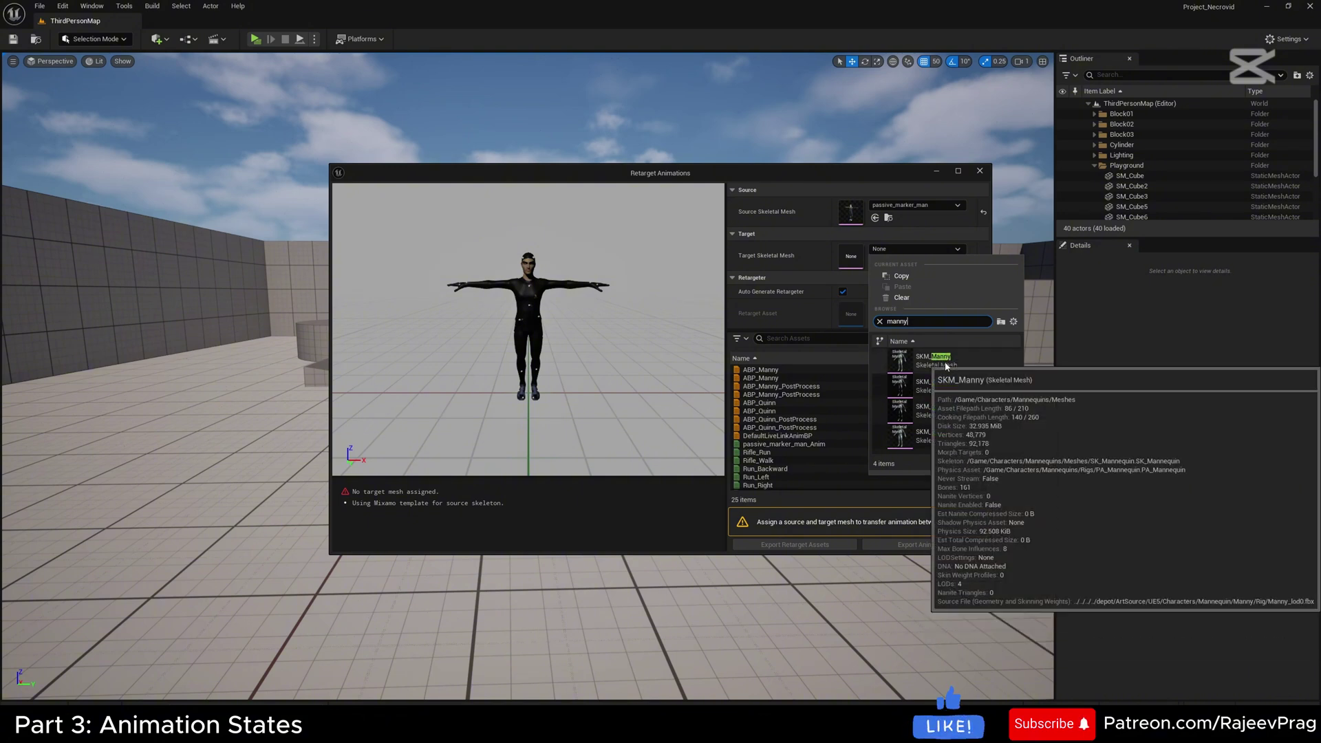
pyautogui.click(948, 369)
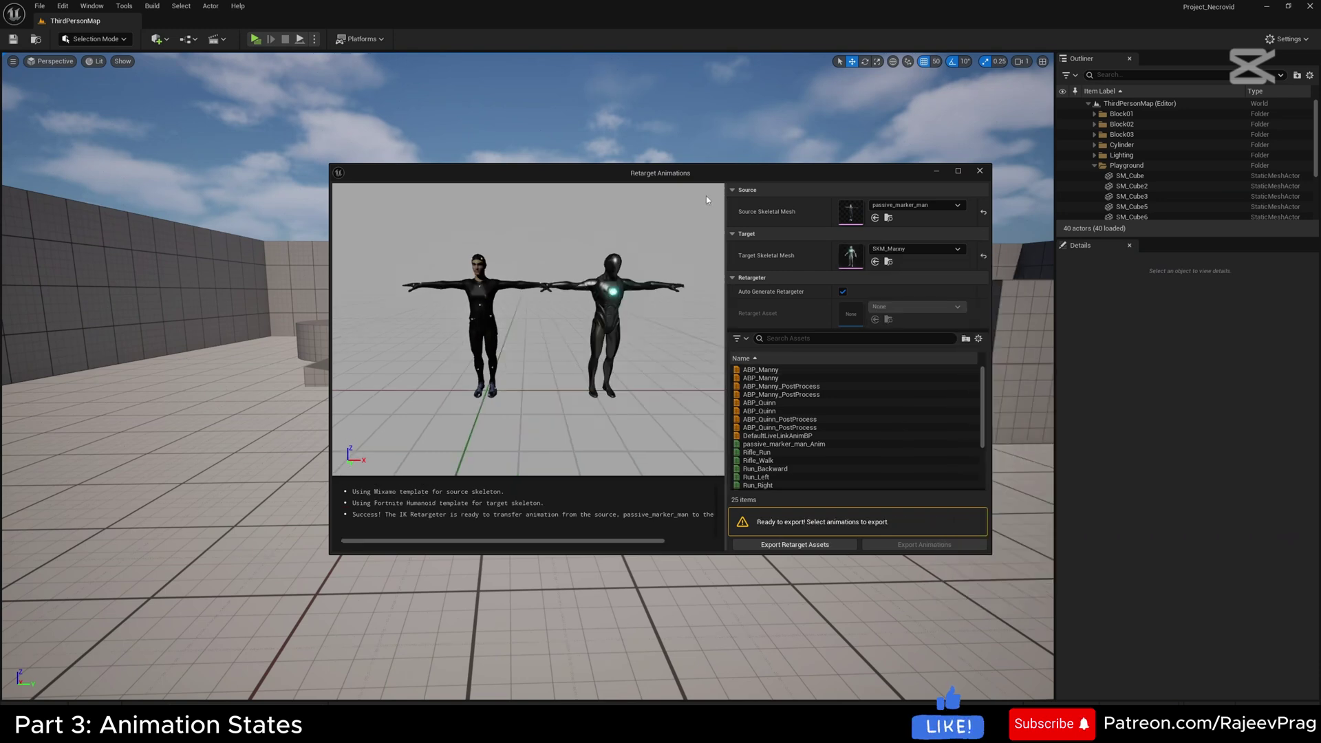
# Select Rifle_Run through Sprint_Right, plus Walk_Backward and Walk_Left, in the export list
pyautogui.scroll(-3, 787, 389)
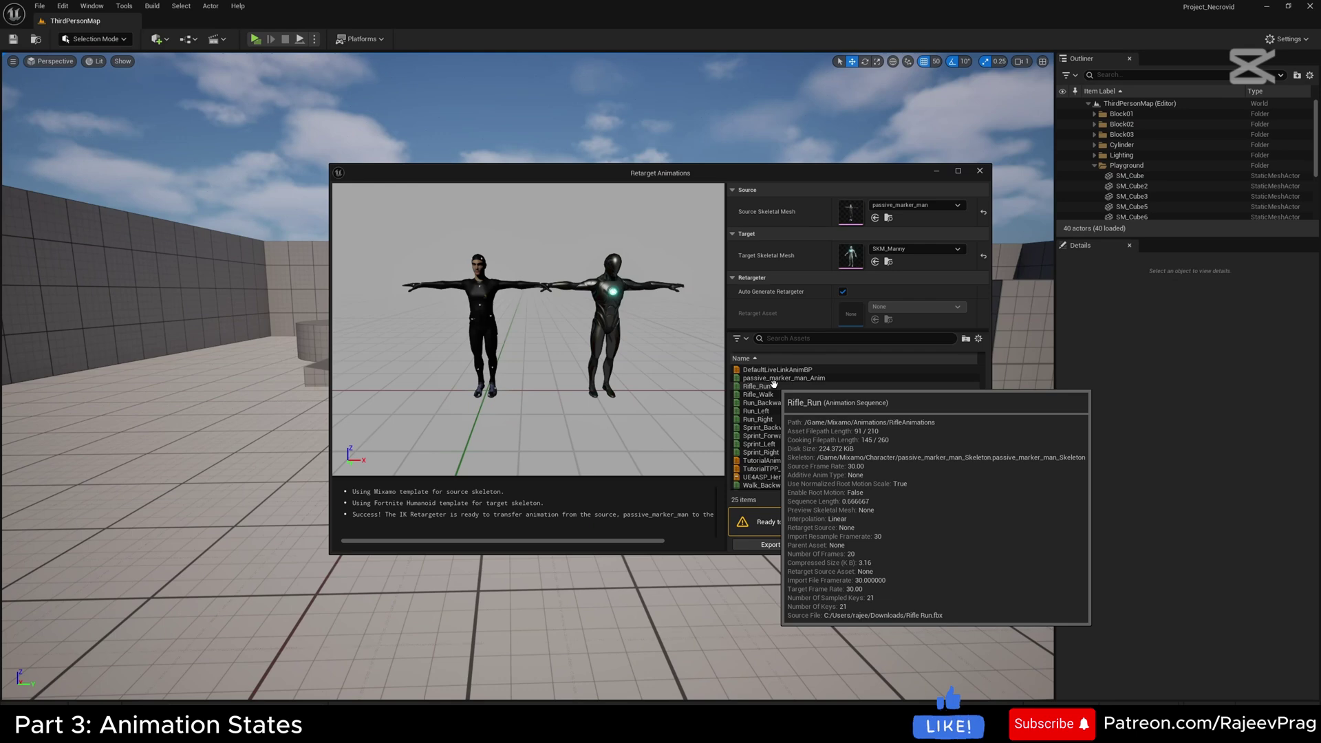
pyautogui.click(757, 386)
pyautogui.scroll(1, 767, 413)
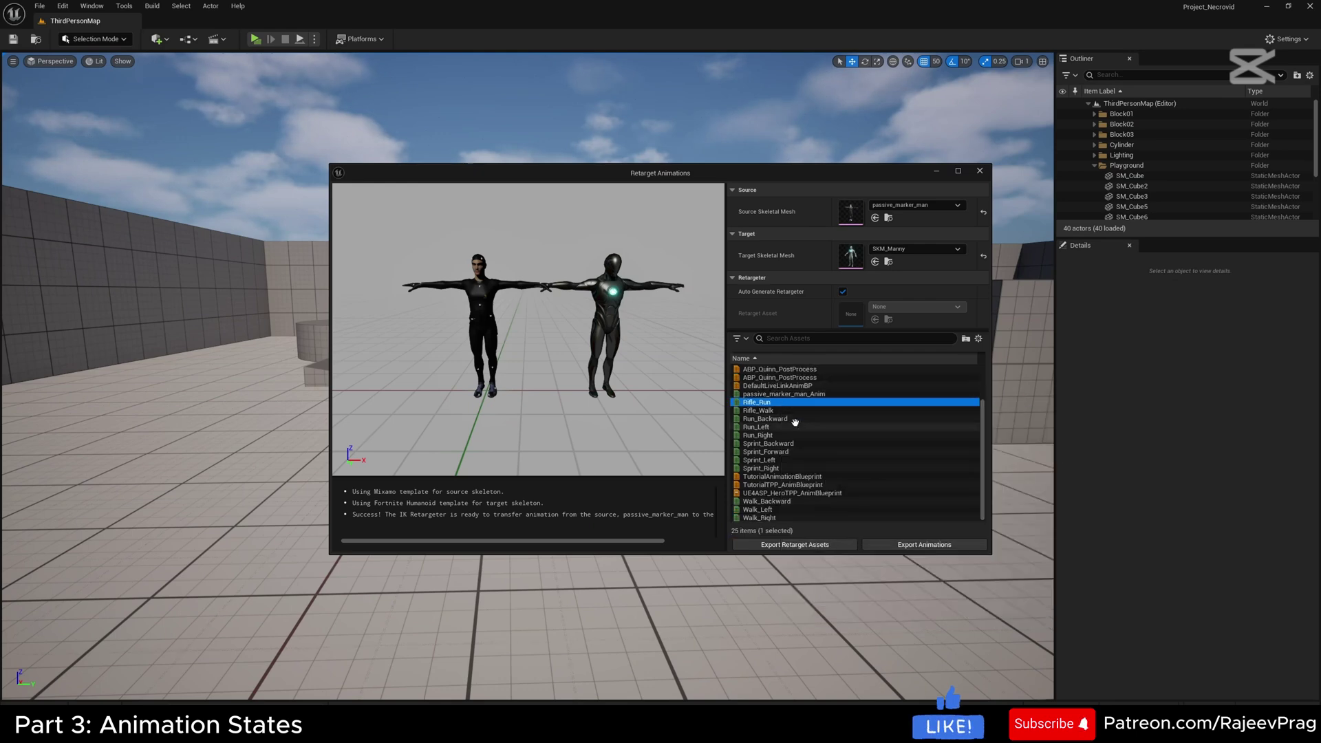
pyautogui.keyDown('shift'); pyautogui.click(771, 467); pyautogui.keyUp('shift')
pyautogui.keyDown('ctrl'); pyautogui.click(766, 501); pyautogui.keyUp('ctrl')
pyautogui.keyDown('ctrl'); pyautogui.keyDown('shift'); pyautogui.click(760, 518); pyautogui.keyUp('shift'); pyautogui.keyUp('ctrl')
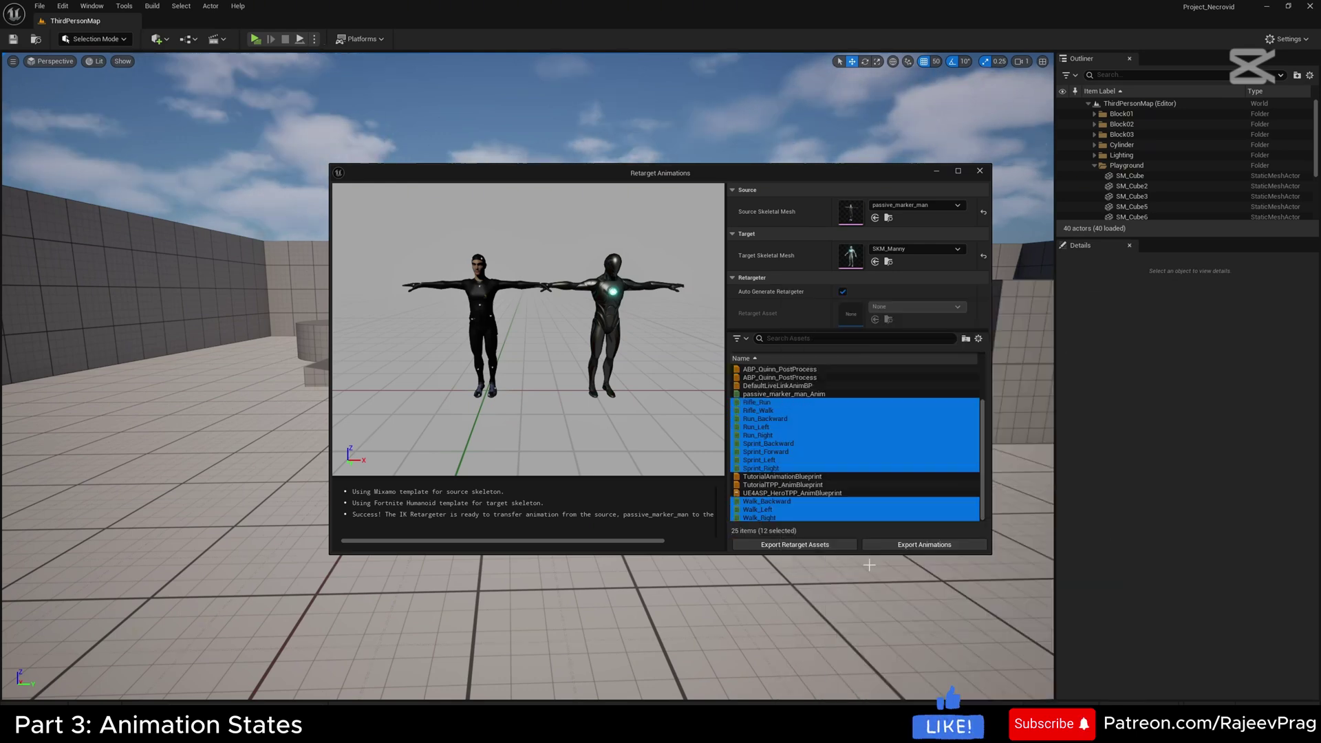
# Include Walk_Right and export to Mixamo/Animations/RifleAnimations/Retarget with name prefix RTG_Rifle
pyautogui.click(926, 545)
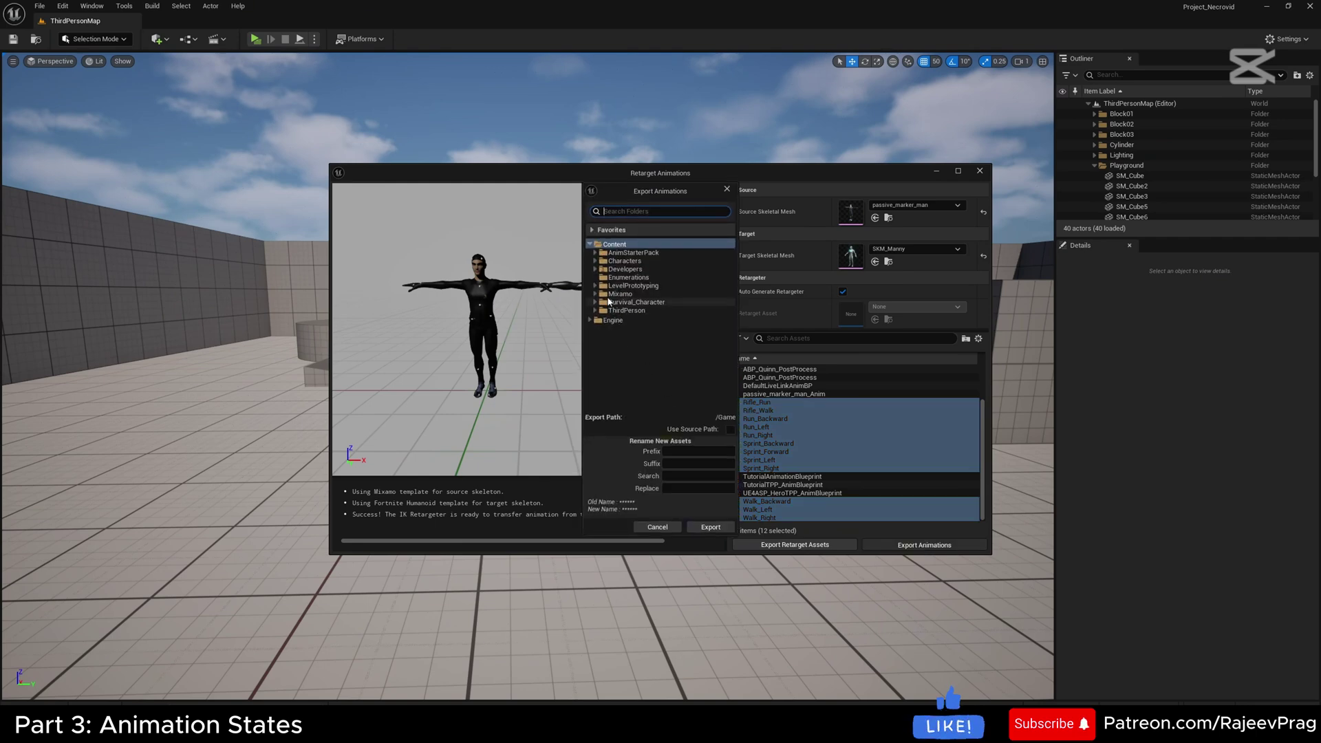
pyautogui.click(596, 295)
pyautogui.click(601, 302)
pyautogui.click(605, 311)
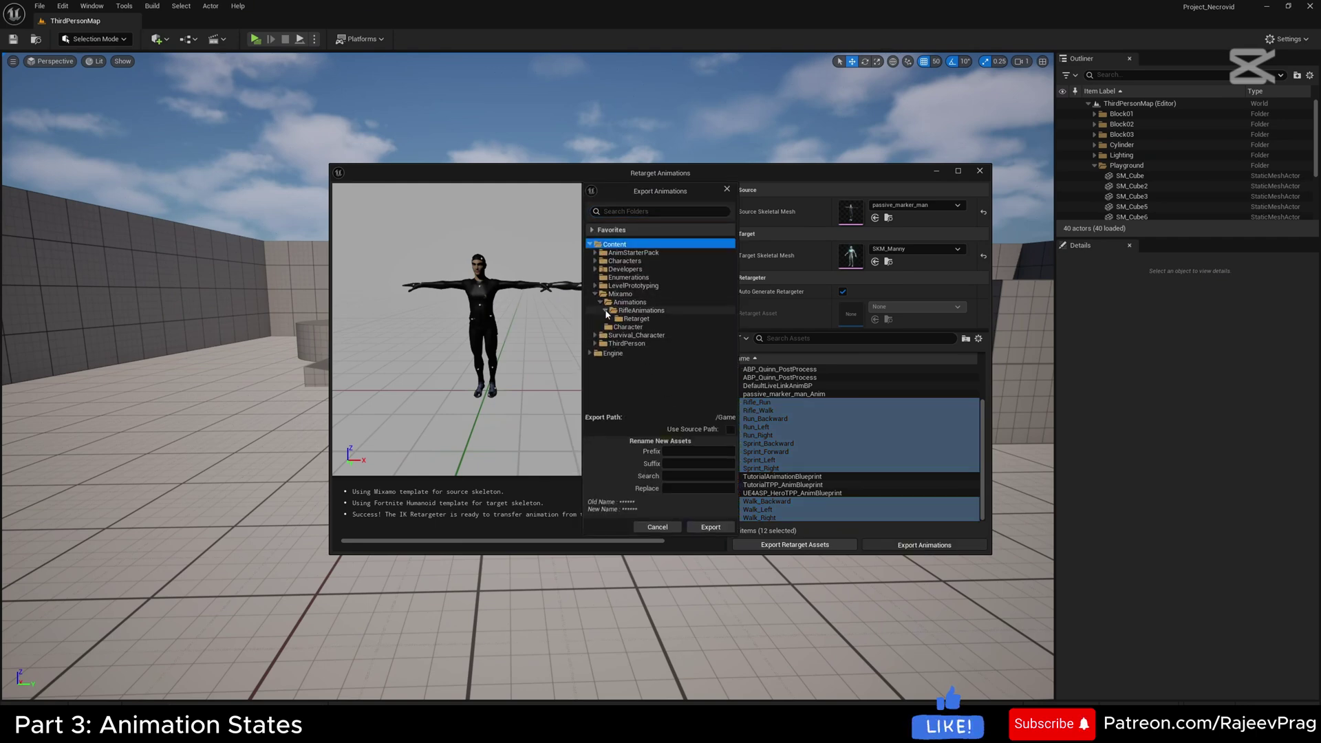
pyautogui.click(636, 319)
pyautogui.click(670, 452)
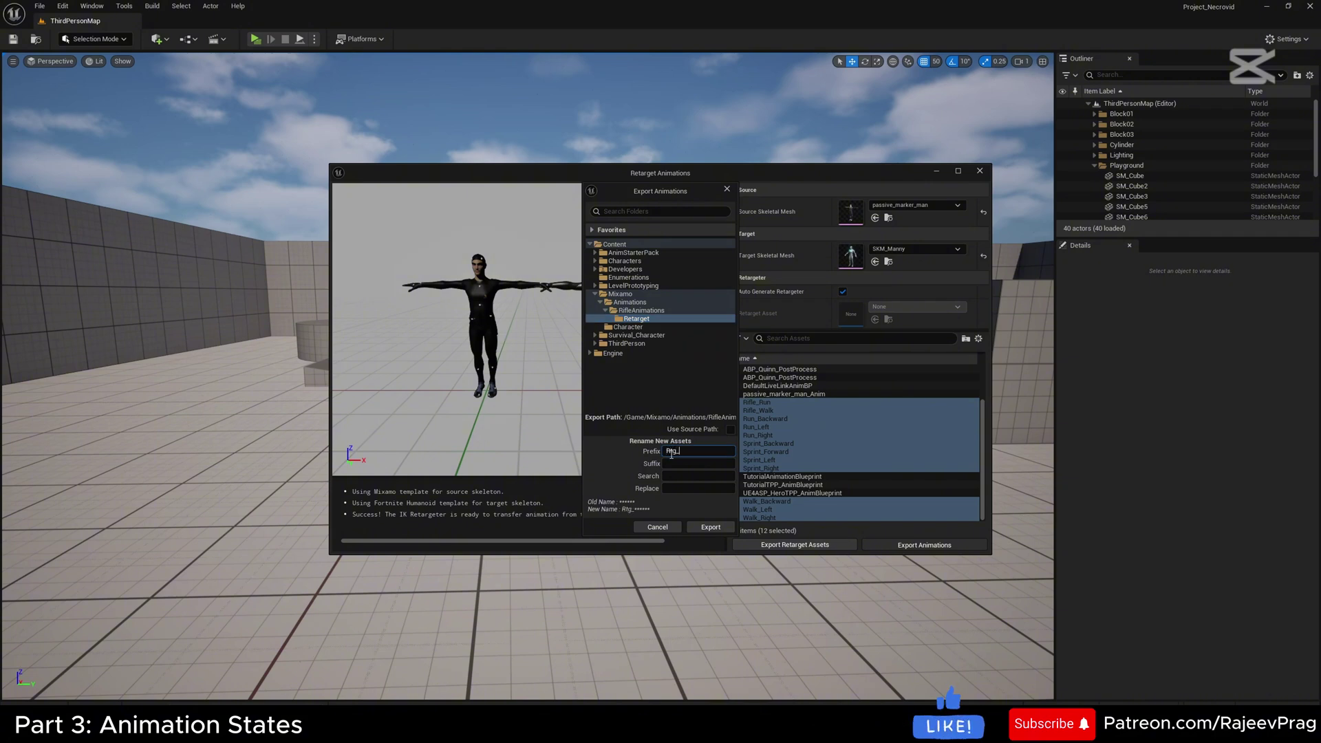
pyautogui.press('BackSpace')
pyautogui.press('BackSpace')
pyautogui.press('BackSpace')
pyautogui.press('BackSpace')
pyautogui.write('RTG_')
# Batch-export the twelve retargeted RTG_ rifle animations into the Retarget folder
pyautogui.click(711, 527)
pyautogui.click(734, 407)
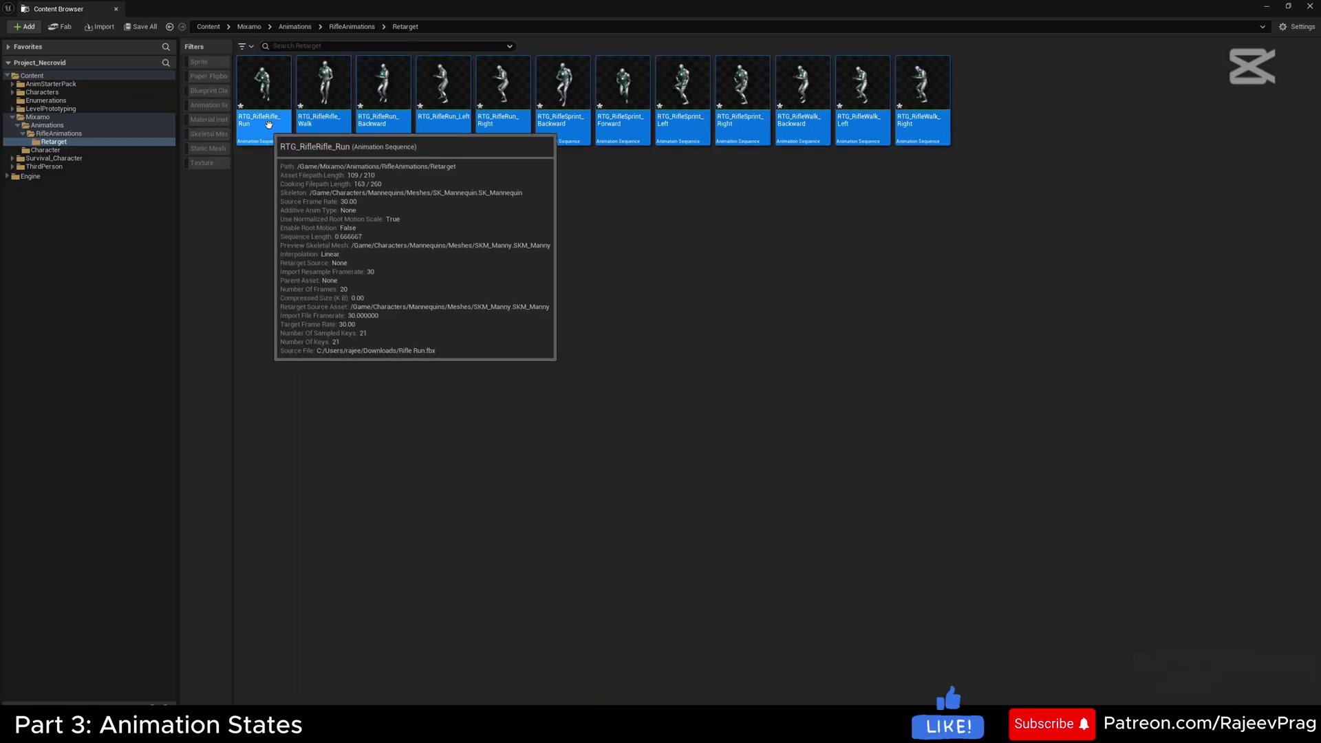
pyautogui.click(753, 299)
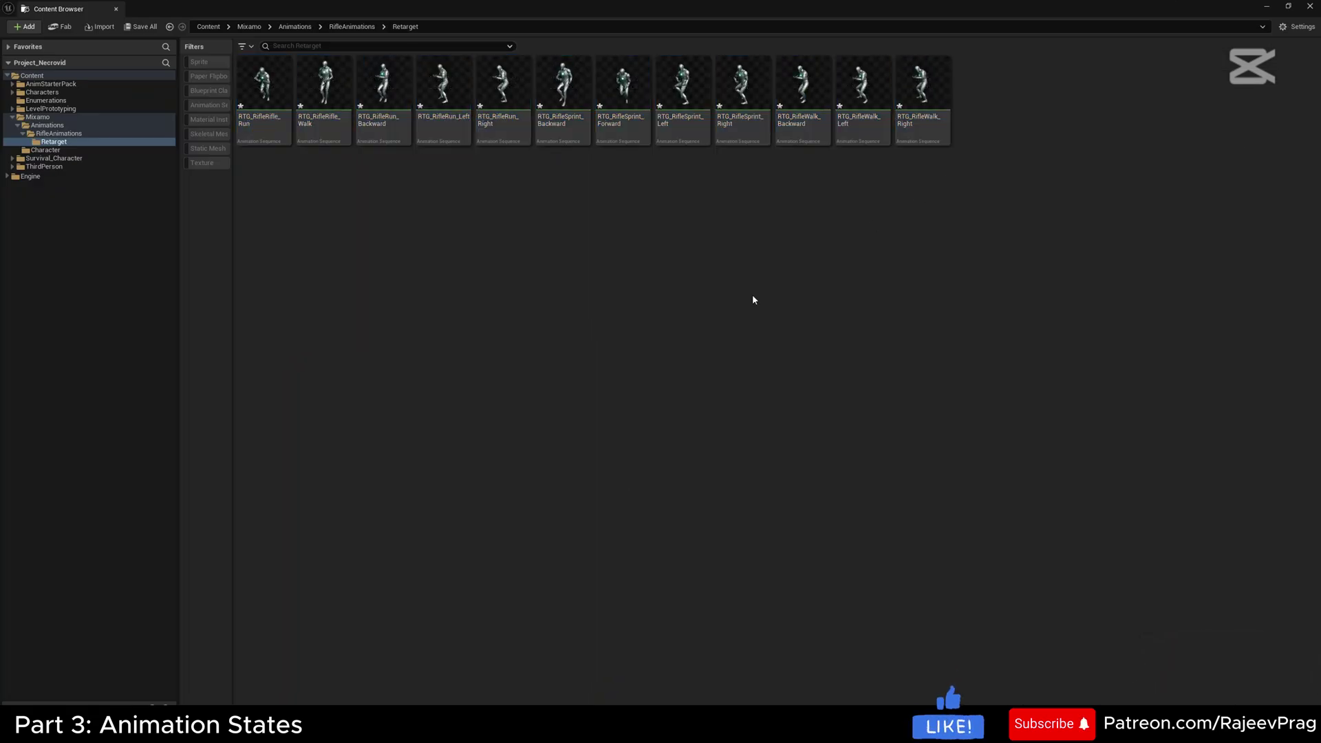
# Preview RTG_RifleRifle_Run, close it, and save all content
pyautogui.doubleClick(264, 96)
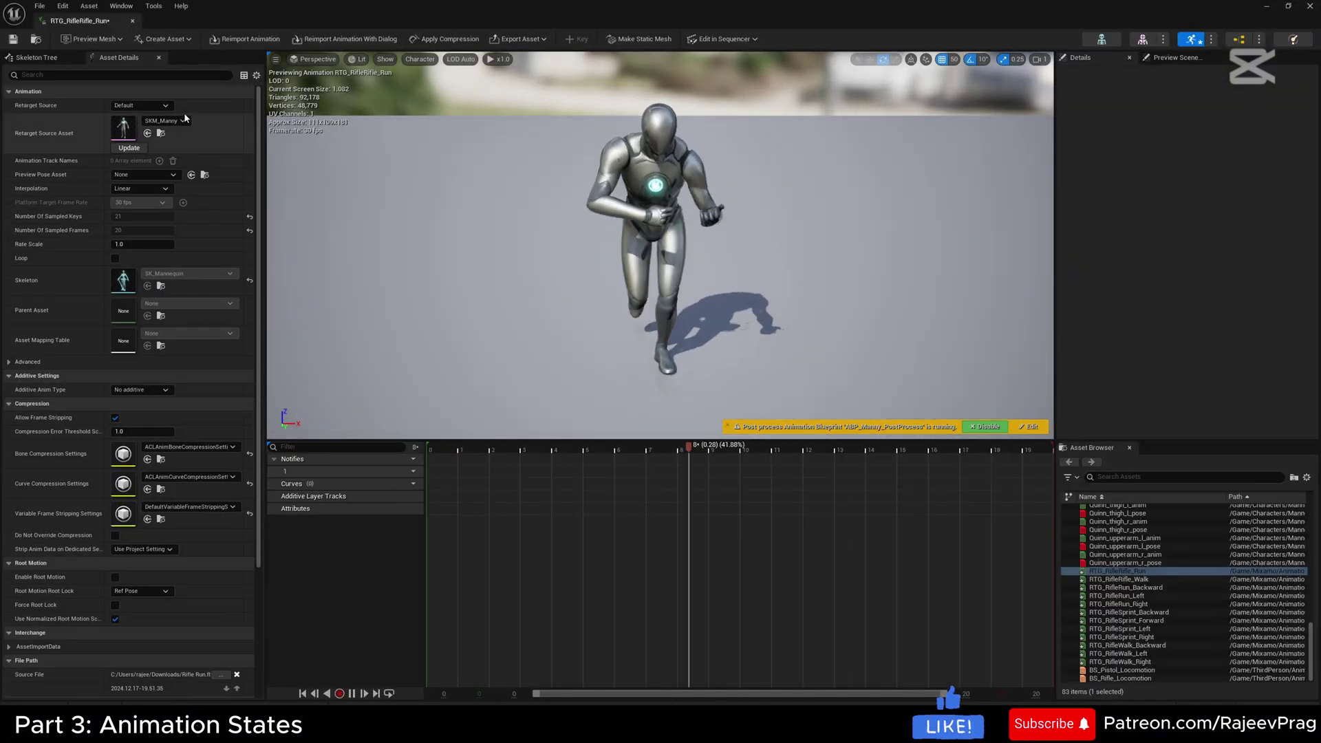
pyautogui.click(132, 20)
pyautogui.click(131, 28)
# Create an Animation_Blendspaces folder under ThirdPerson and open it
pyautogui.click(741, 480)
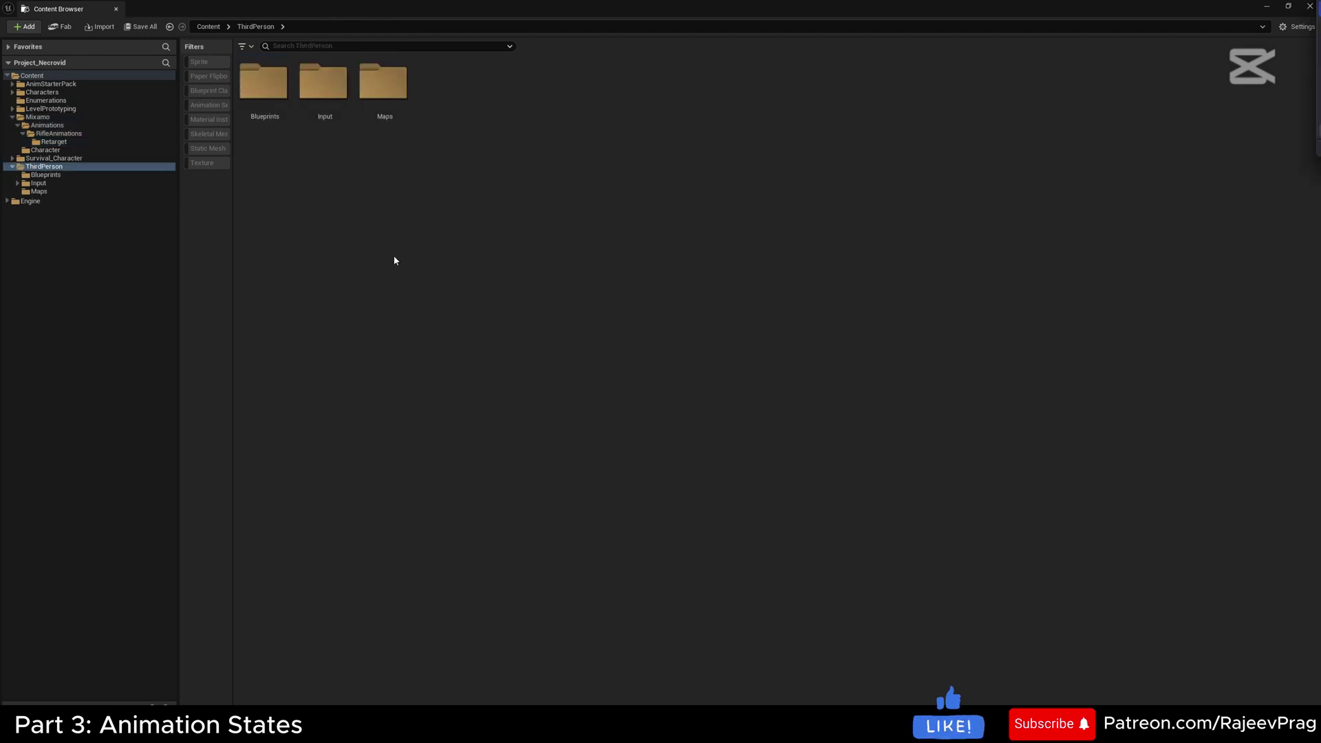
pyautogui.rightClick(354, 171)
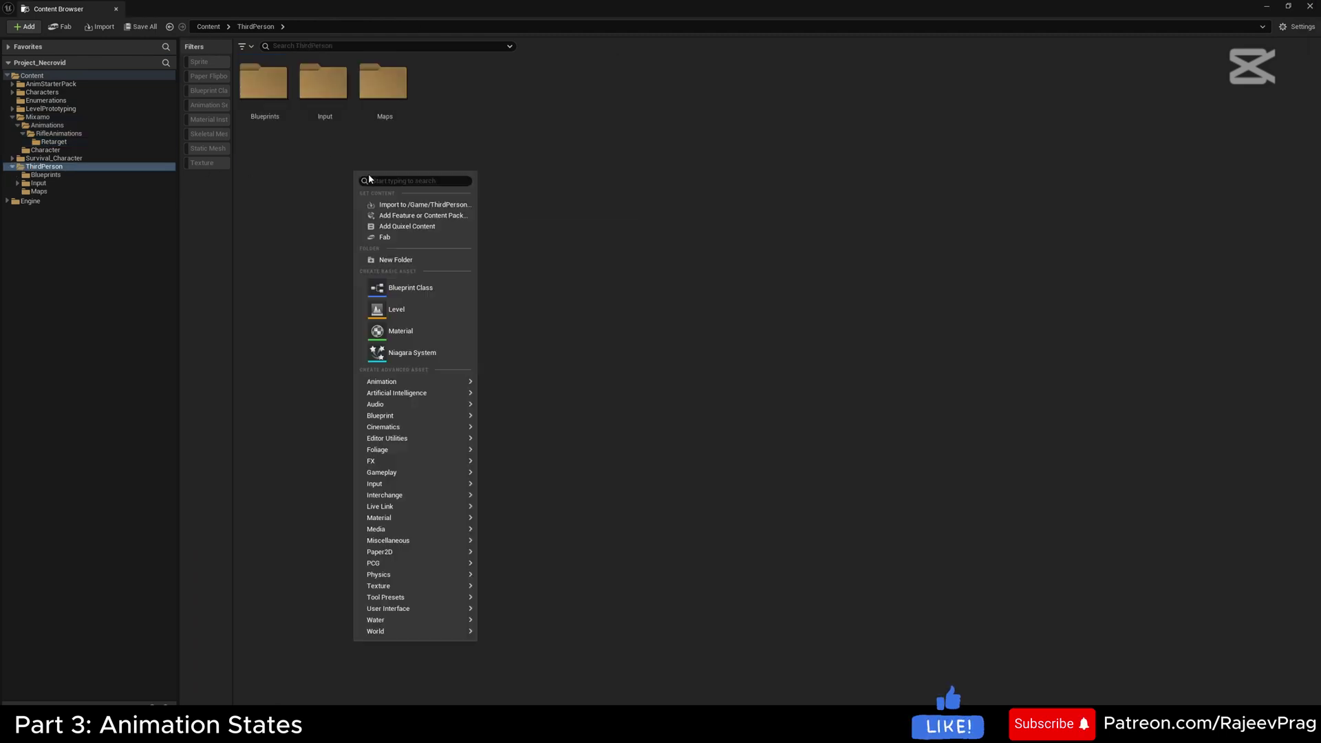
pyautogui.click(406, 262)
pyautogui.write('Animation_Blendspaces')
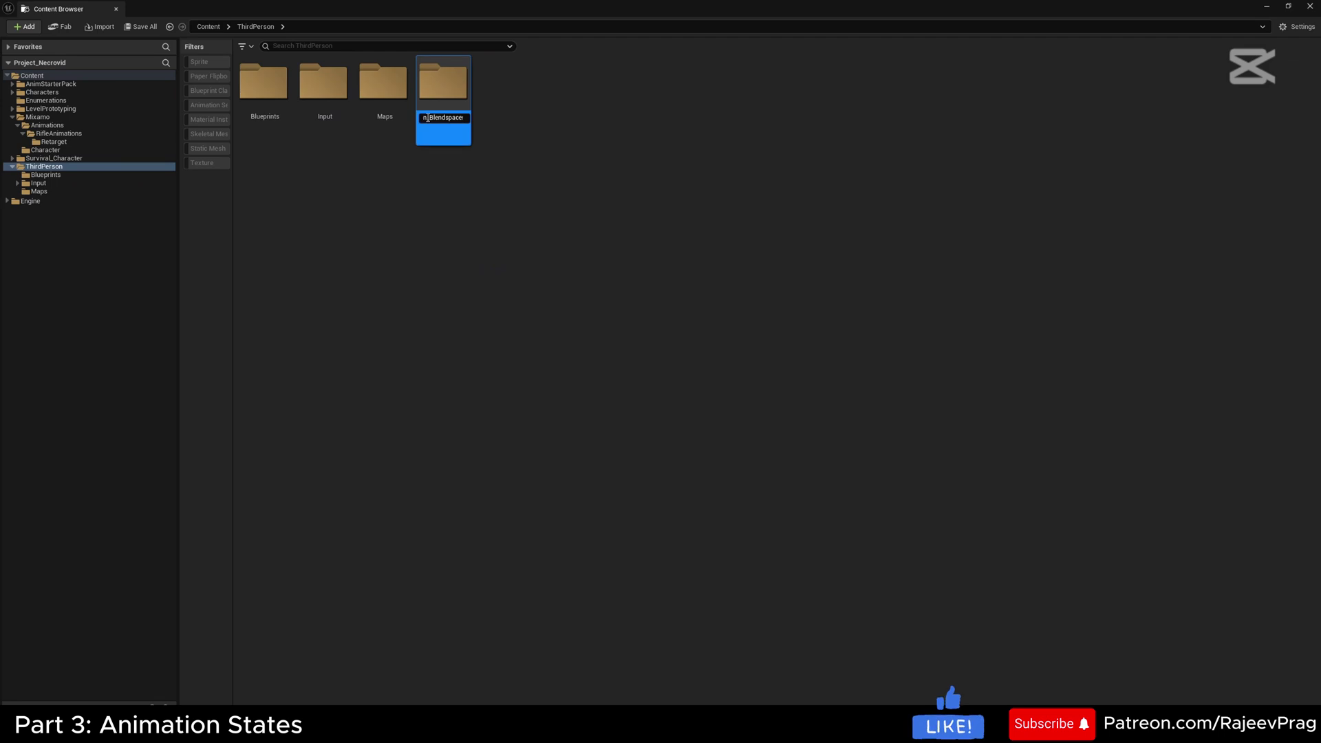
pyautogui.press('Return')
pyautogui.doubleClick(271, 131)
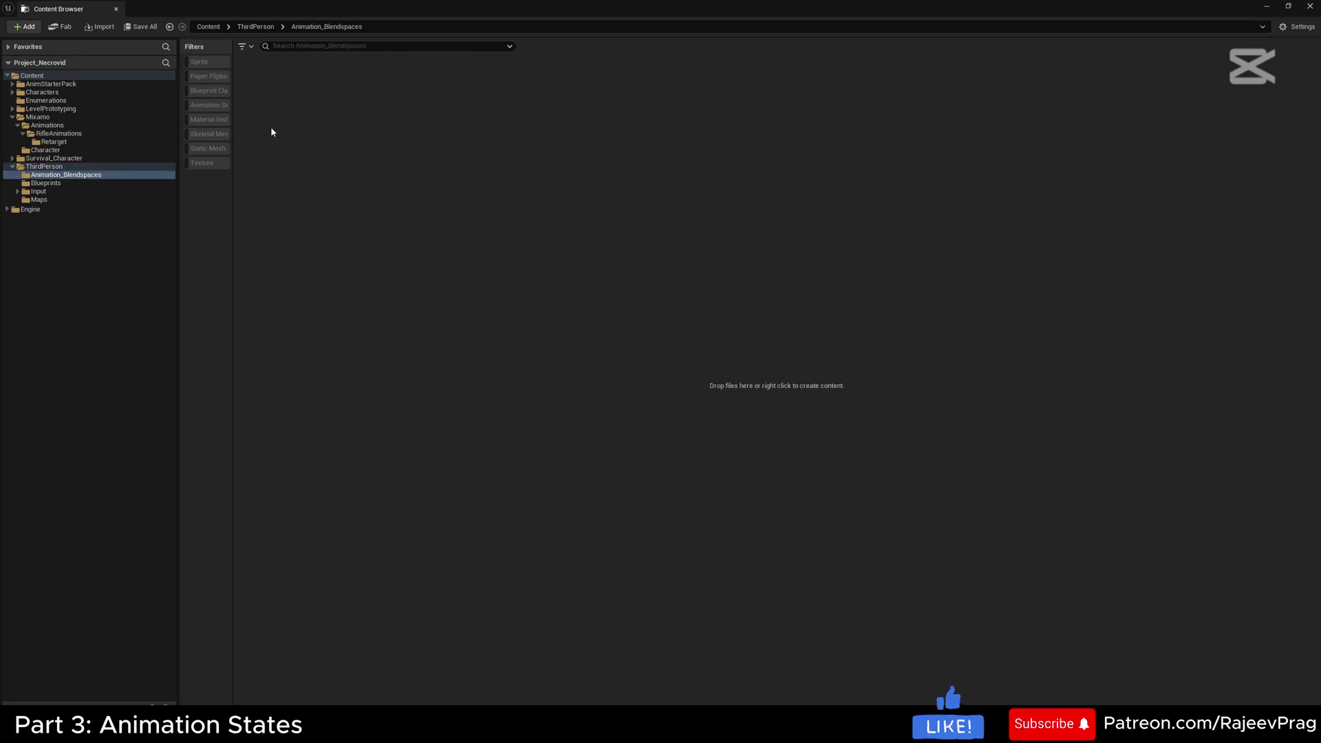
# Create a blend space on the SK_Mannequin skeleton named BS_Rifle_Locomotion
pyautogui.rightClick(295, 192)
pyautogui.moveTo(353, 402)
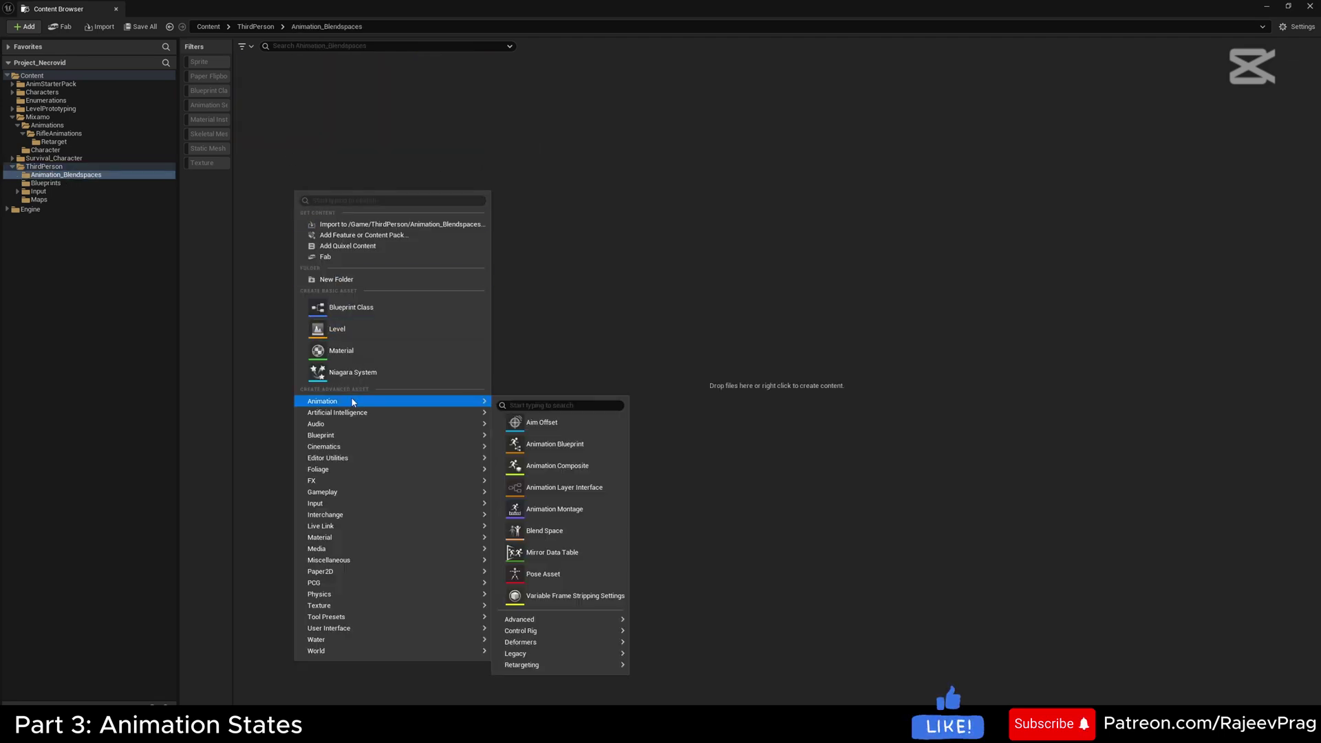
pyautogui.click(539, 529)
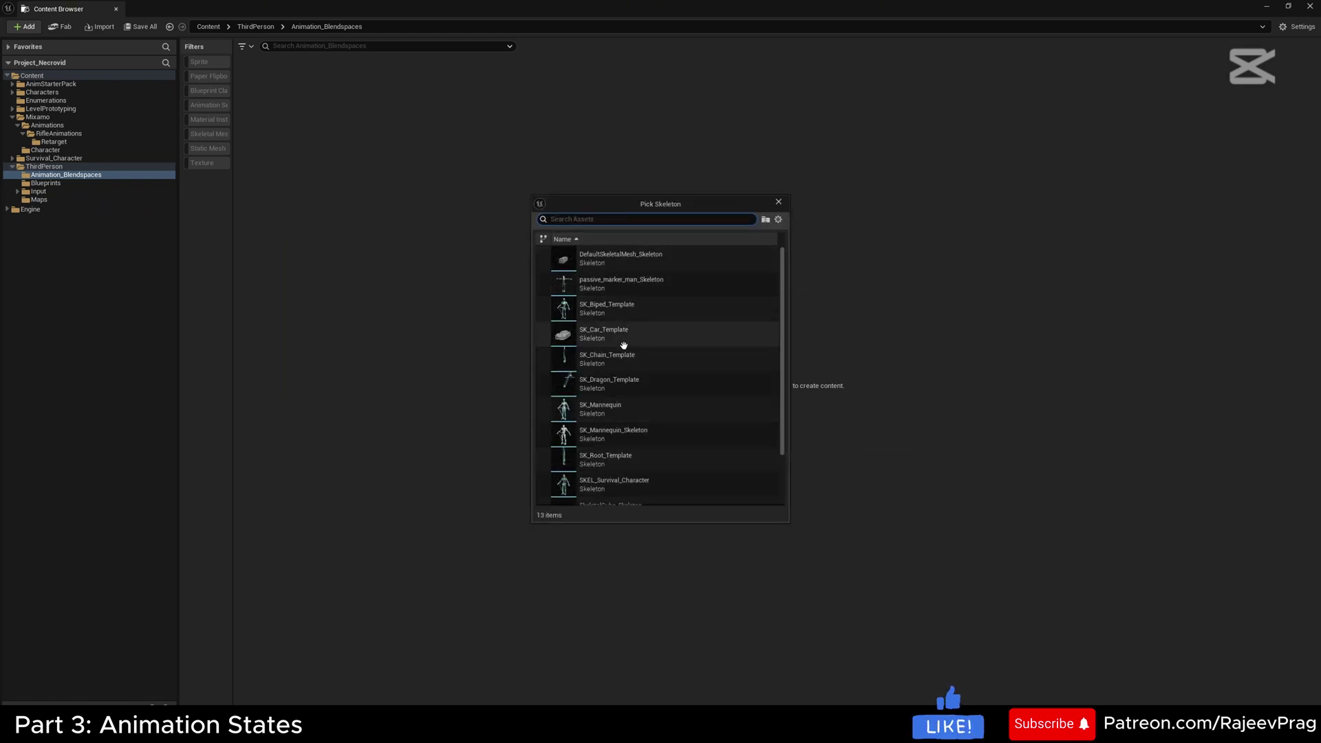
pyautogui.scroll(-1, 605, 393)
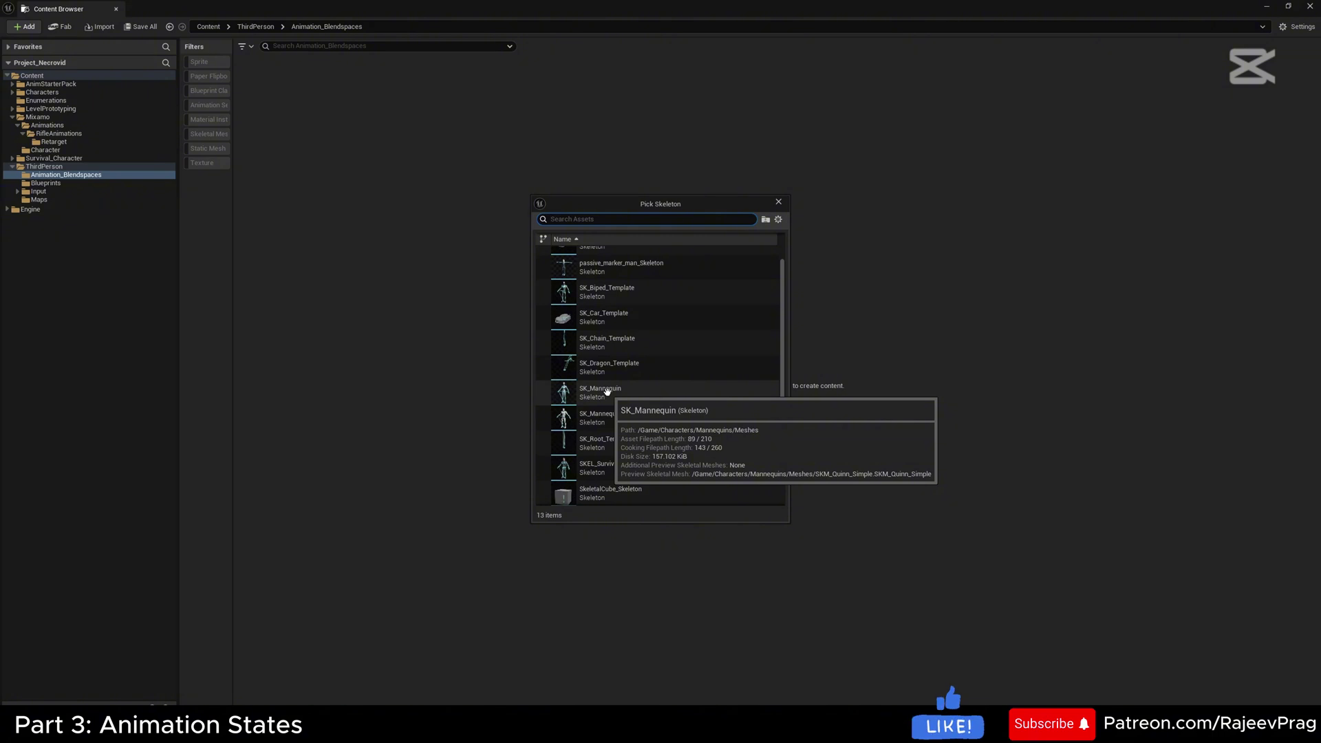
pyautogui.click(606, 390)
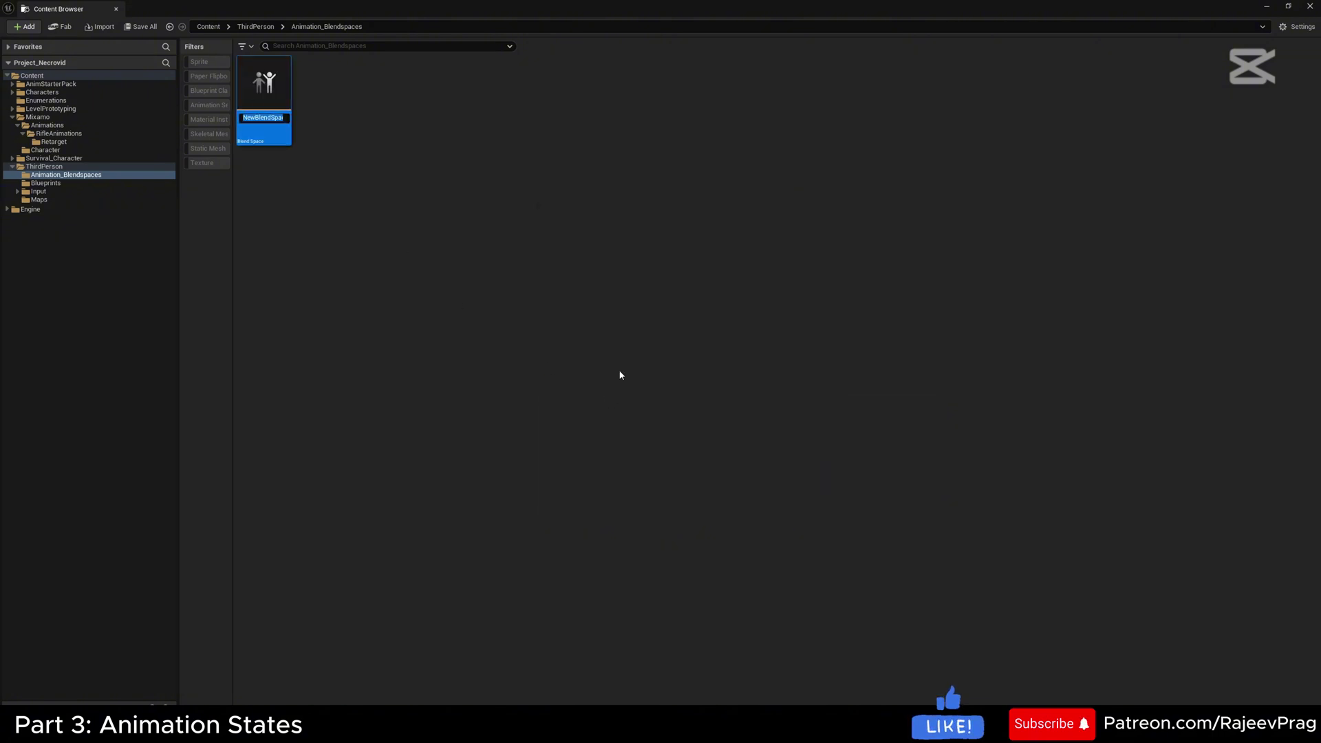
pyautogui.write('BS')
pyautogui.write('_Rifl')
pyautogui.write('e_Locomotion')
pyautogui.press('Return')
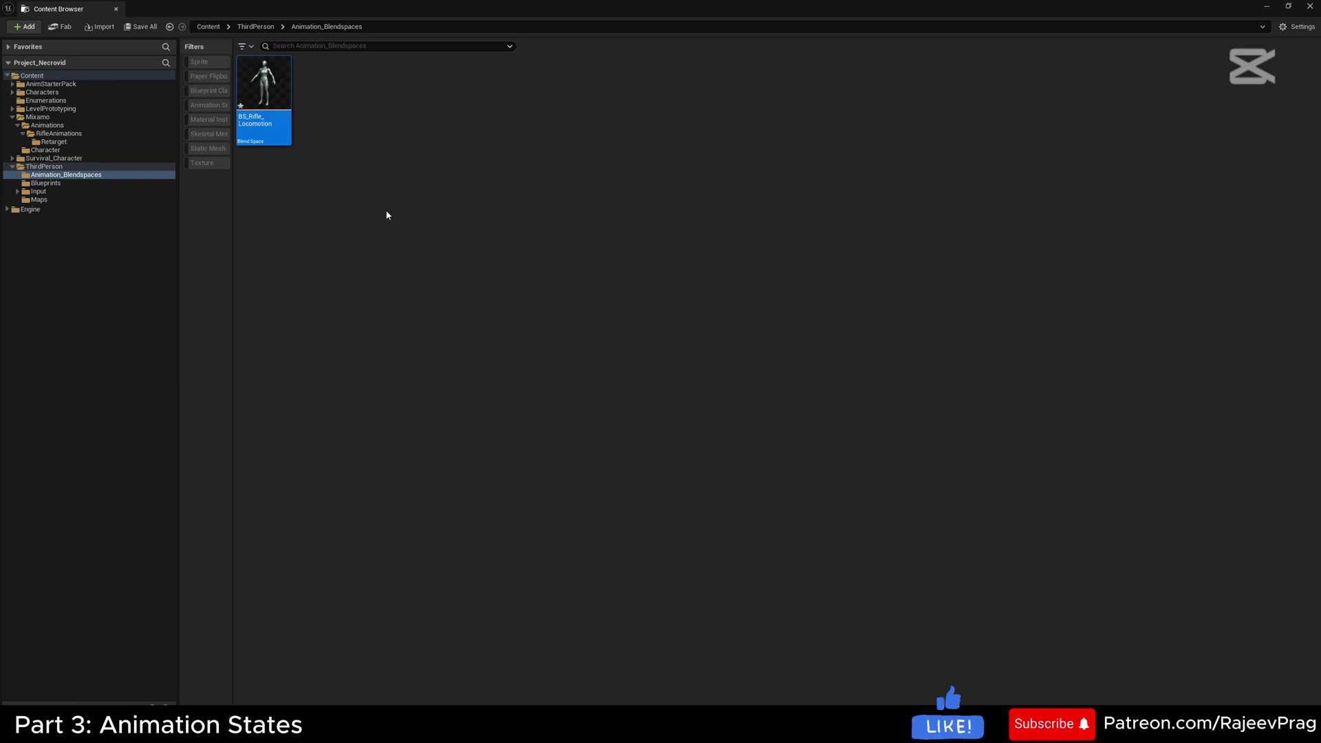
# Set the horizontal axis to Direction, ranging -180 to 180, with Snap to Grid on
pyautogui.doubleClick(270, 113)
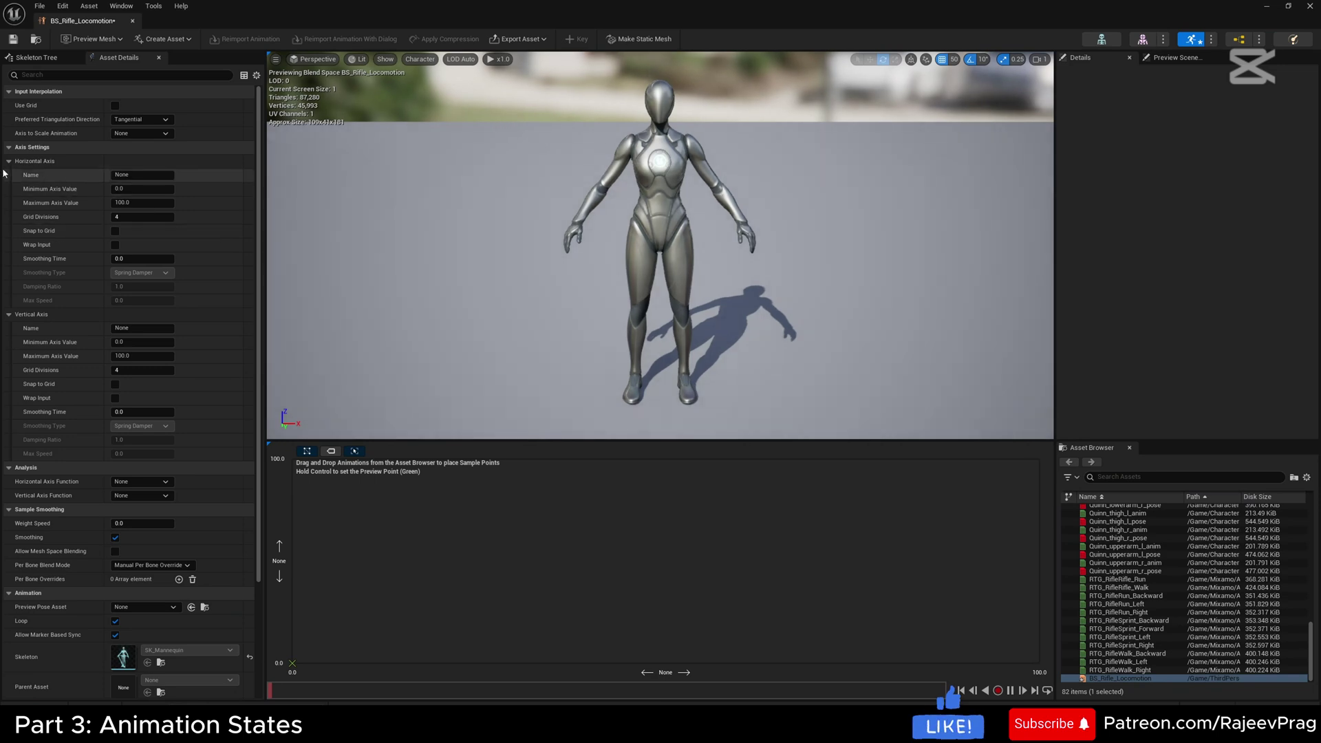
pyautogui.click(132, 177)
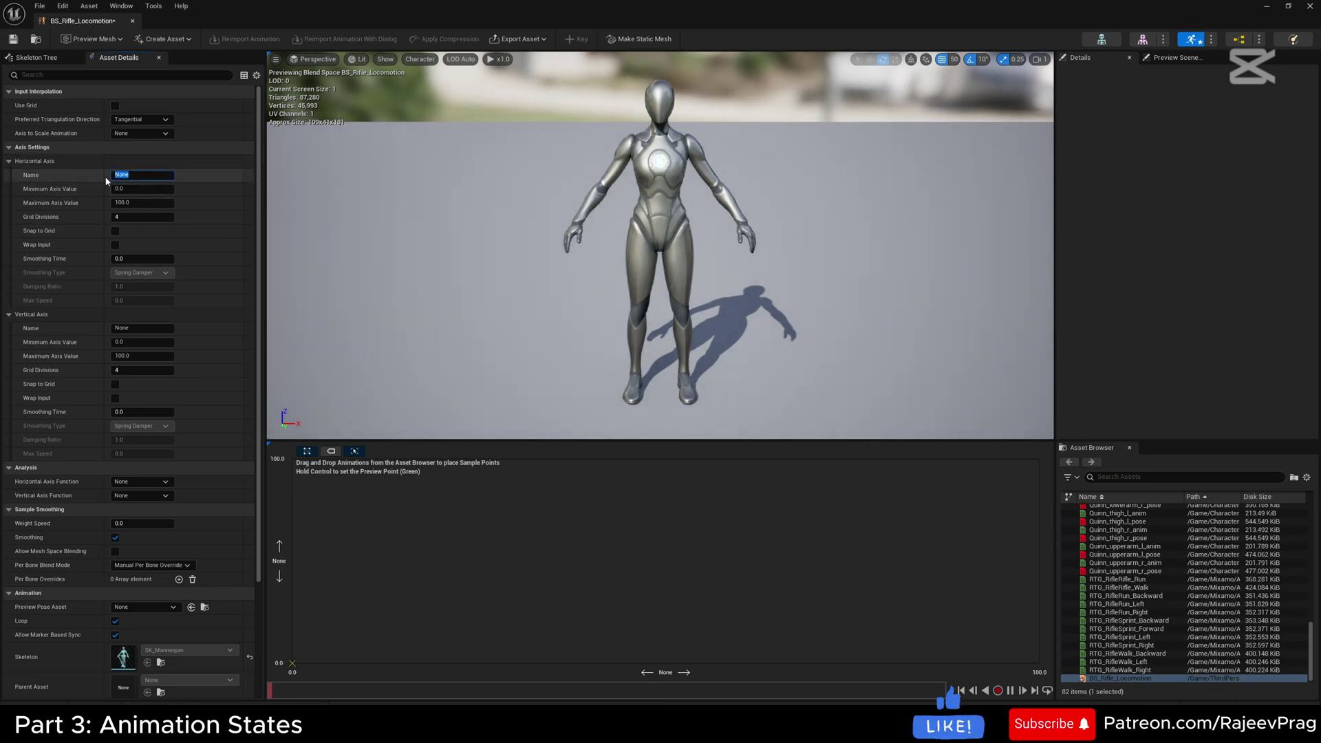
pyautogui.press('Return')
pyautogui.click(127, 188)
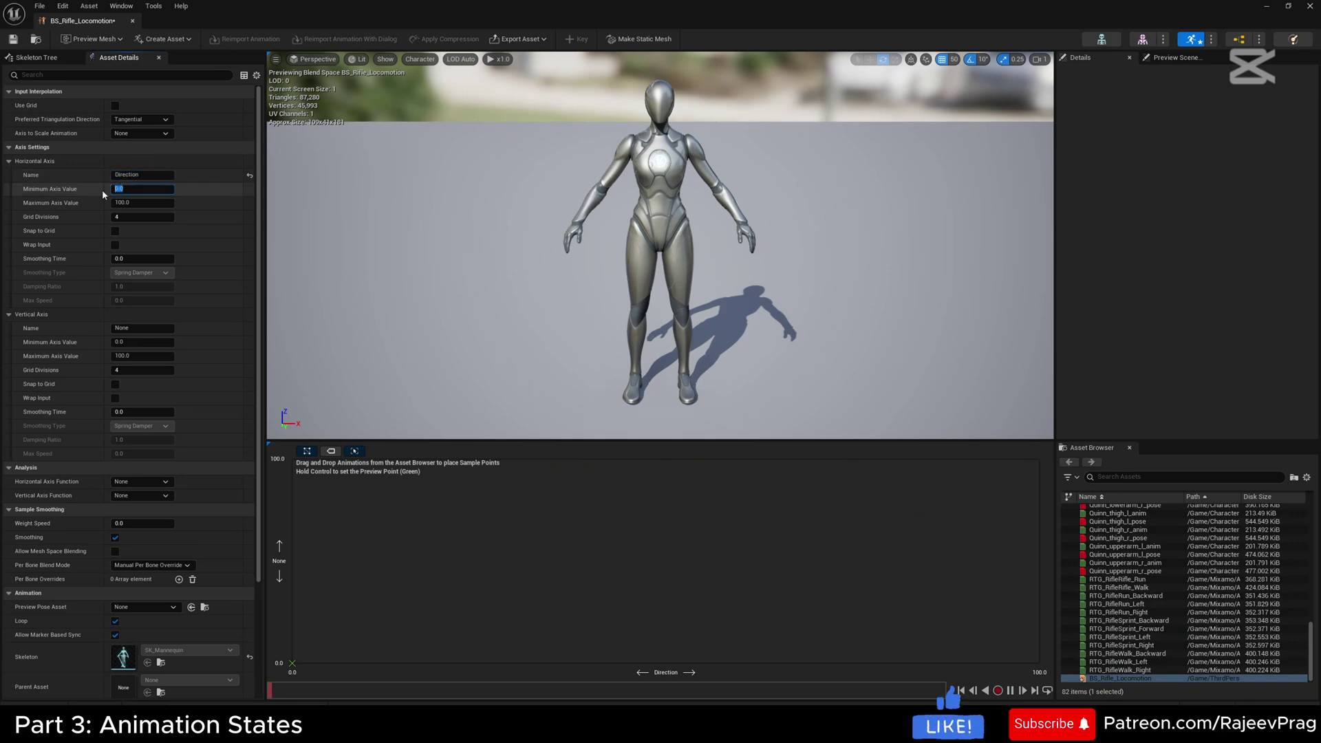
pyautogui.write('-180')
pyautogui.press('Tab')
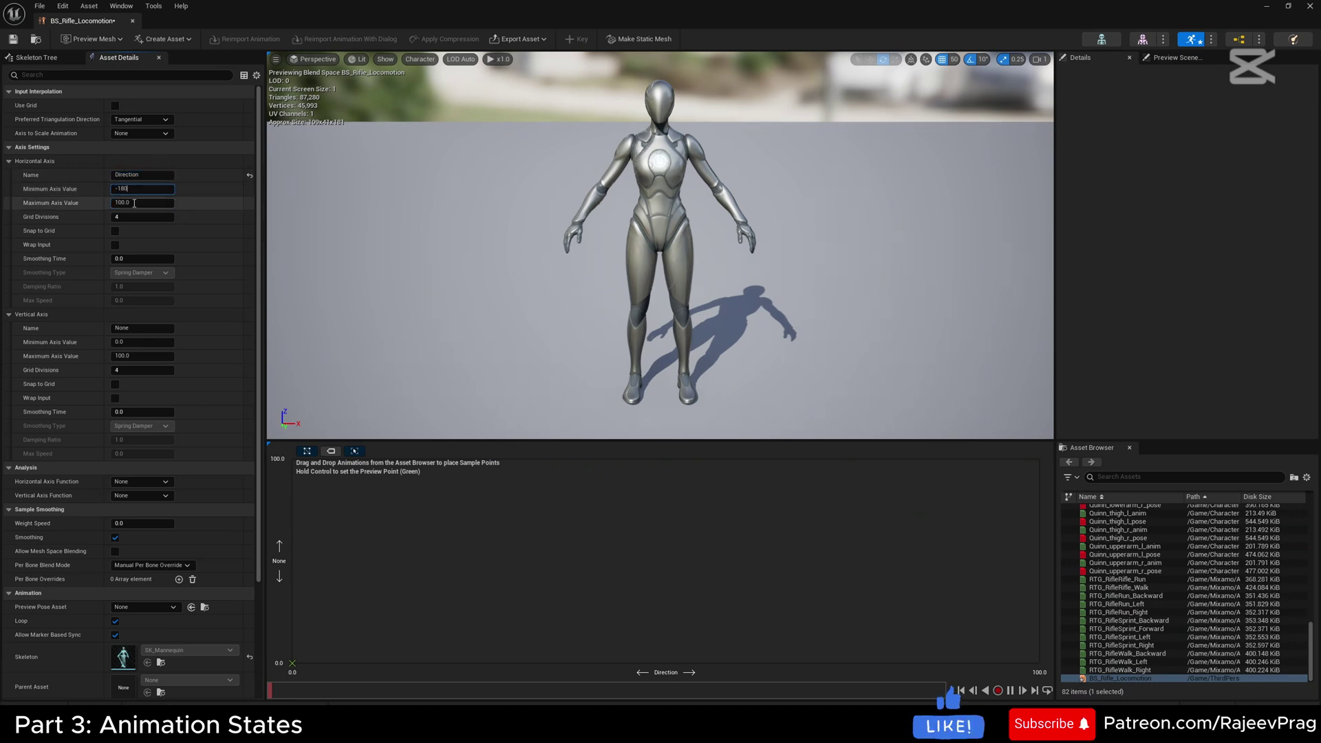
pyautogui.write('180')
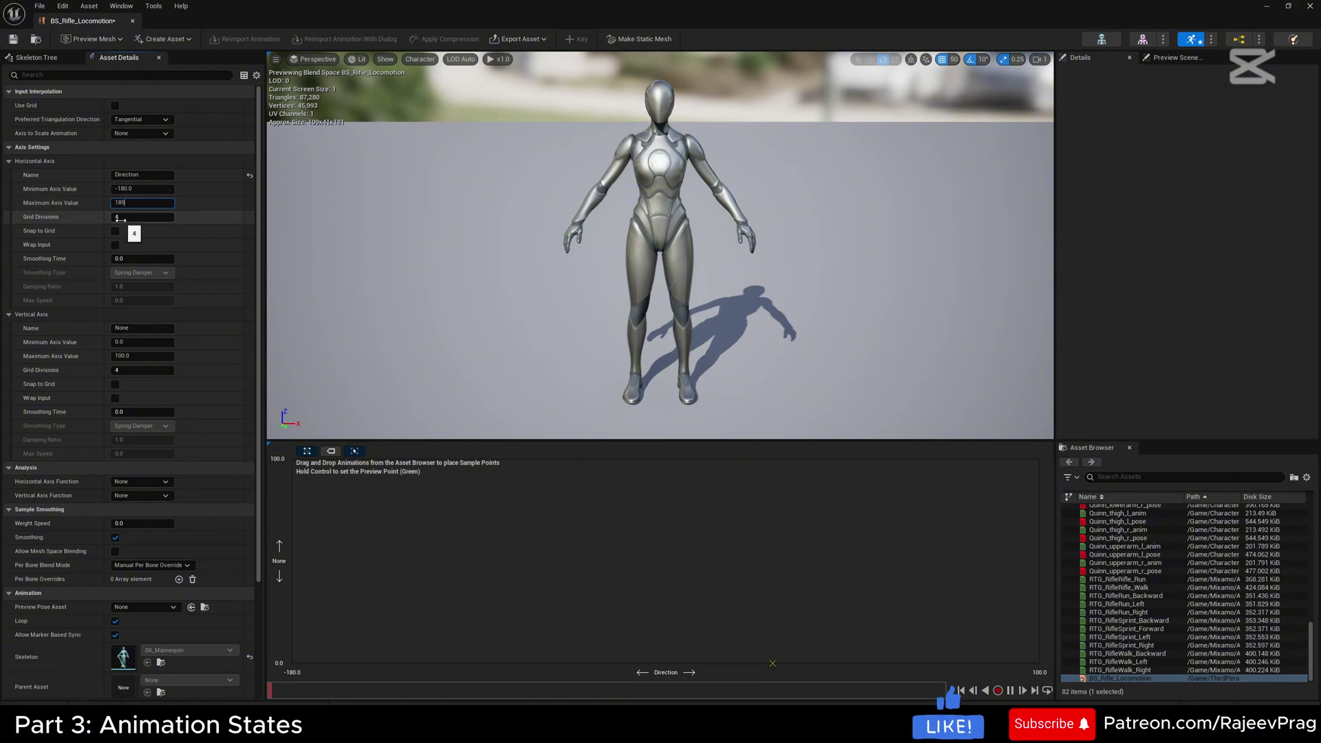
pyautogui.click(115, 231)
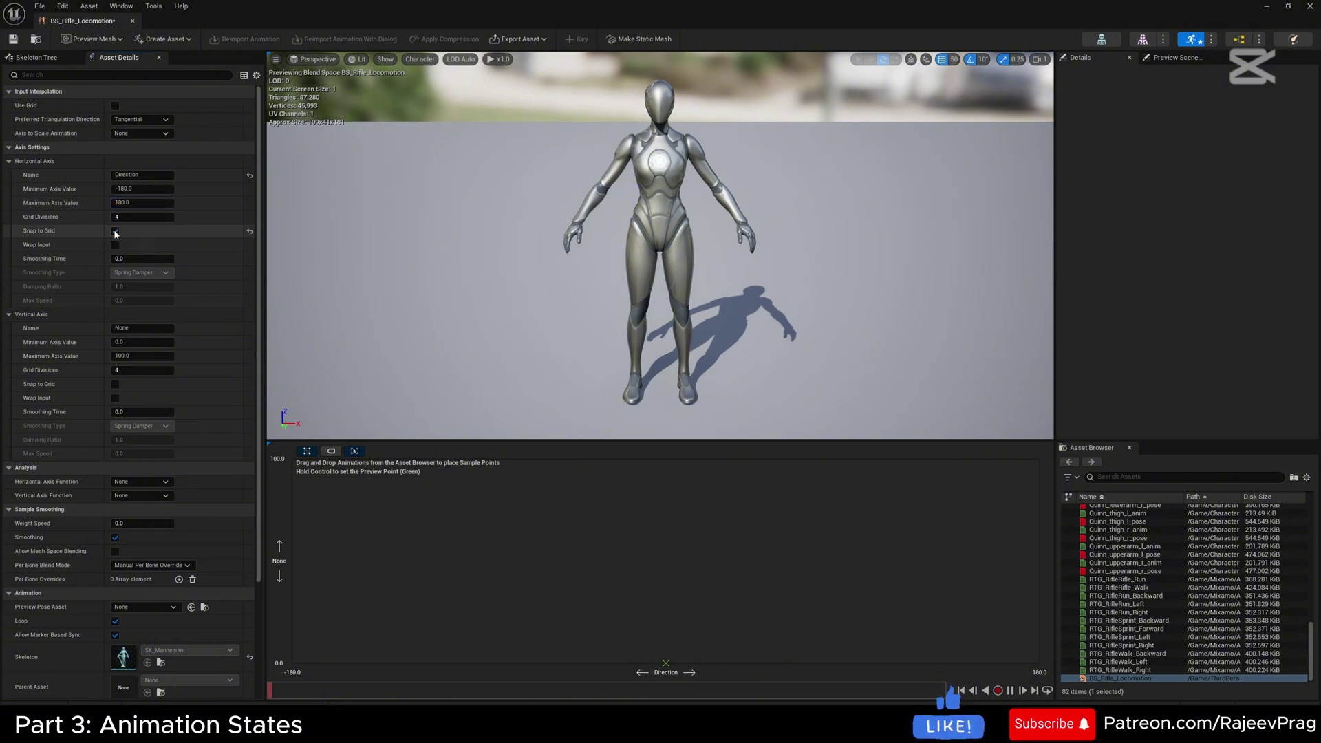
# Set the vertical axis to Speed, ranging 0 to 600, with Snap to Grid on
pyautogui.click(131, 326)
pyautogui.write('Speed')
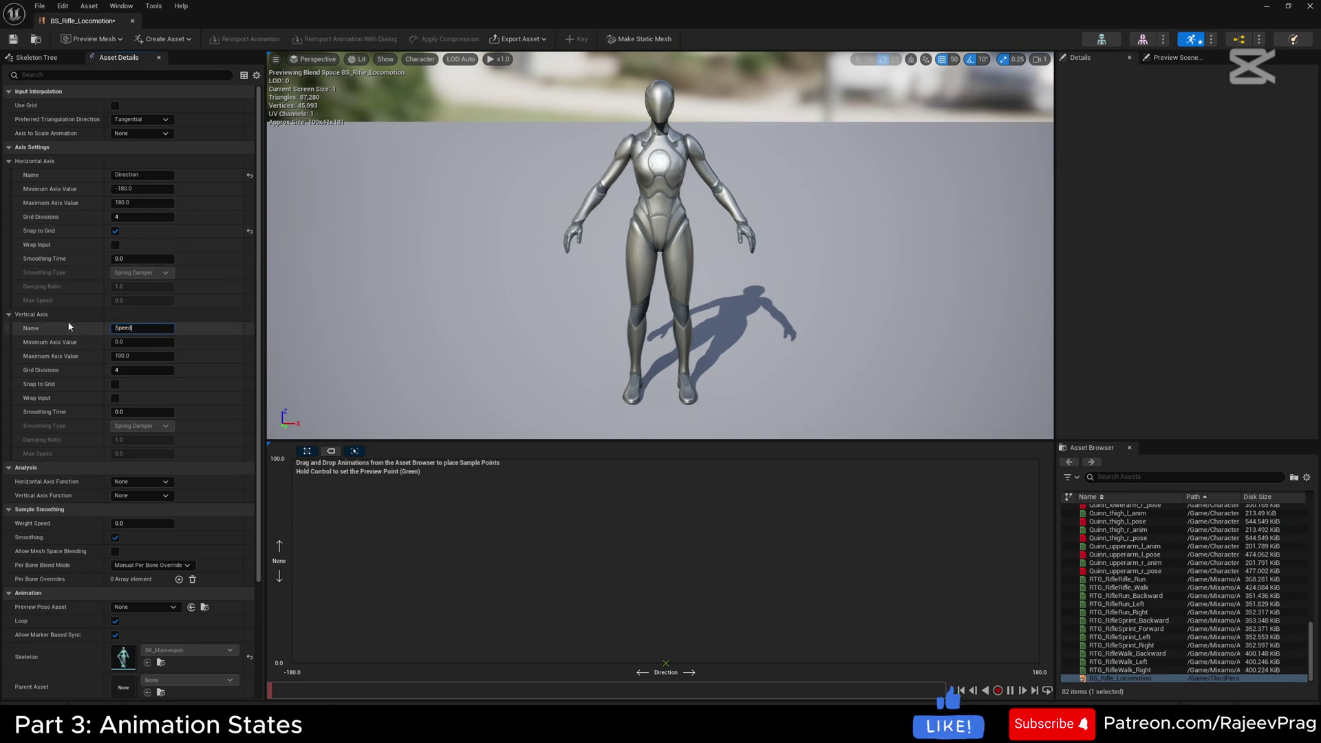
pyautogui.press('Return')
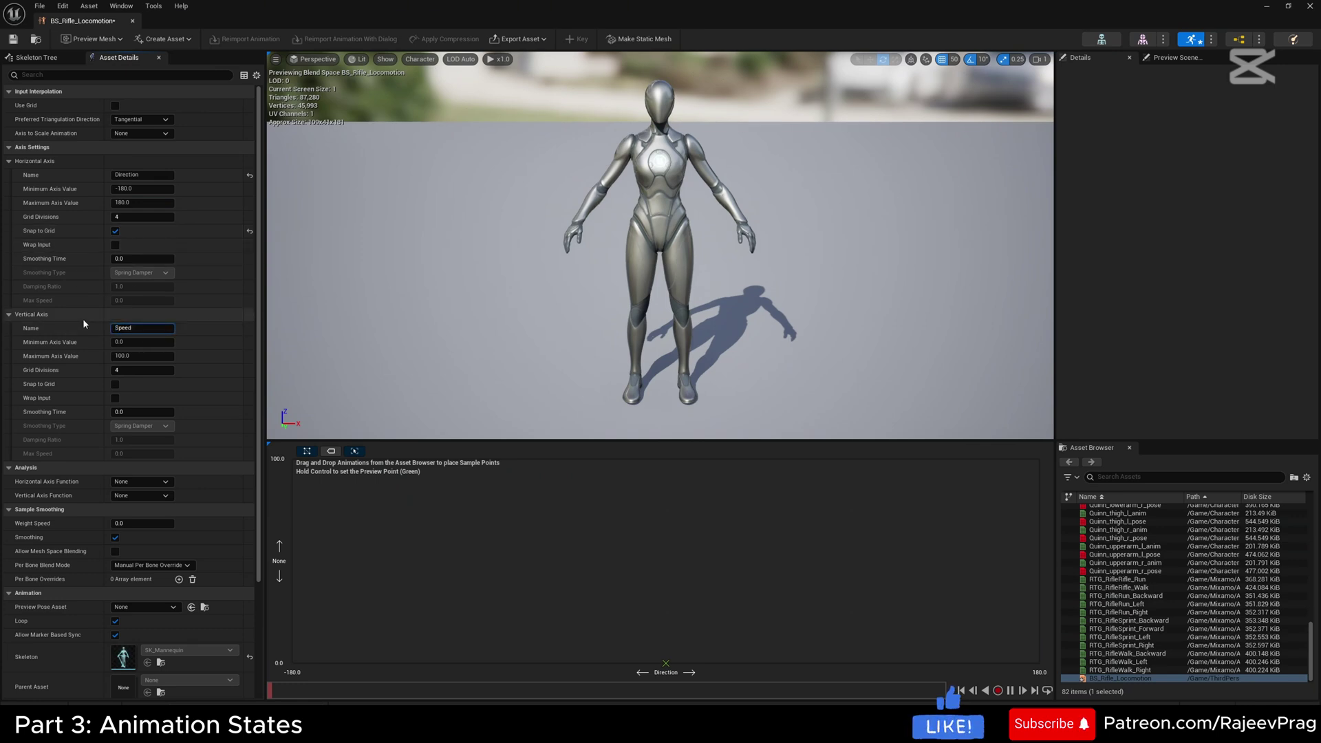
pyautogui.click(113, 343)
pyautogui.click(141, 356)
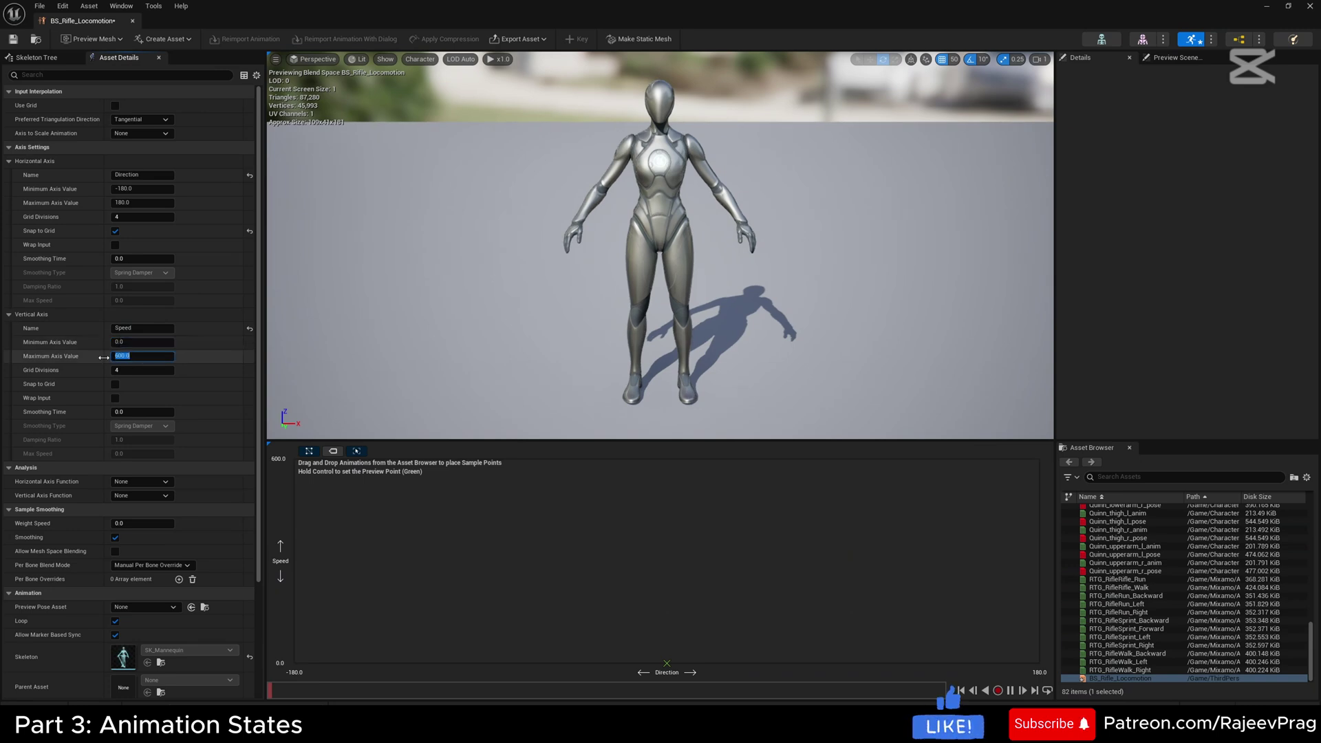
pyautogui.click(115, 384)
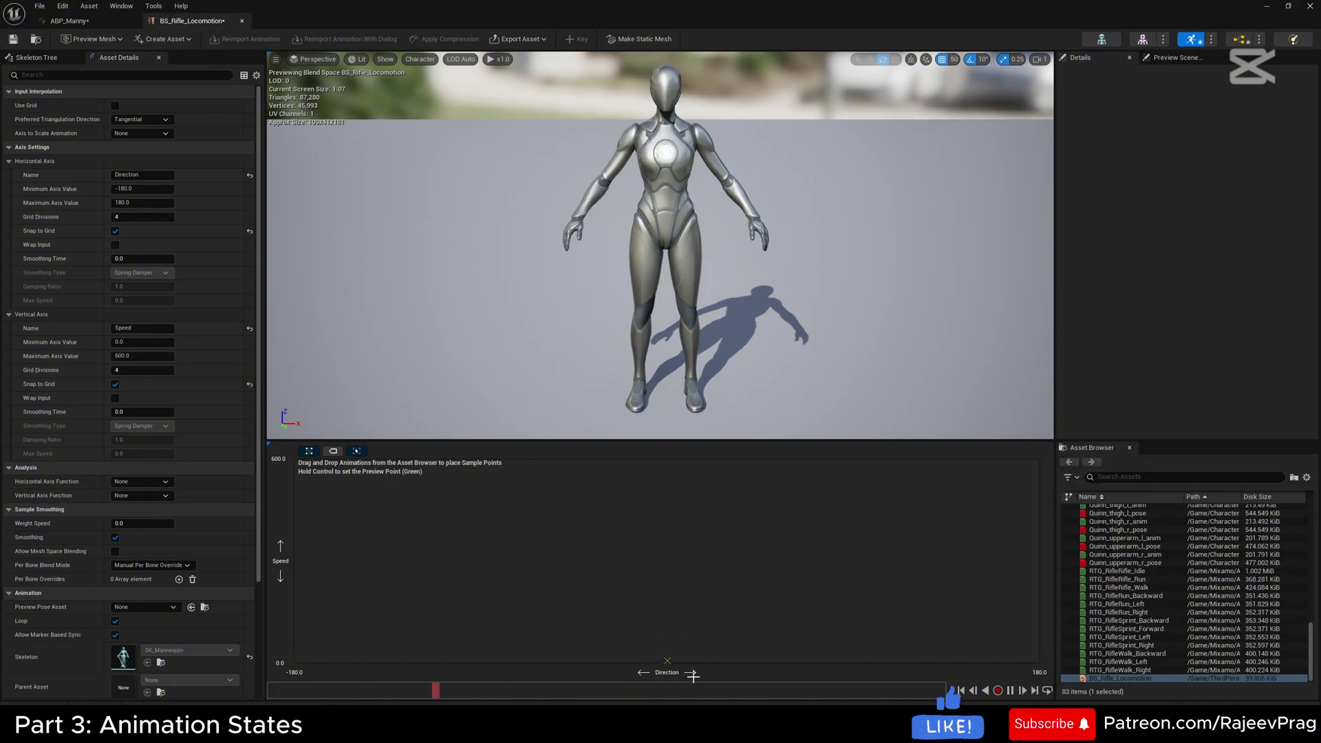
# Place RTG_RifleRifle_Idle on the blend space graph at zero Speed and Direction
pyautogui.moveTo(668, 661)
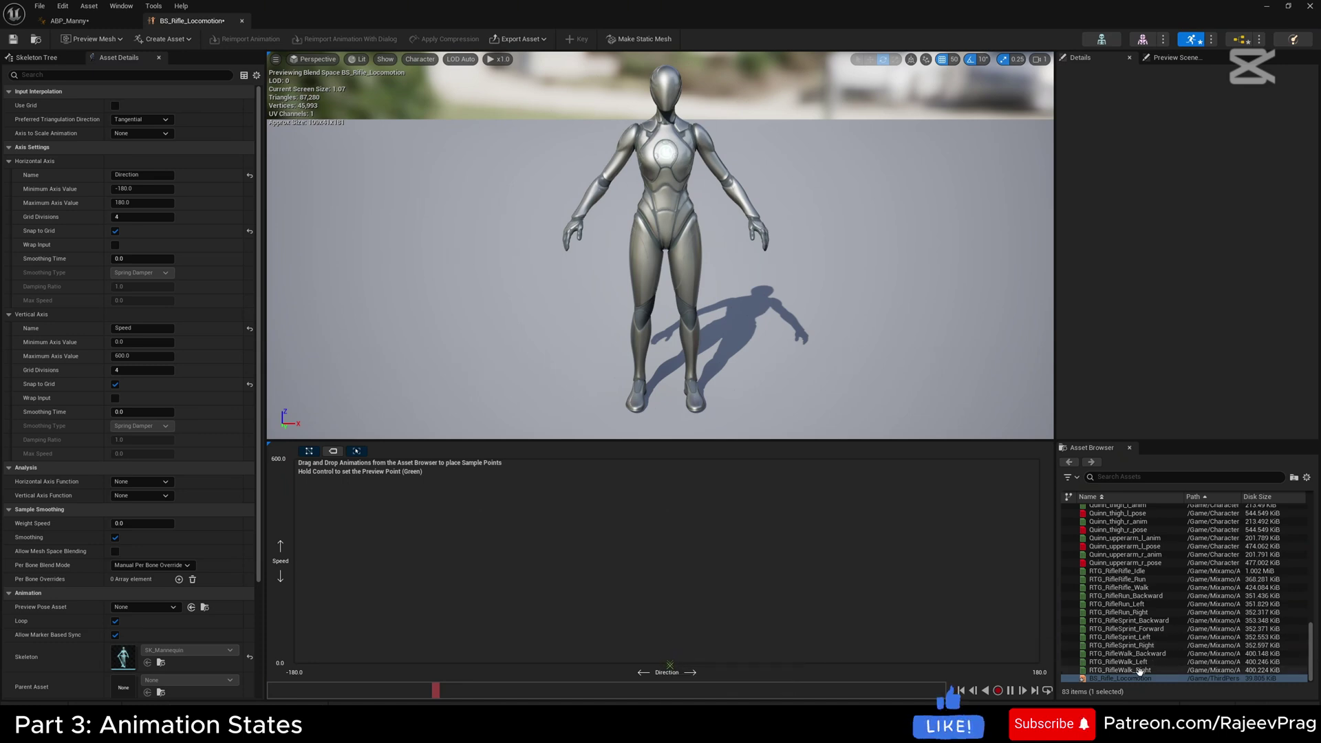
pyautogui.moveTo(1140, 570)
pyautogui.moveTo(1140, 570); pyautogui.dragTo(670, 665)
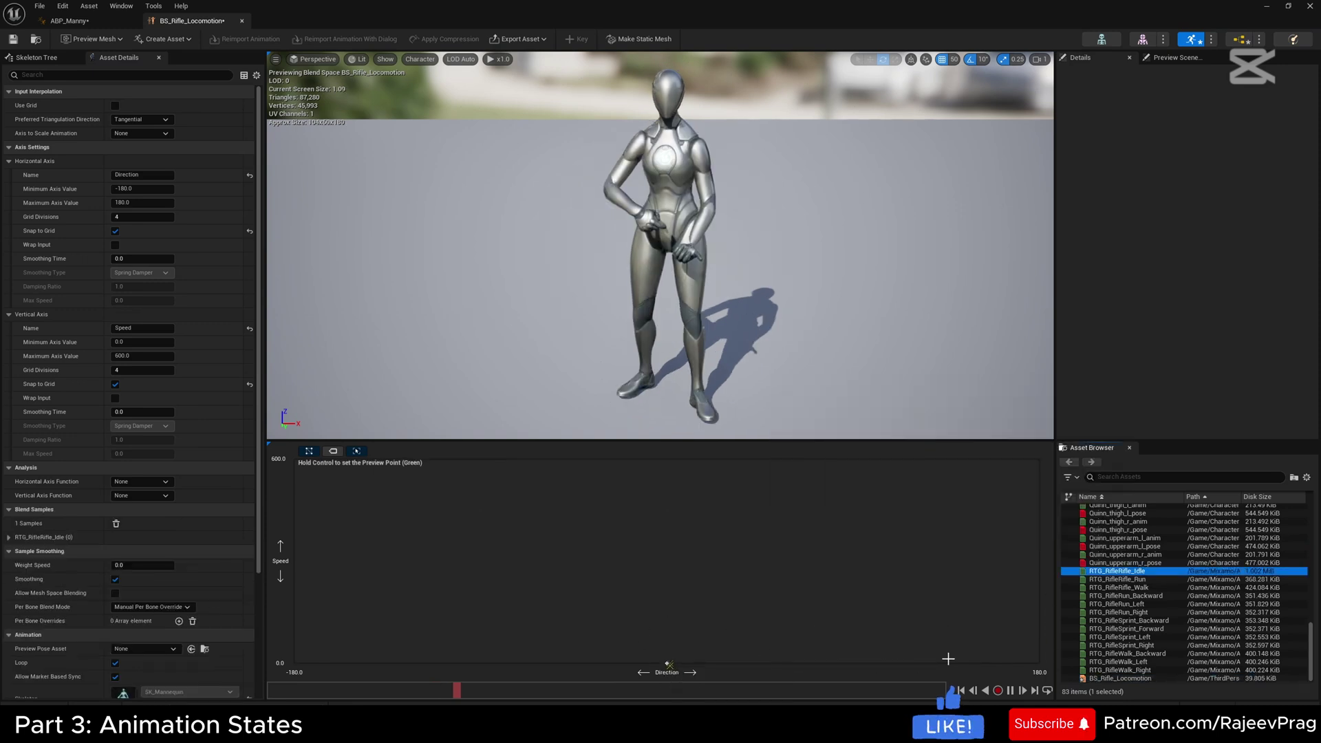